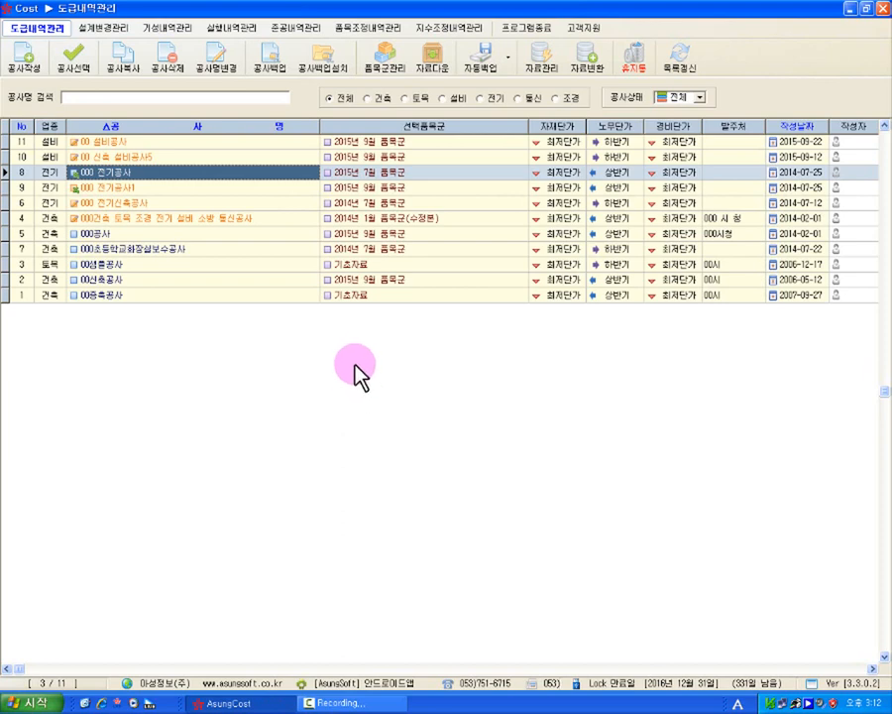
Create a project named 000 설비공사1 with the trade set to 설비
left_click(21, 51)
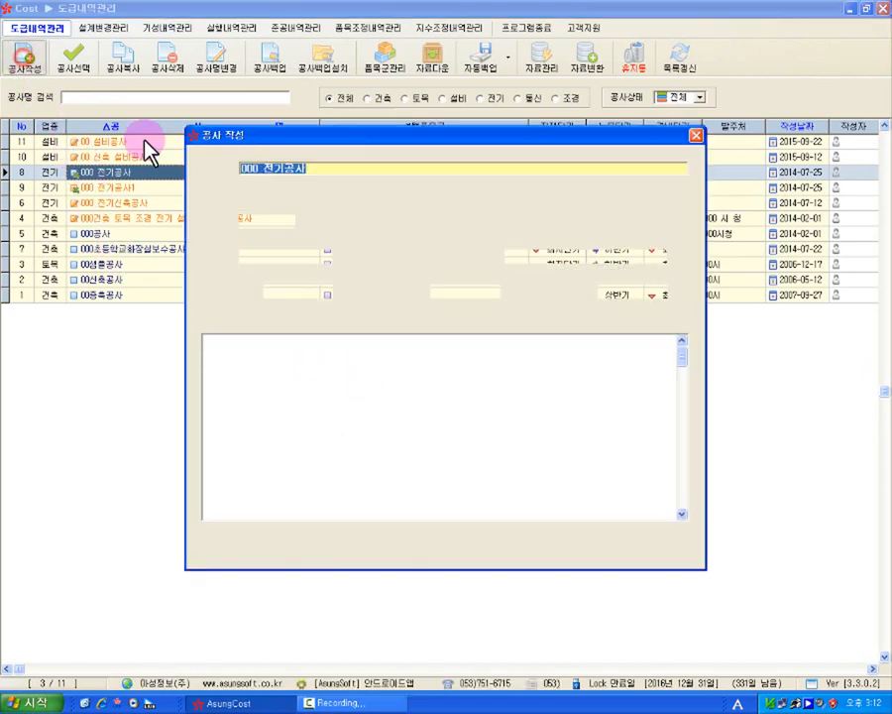
left_click_drag(260, 169, 344, 170)
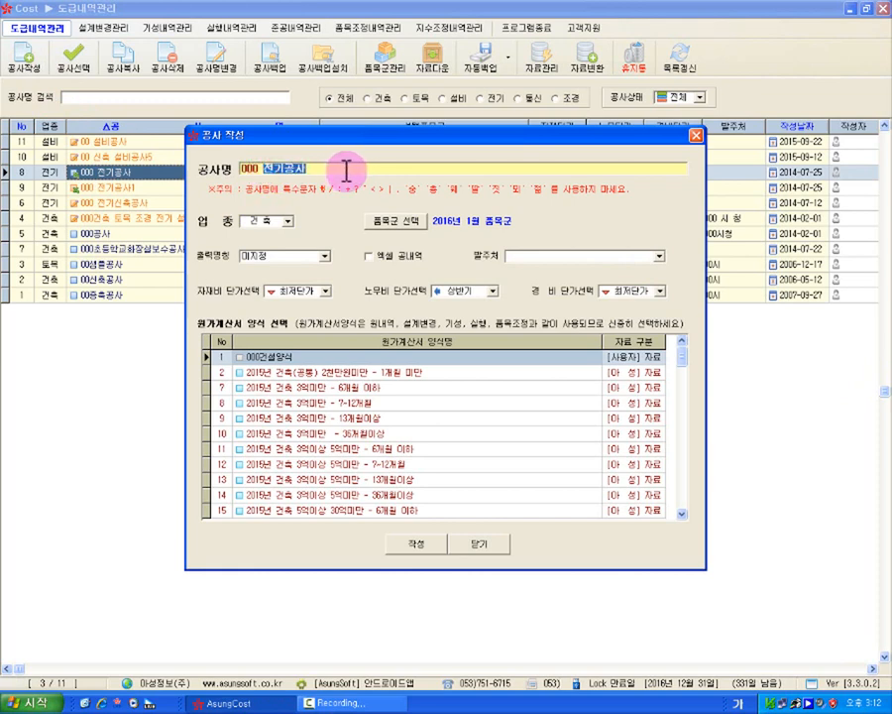
type("설비공사1")
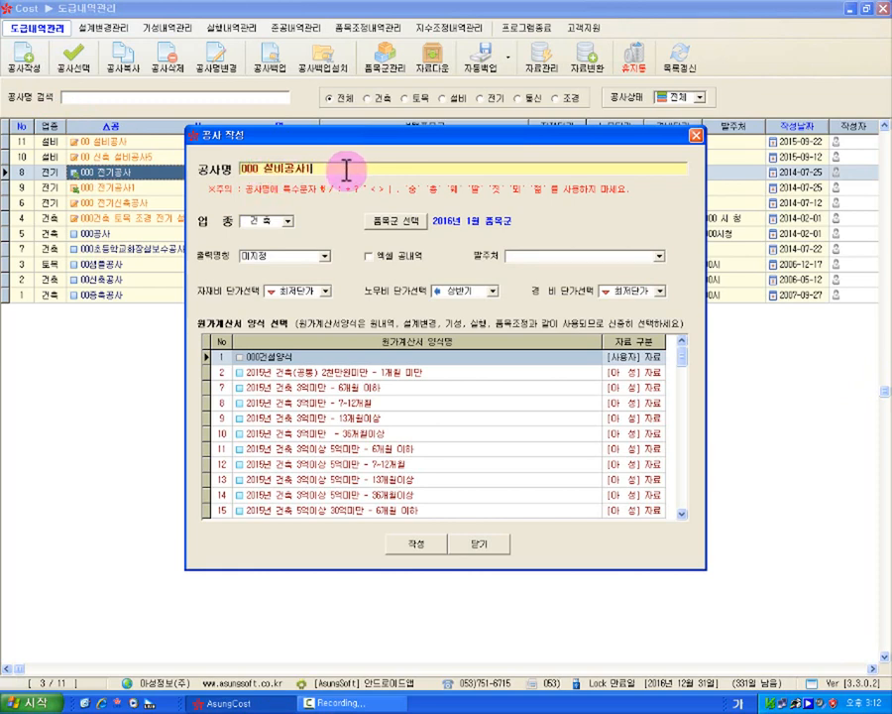
left_click(266, 222)
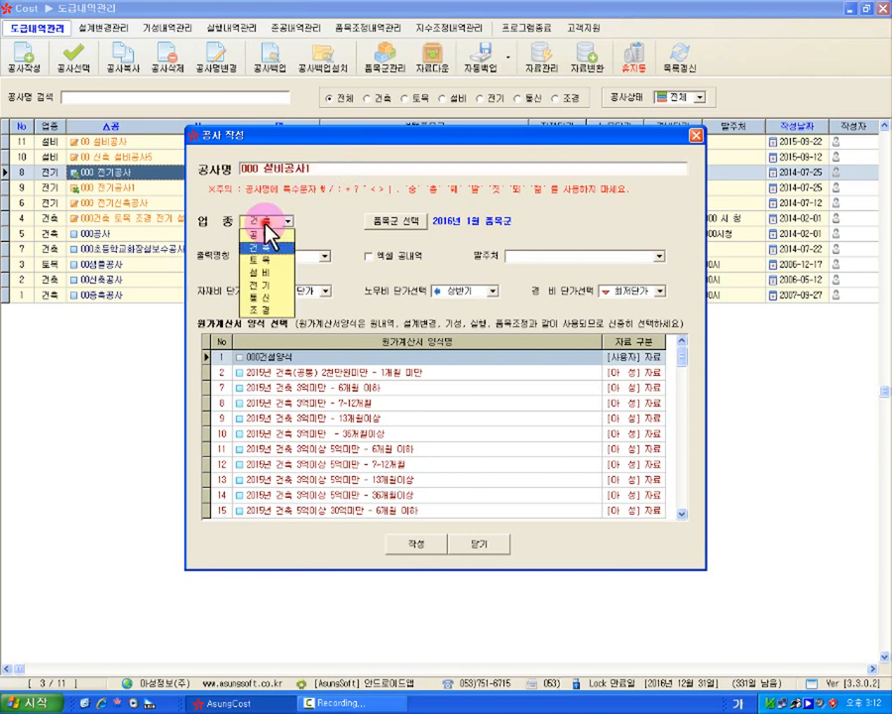
left_click(268, 274)
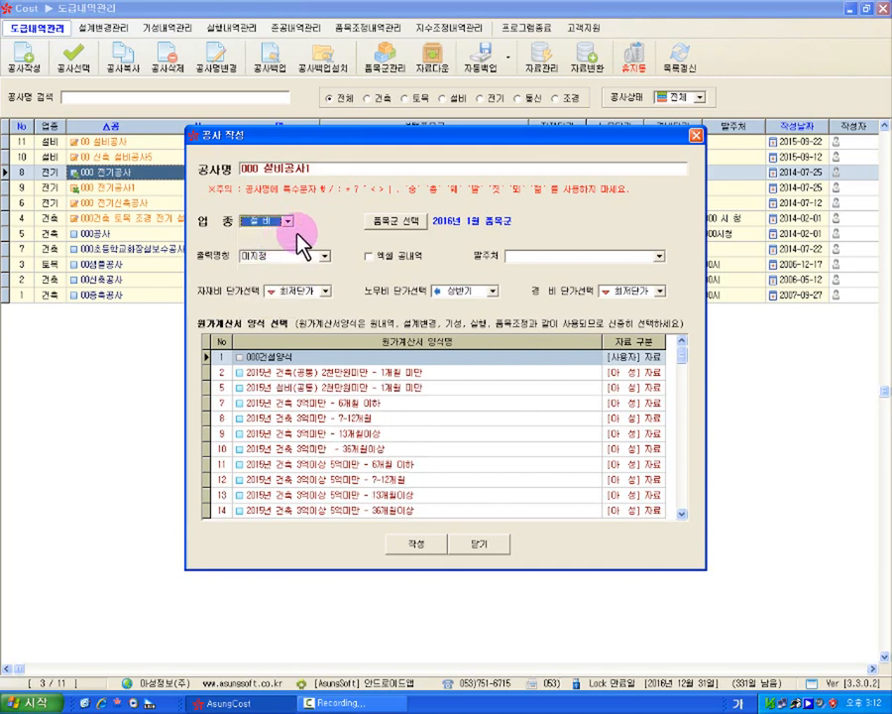
left_click(440, 541)
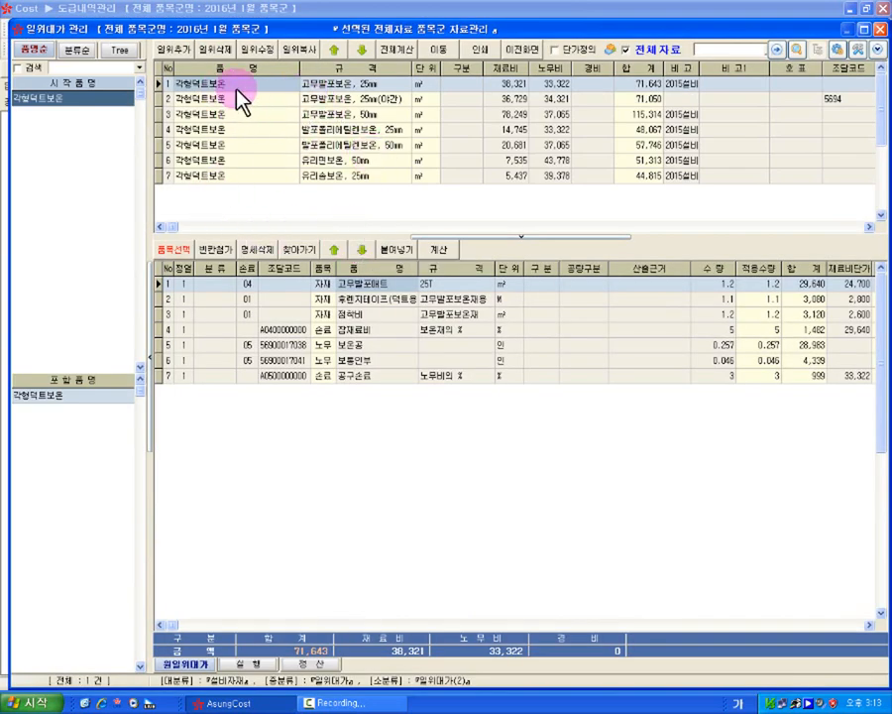
Delete the 각형덕트보온 unit-cost item with the specification 고무발포보온, 25mm(야간)
left_click(300, 86)
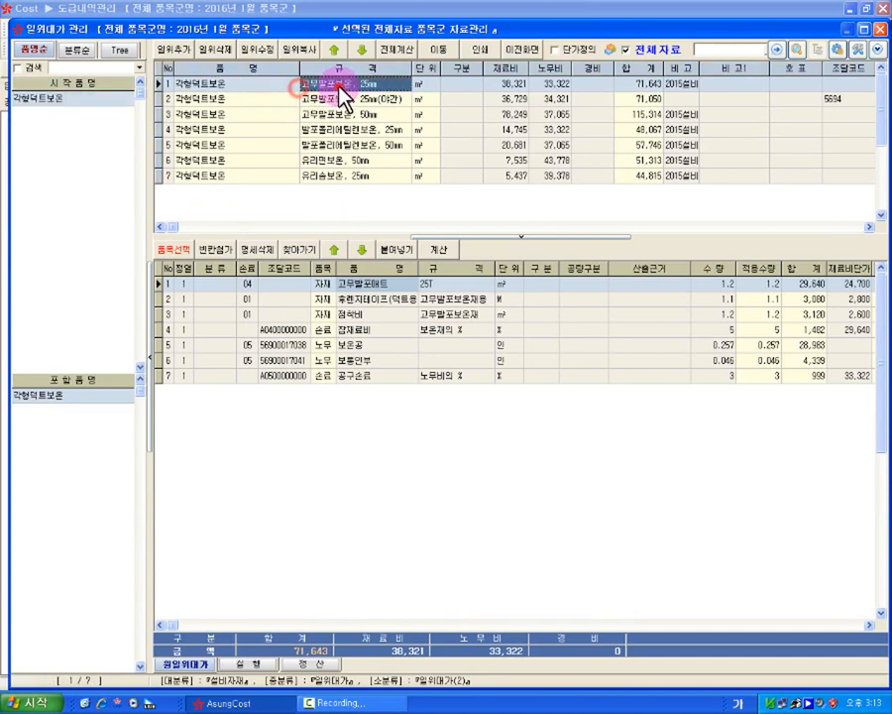
left_click(266, 99)
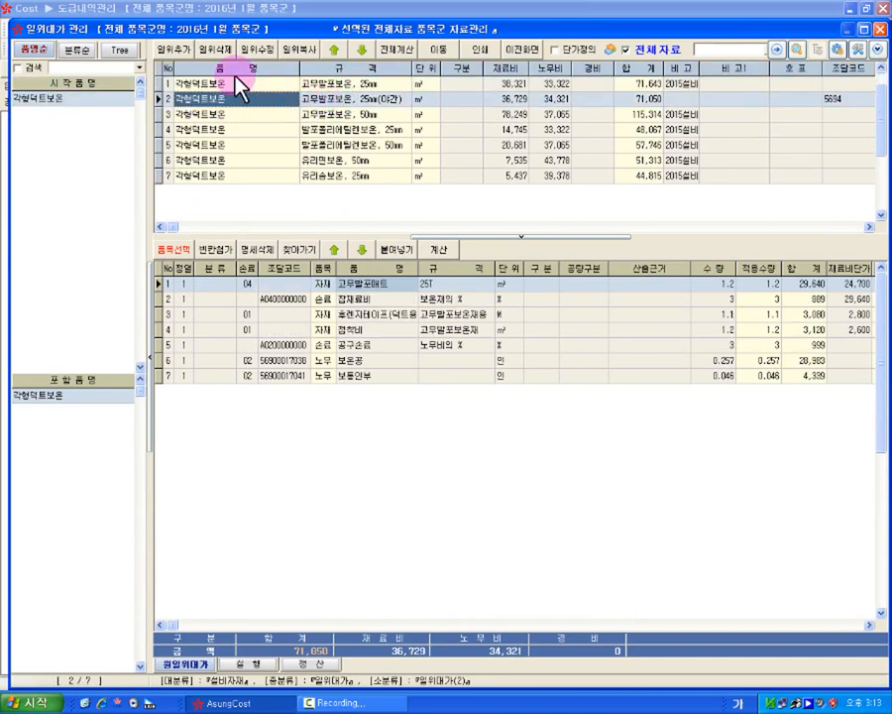
left_click(216, 50)
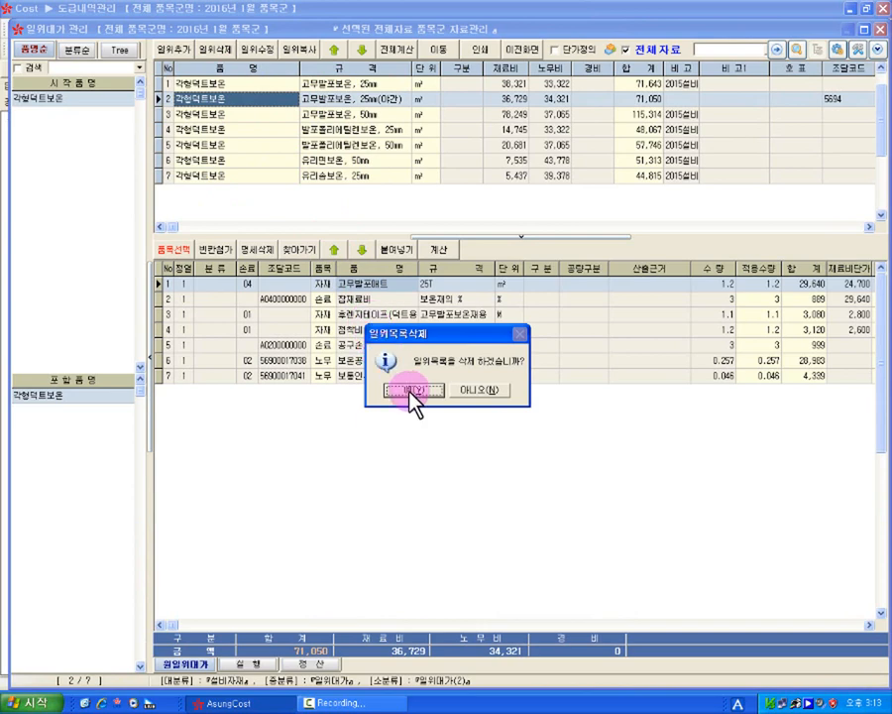
left_click(406, 390)
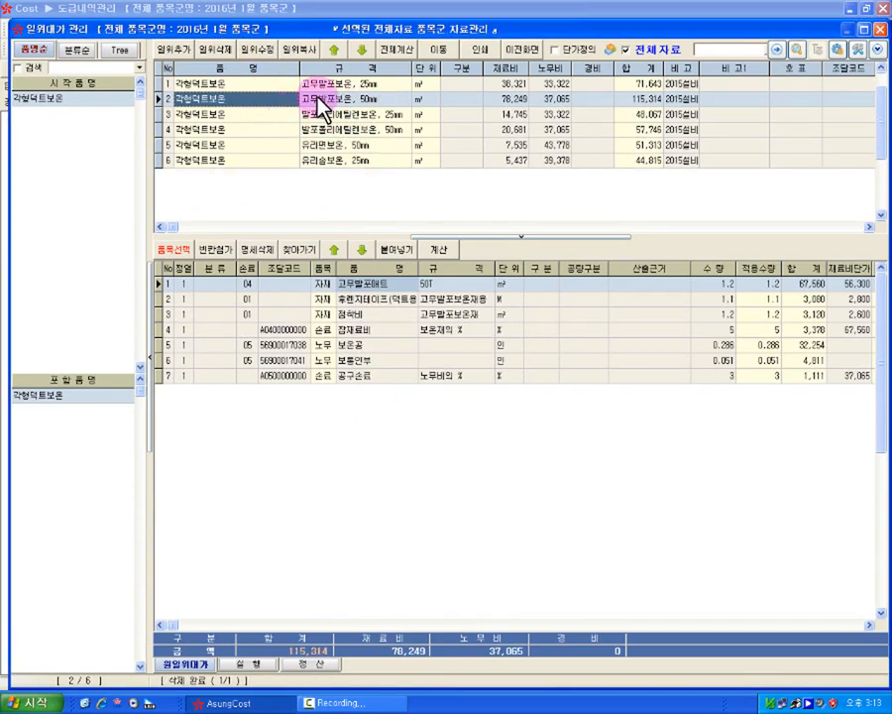
Look through the breakdowns of the remaining 각형덕트보온 unit-cost items
left_click(322, 97)
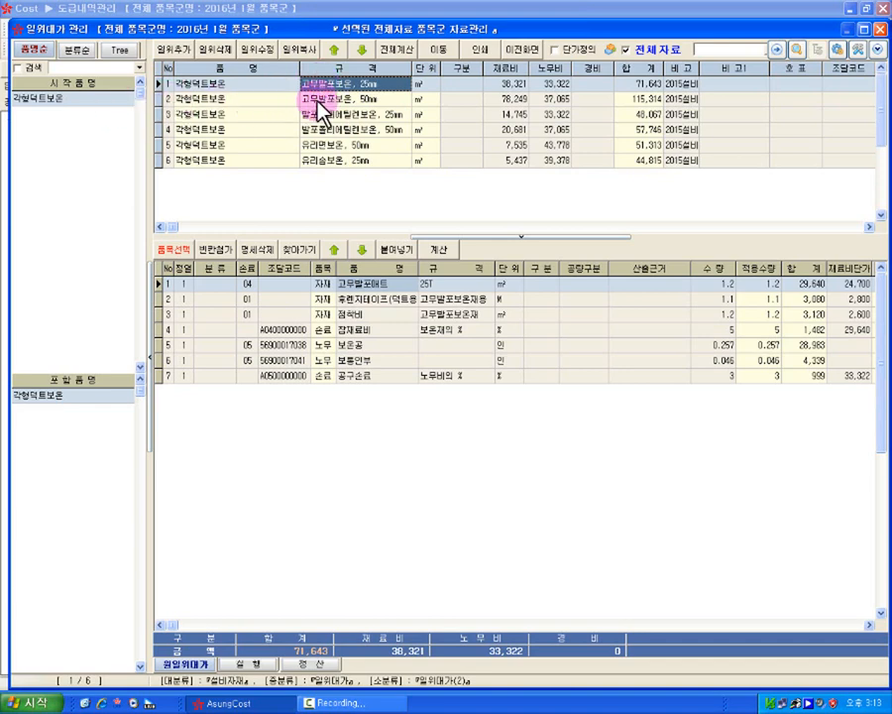
left_click(340, 114)
left_click(339, 128)
left_click(337, 145)
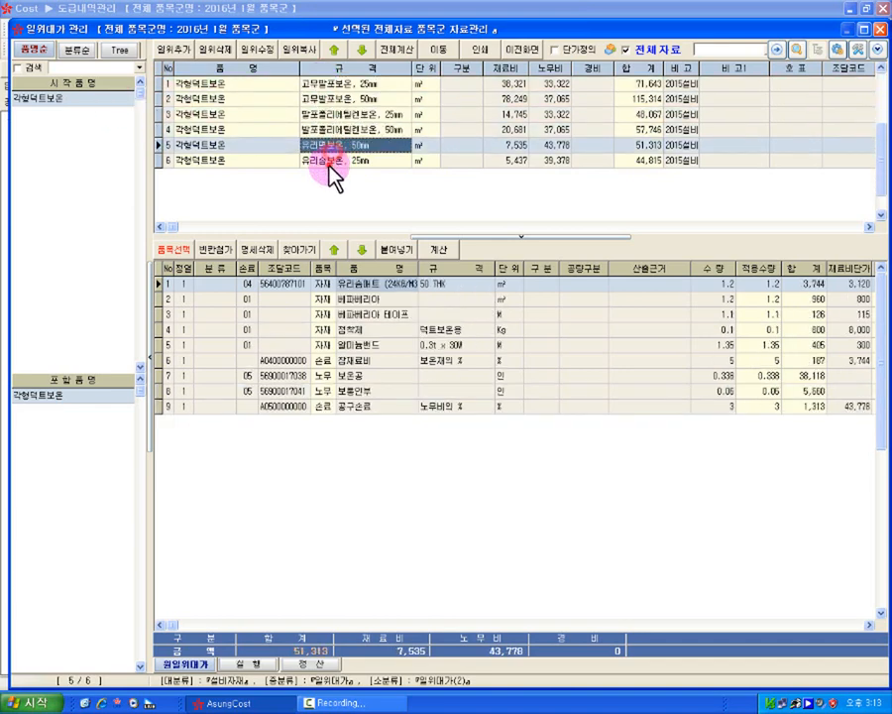
left_click(332, 160)
left_click(97, 68)
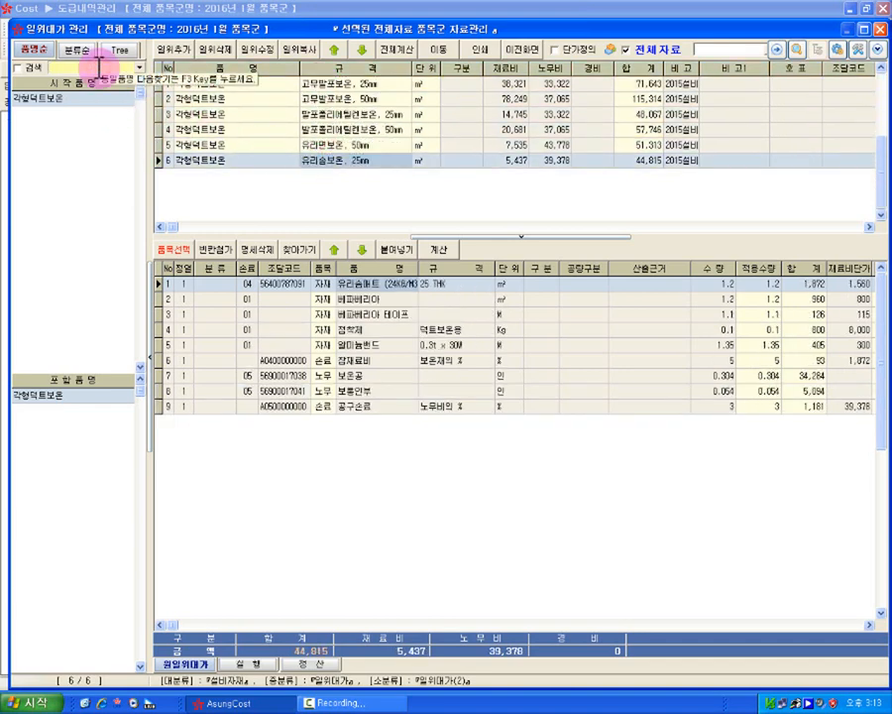
left_click(287, 85)
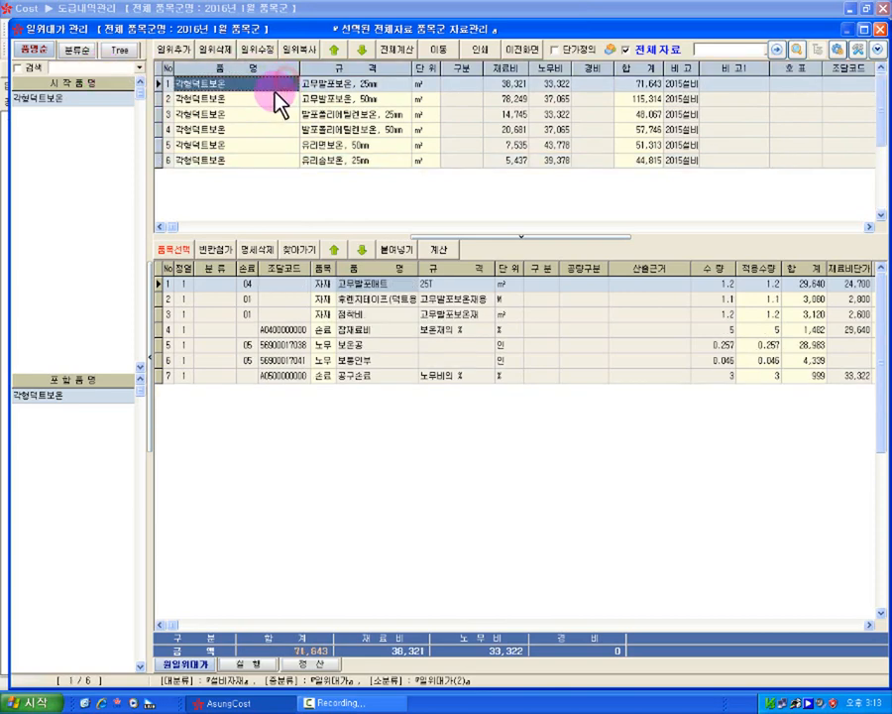
Copy the 각형덕트보온 item 고무발포보온, 50mm with its specification changed to 고무발포보온, 50mm(야간)
left_click(266, 99)
left_click(312, 99)
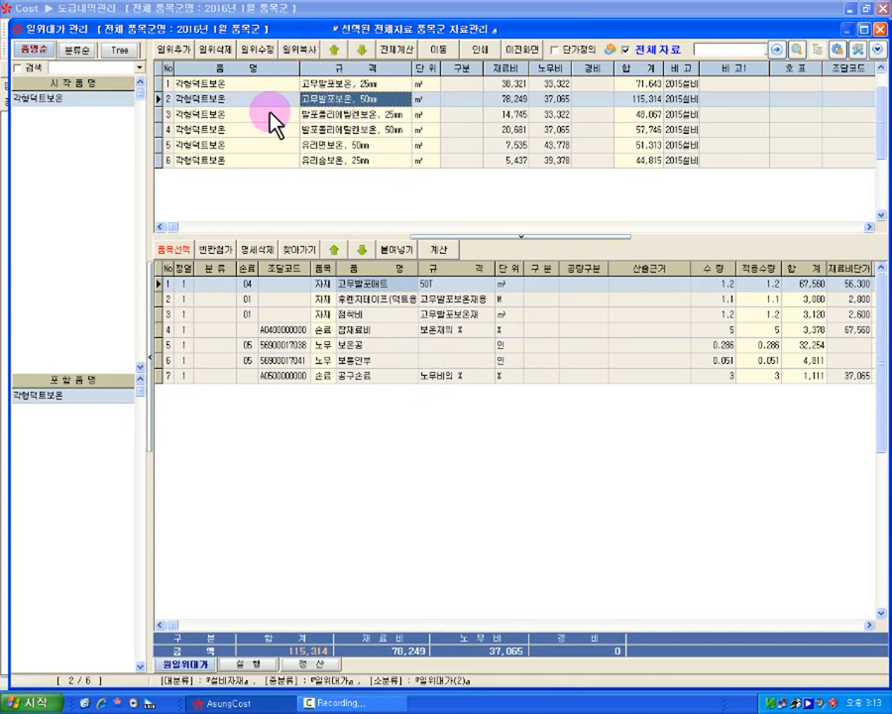
left_click(301, 68)
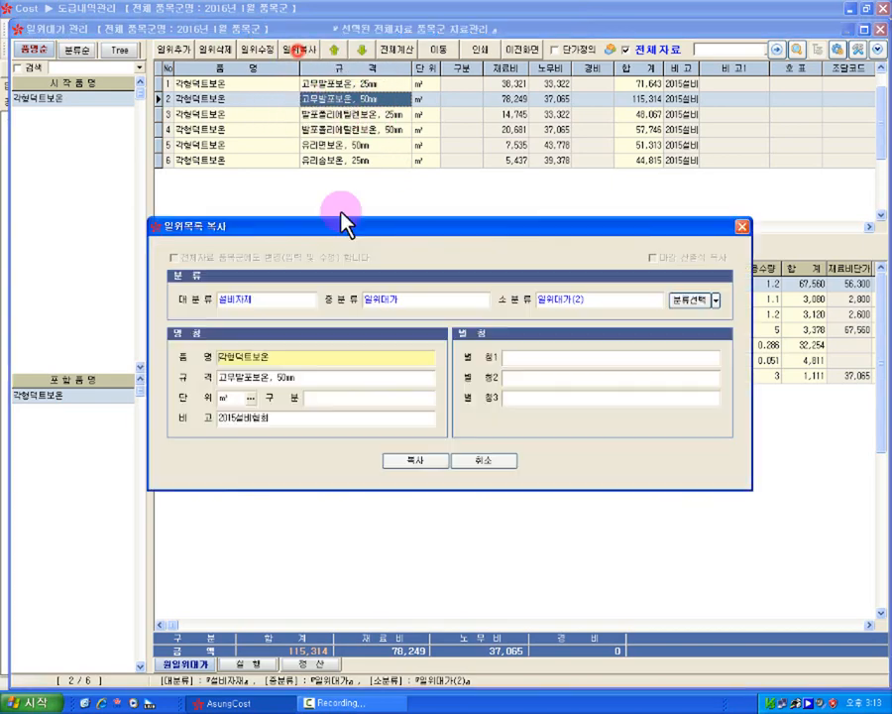
left_click(328, 374)
type("(펌")
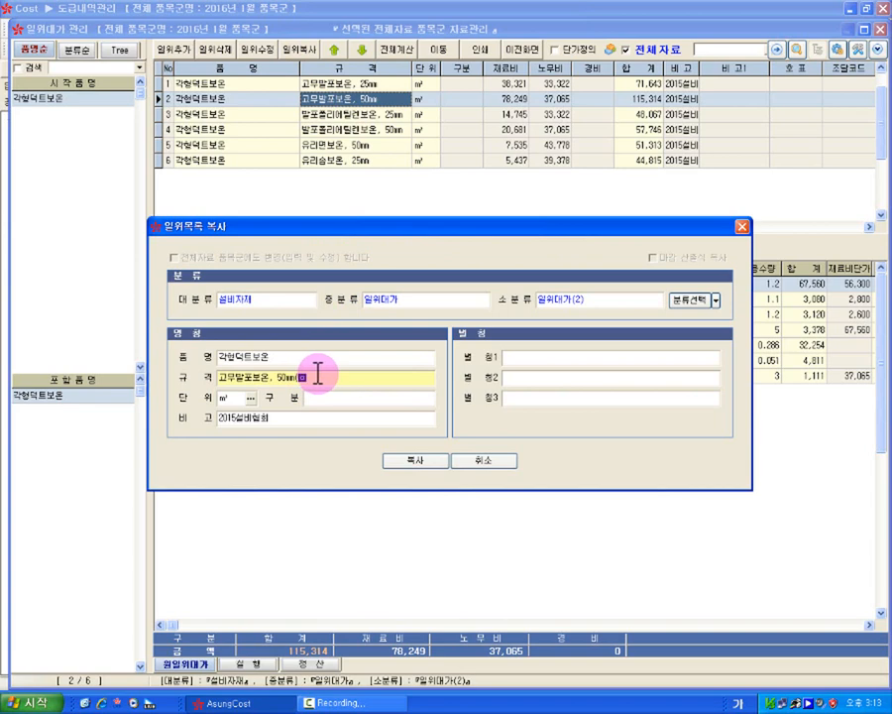
type("간)")
left_click(417, 460)
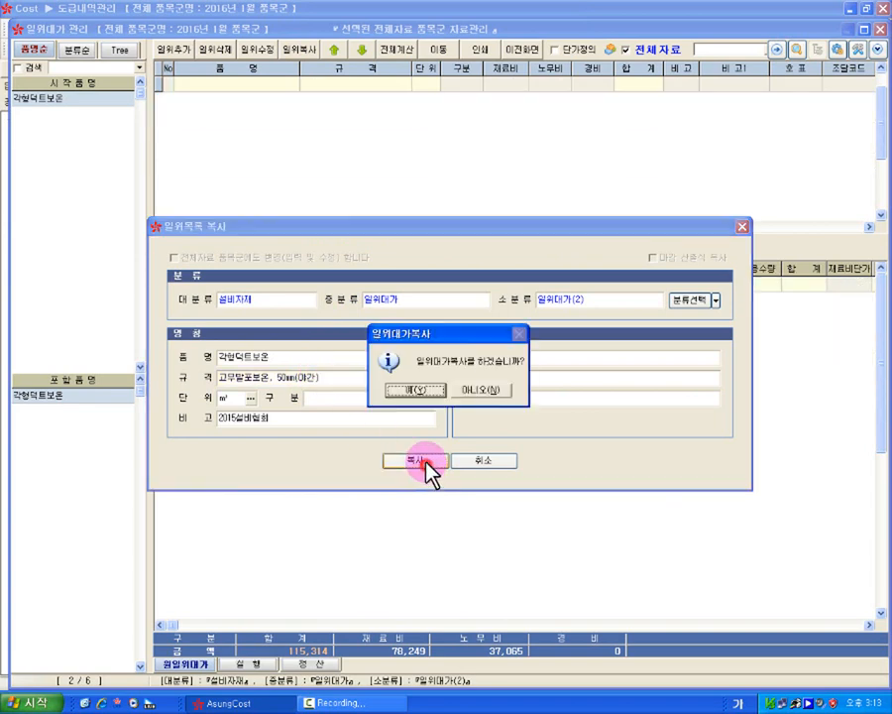
left_click(420, 389)
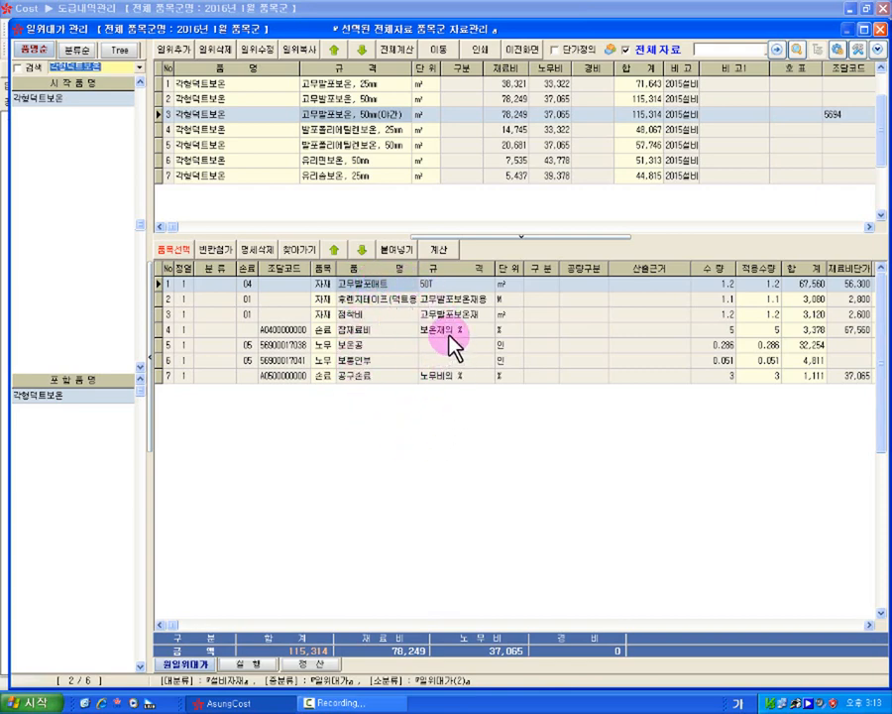
Try 자재 as the 잡재료비 basis of the 고무발포보온, 50mm(야간) item and clear it again
left_click(868, 226)
left_click_drag(868, 226, 868, 226)
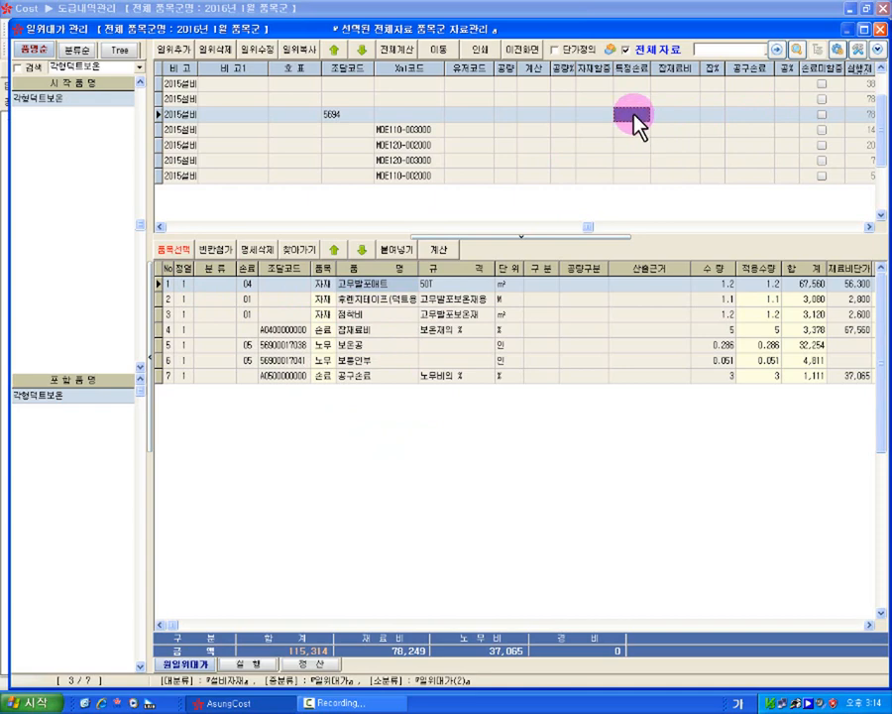
left_click(685, 116)
left_click(692, 116)
left_click(694, 116)
left_click(676, 134)
left_click(632, 115)
left_click(671, 115)
left_click(692, 116)
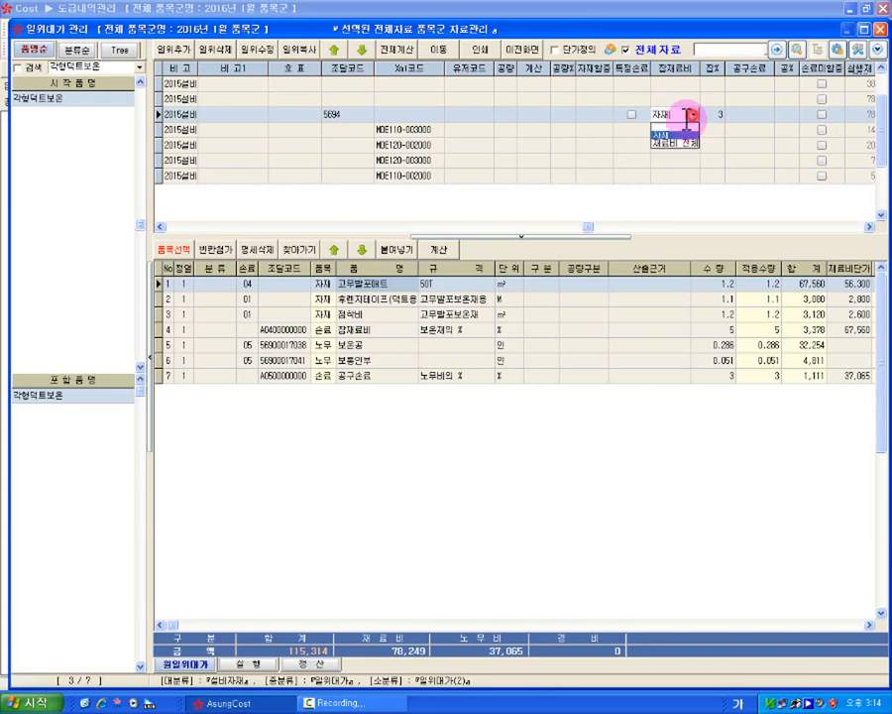
left_click(681, 125)
Examine the 잡재료비 and 공구손료 rows in the item's breakdown and its 공구손료 setting
left_click(381, 330)
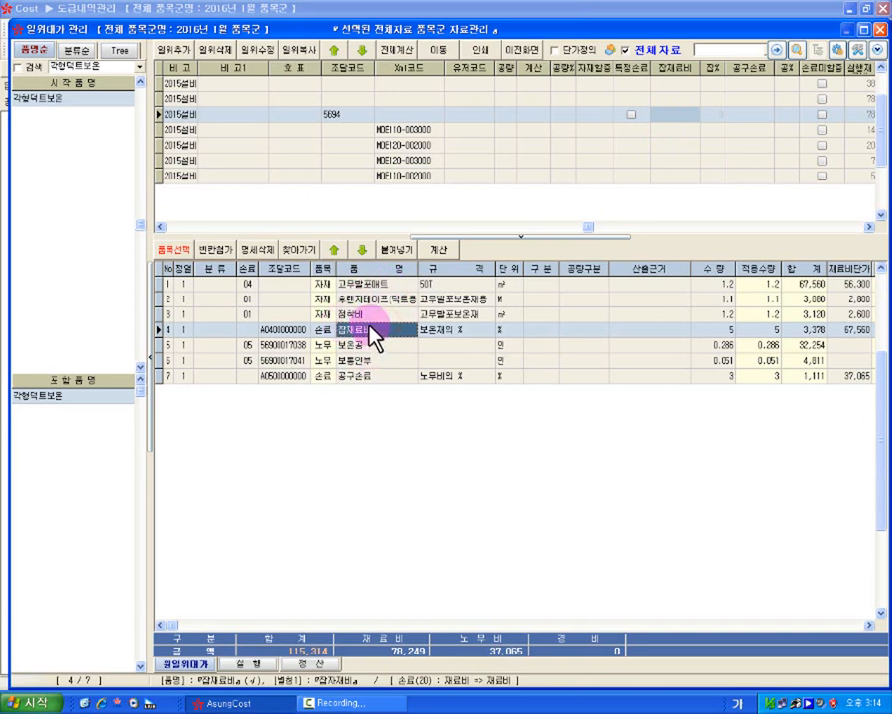
left_click(387, 377)
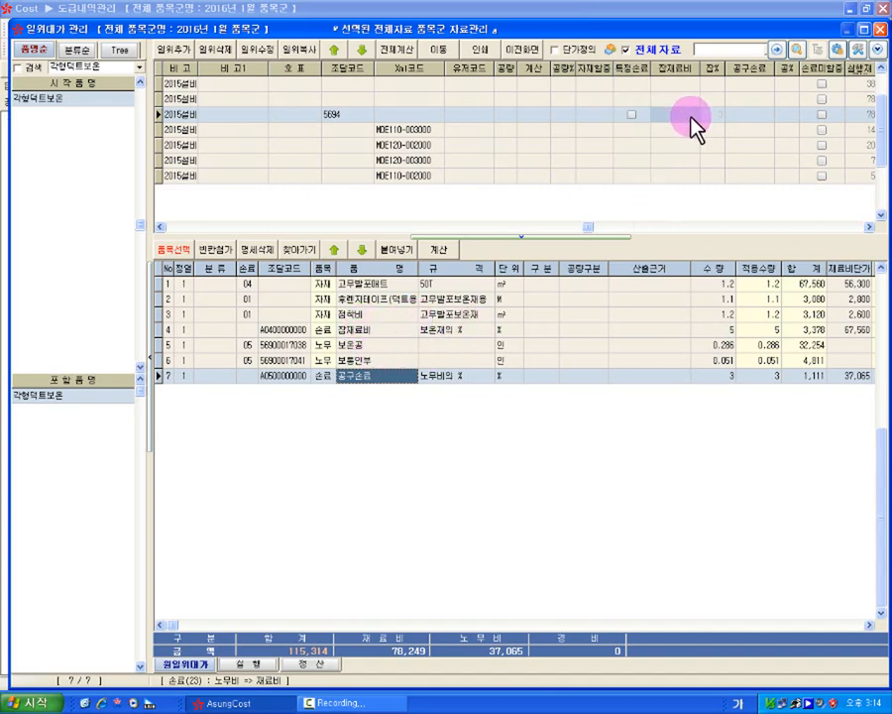
left_click(751, 115)
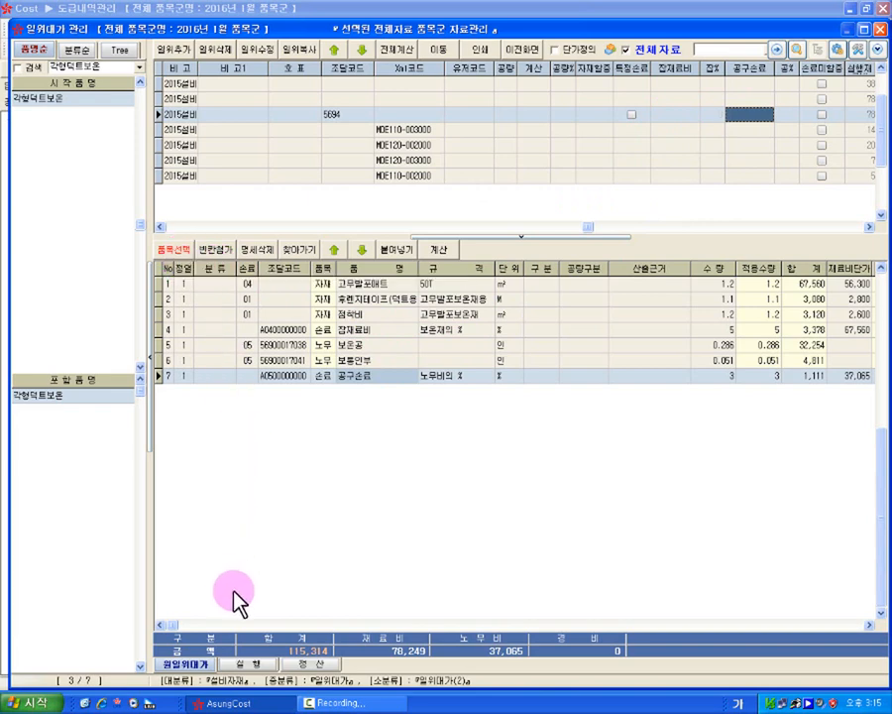
left_click(256, 227)
left_click(336, 375)
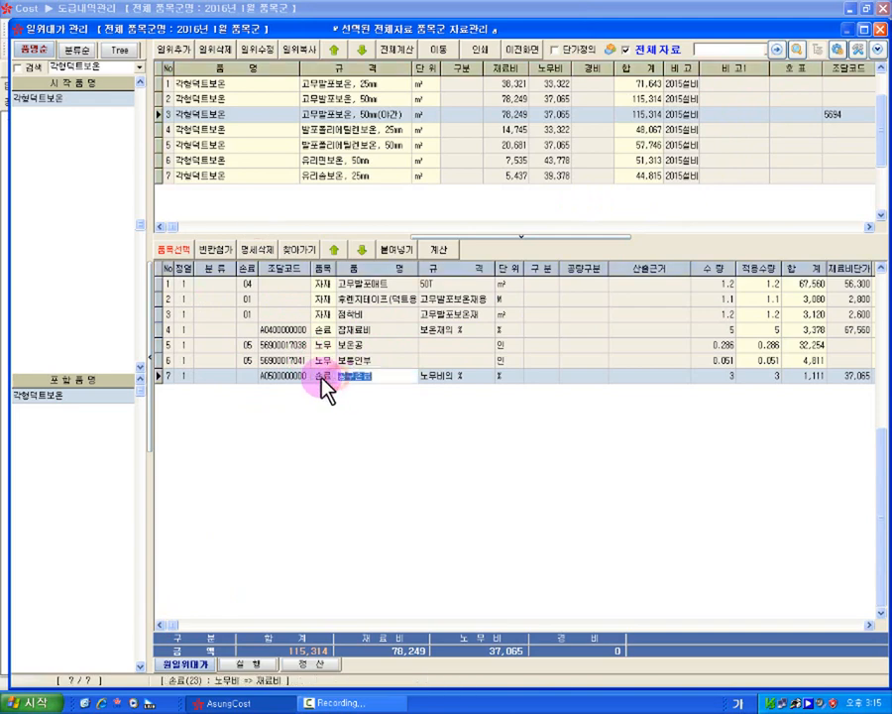
left_click(322, 378)
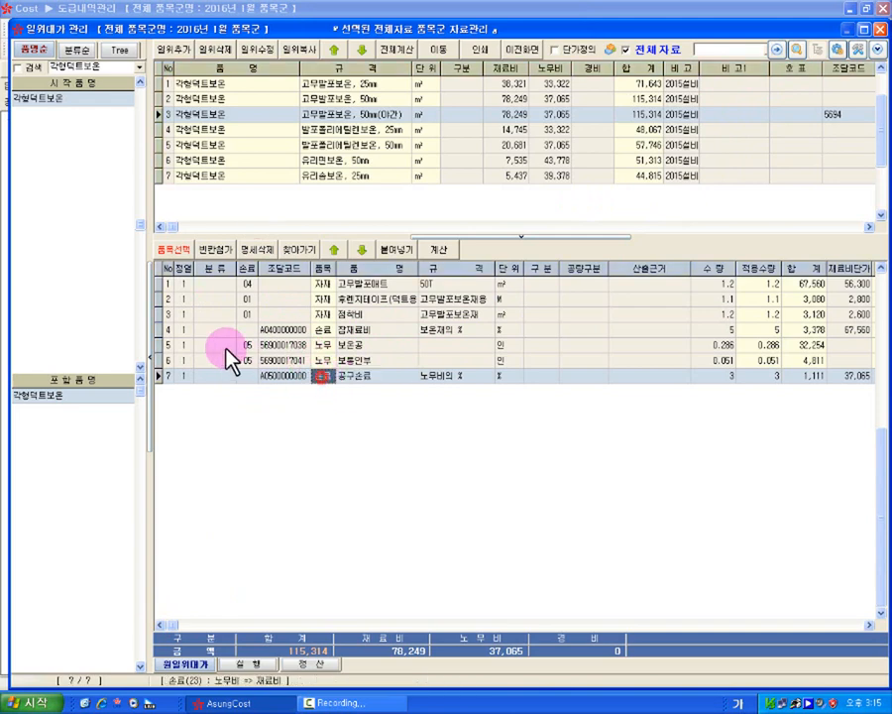
Search the item selection list for 할증 and close it without adding anything
left_click(176, 251)
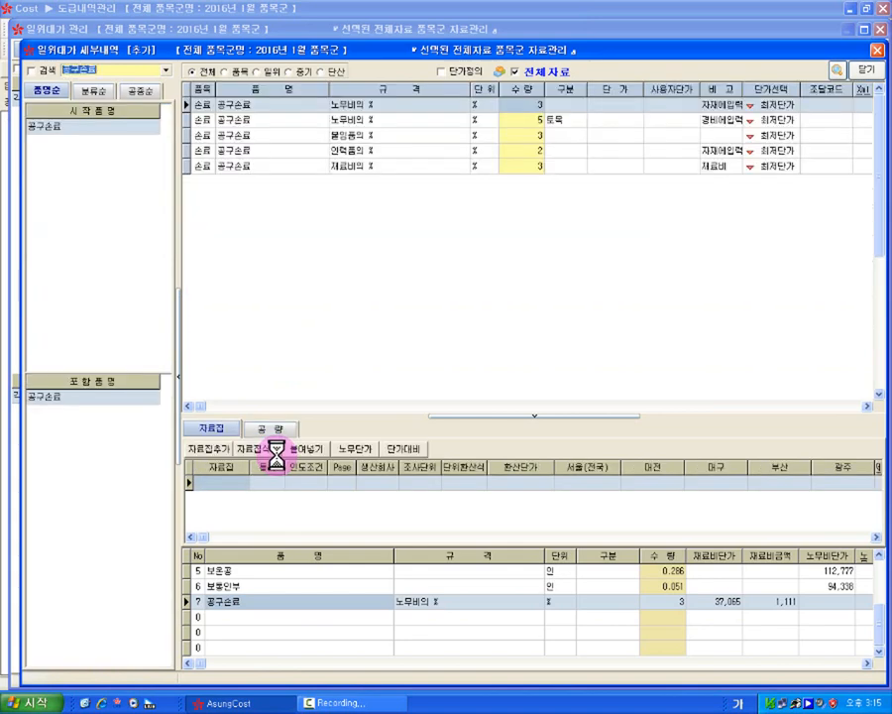
type("증")
key("Return")
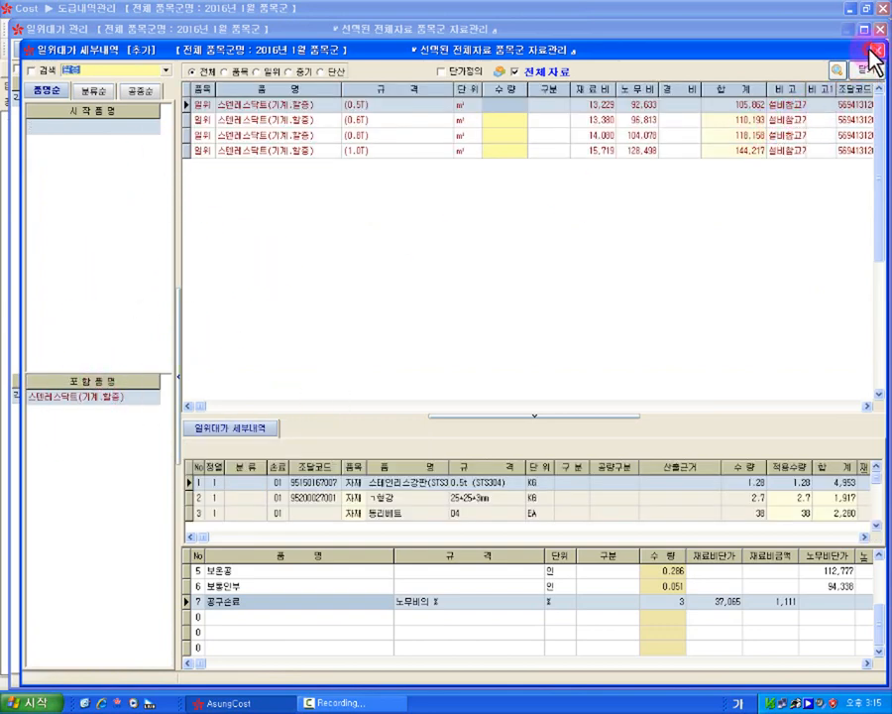
key("Escape")
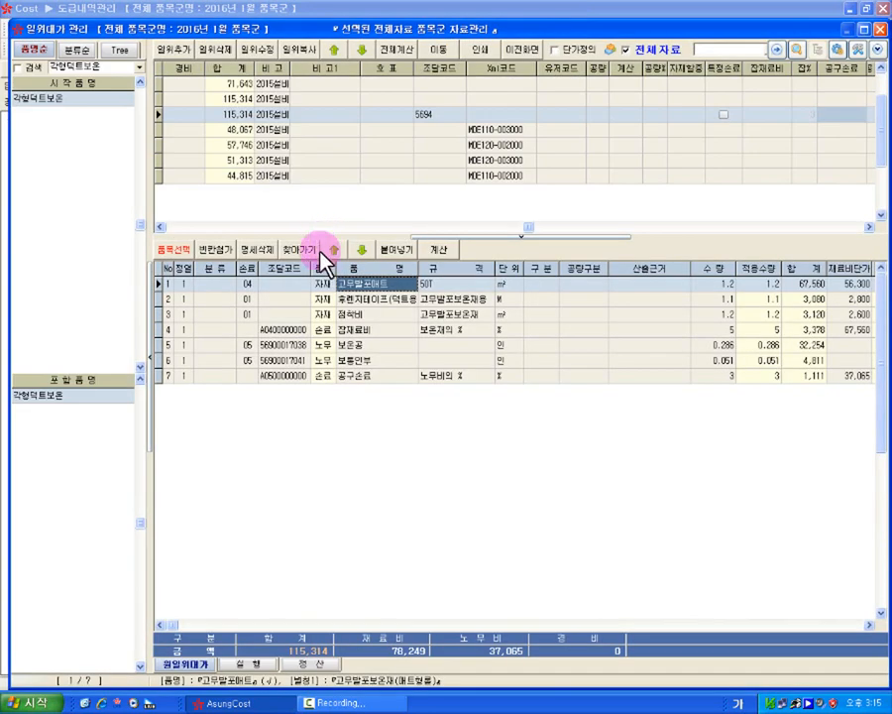
Start a copy of the 공구손료, 노무비의 % item in the item master and name it 노임할증
left_click(367, 377)
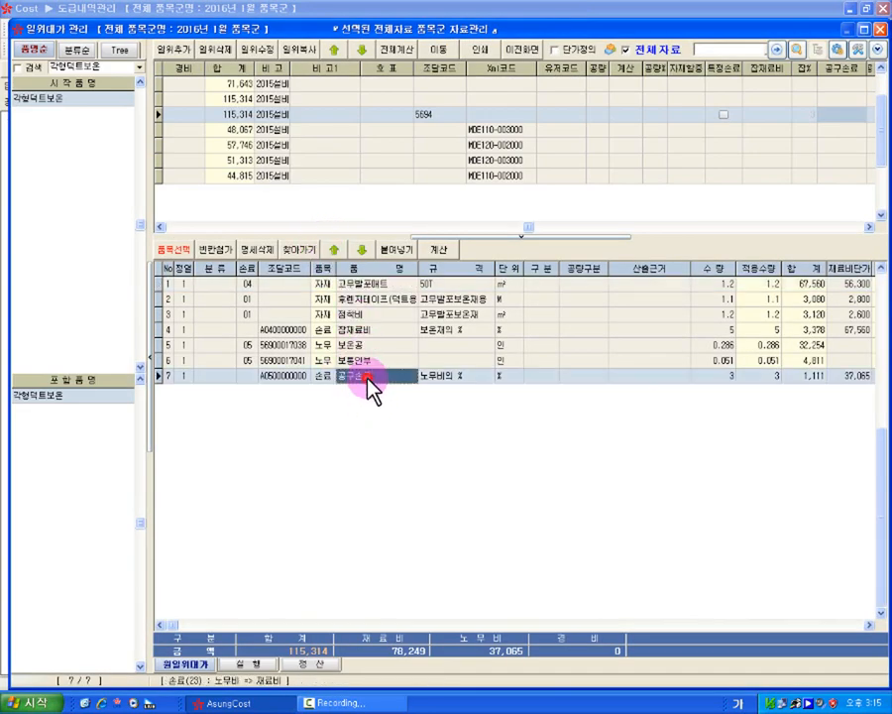
double_click(379, 377)
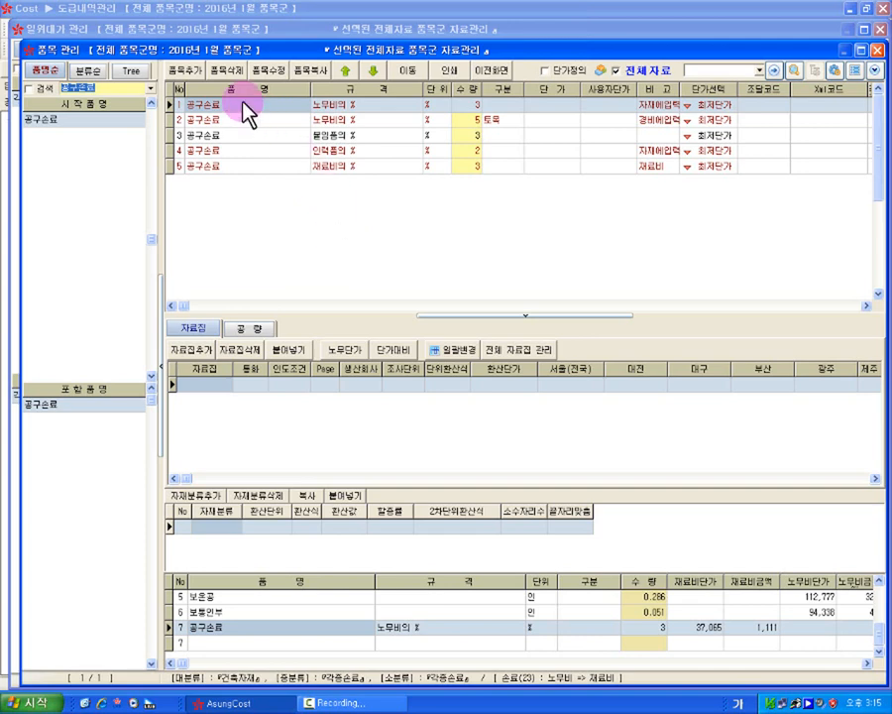
left_click(313, 73)
left_click_drag(274, 338, 198, 342)
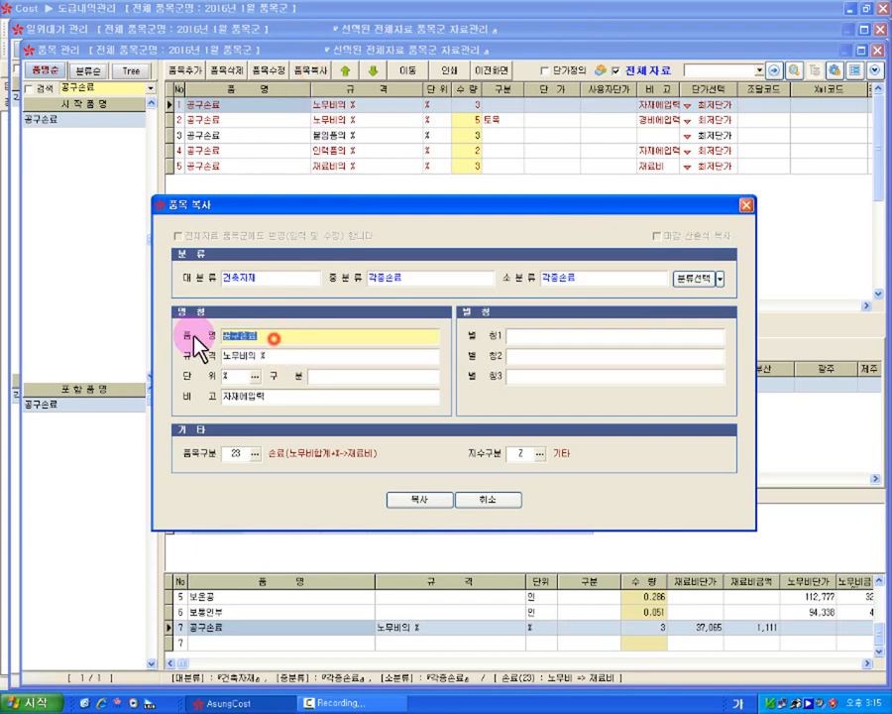
key("BackSpace")
type("노임비")
type("증")
key("Tab")
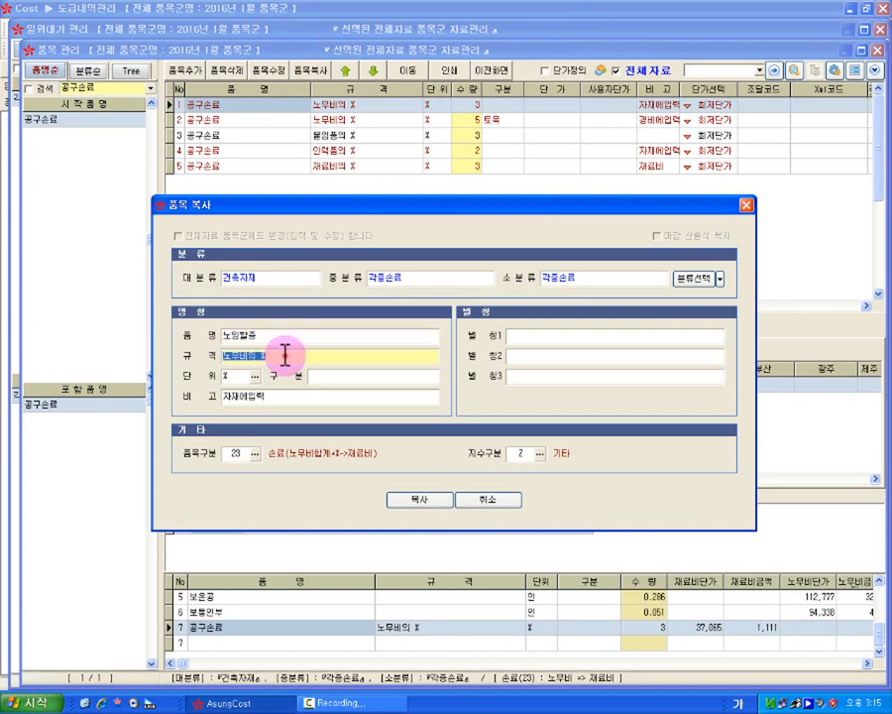
Clear the 비고 remark of the copied item, keeping 노무비의 % as specification and % as unit
left_click_drag(283, 353, 251, 355)
left_click(234, 375)
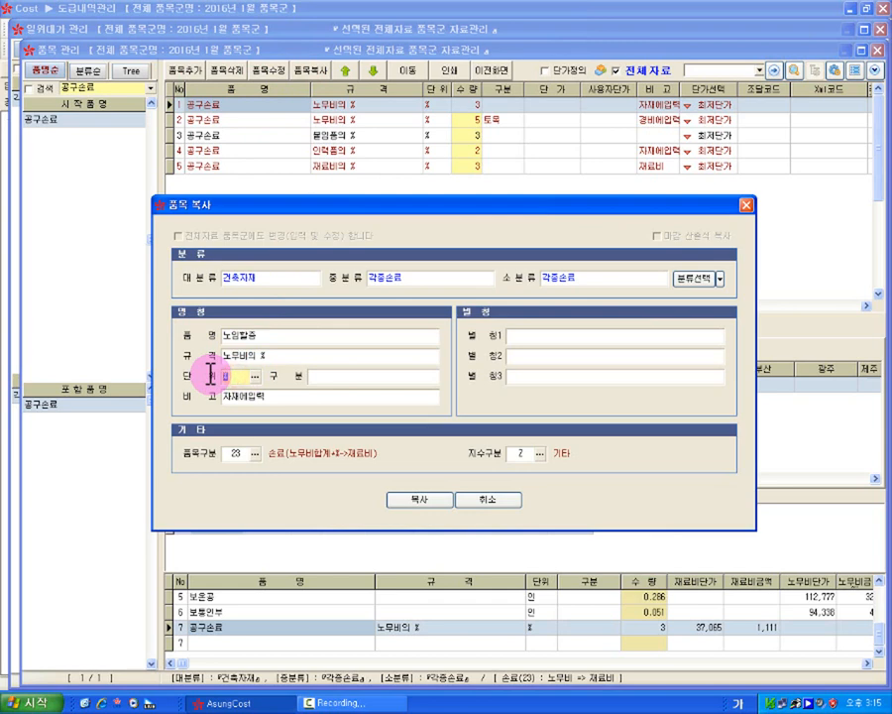
left_click(265, 359)
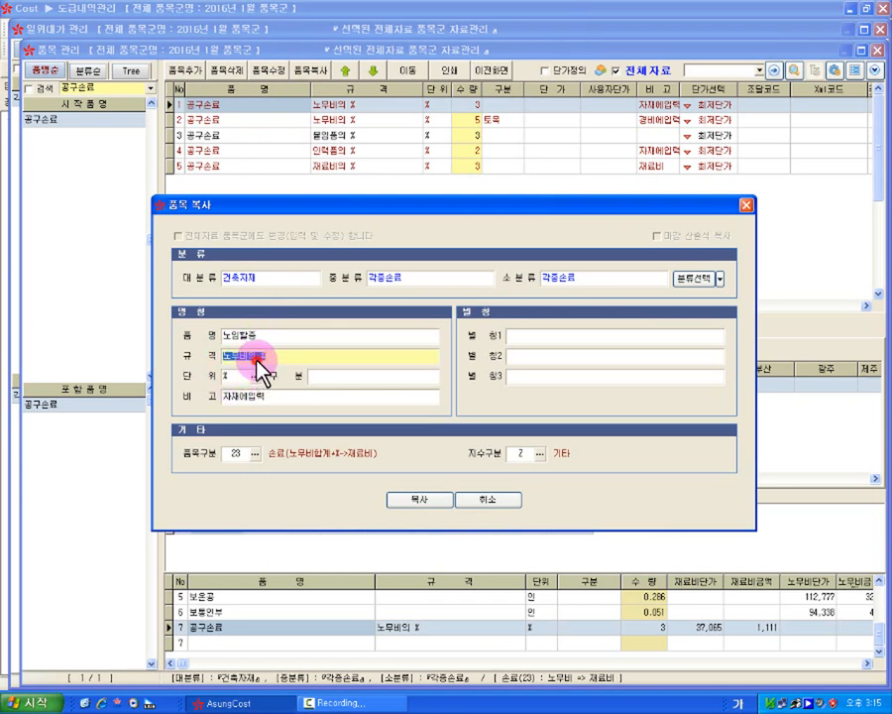
left_click(262, 353)
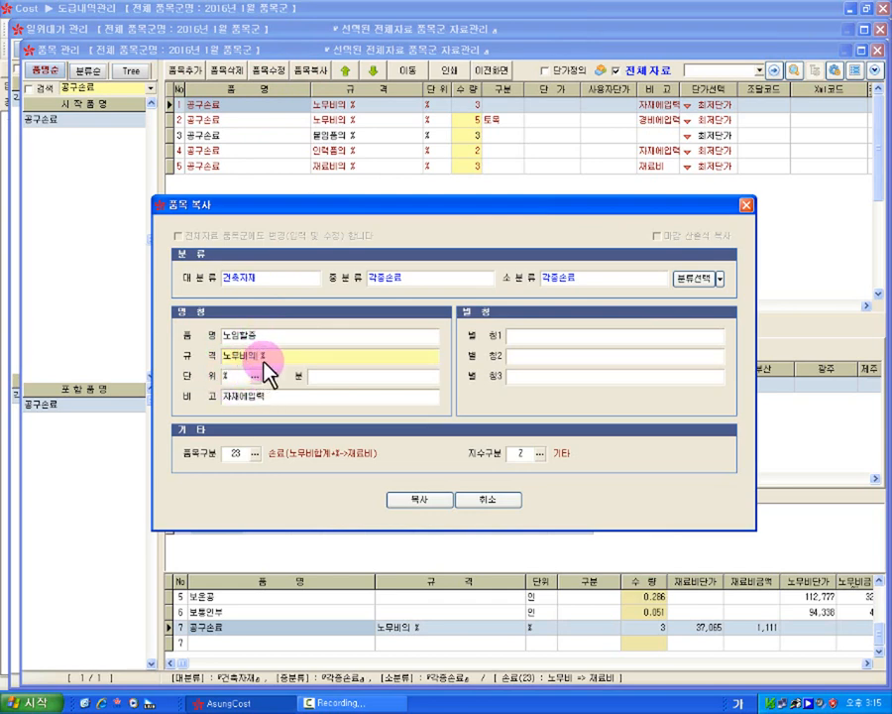
left_click_drag(260, 359, 255, 358)
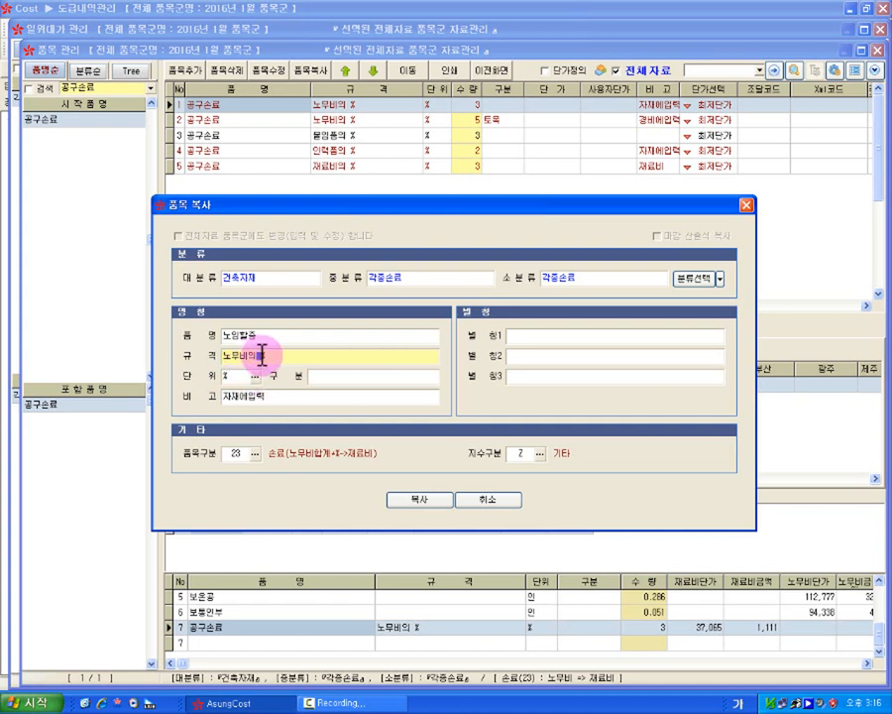
left_click(262, 356)
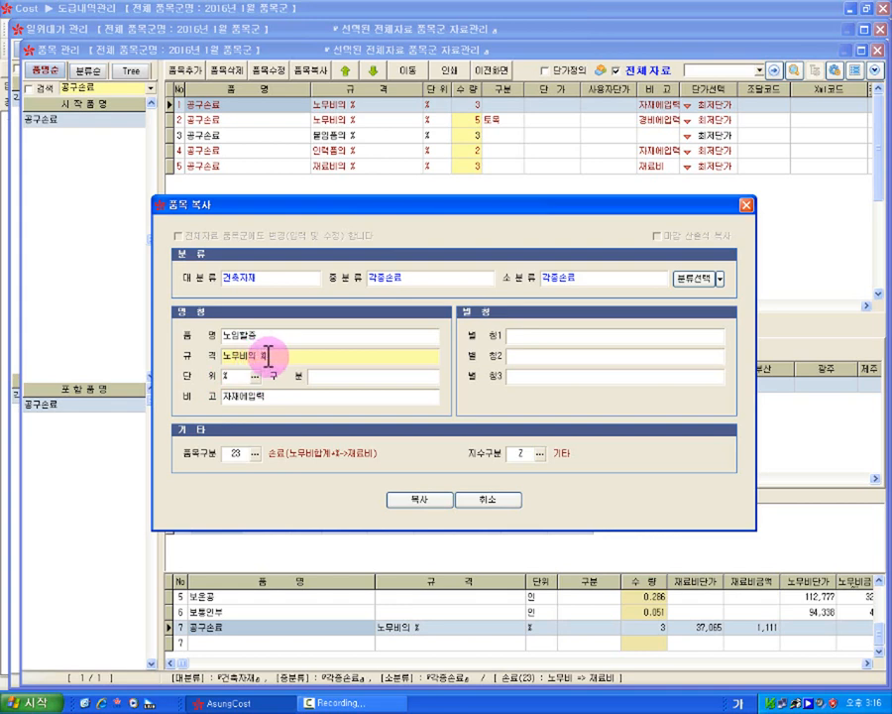
left_click(237, 376)
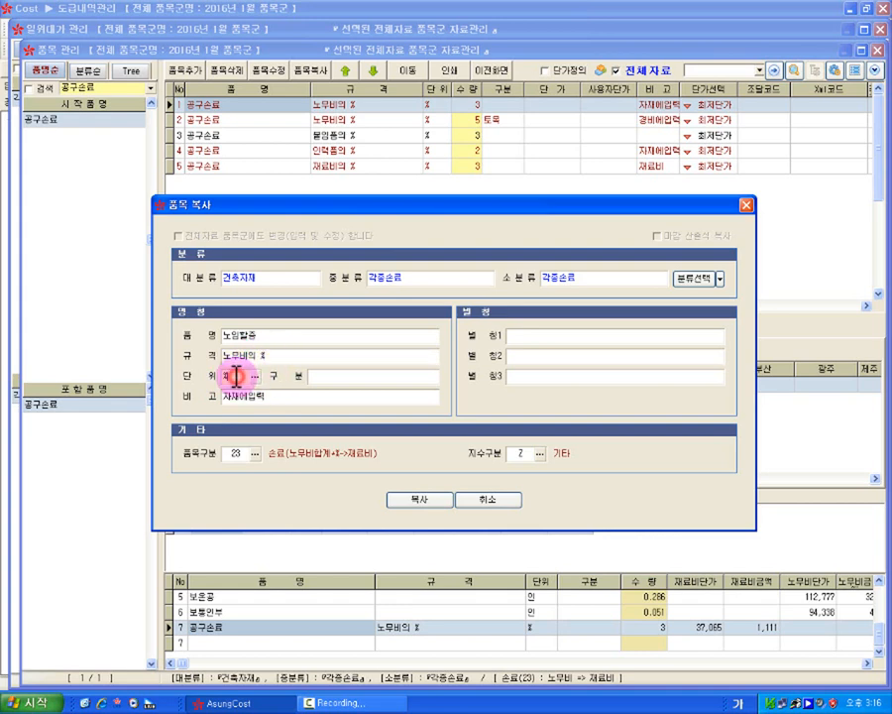
left_click(268, 395)
key("BackSpace")
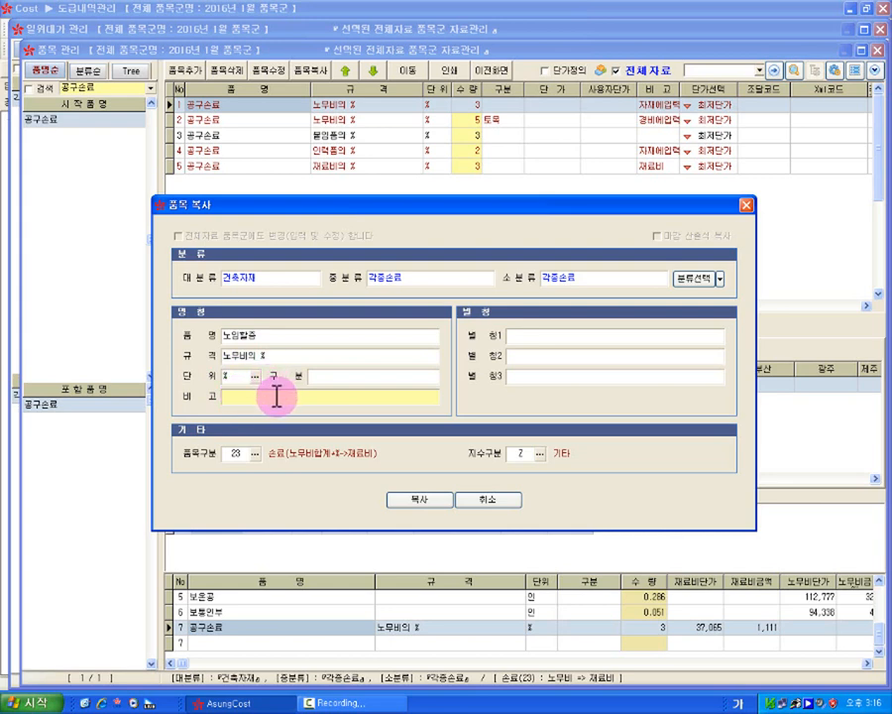
Set the copied item's 품목구분 to 24, 손료(노무비합계*%->노무비), and create the copy
left_click(241, 453)
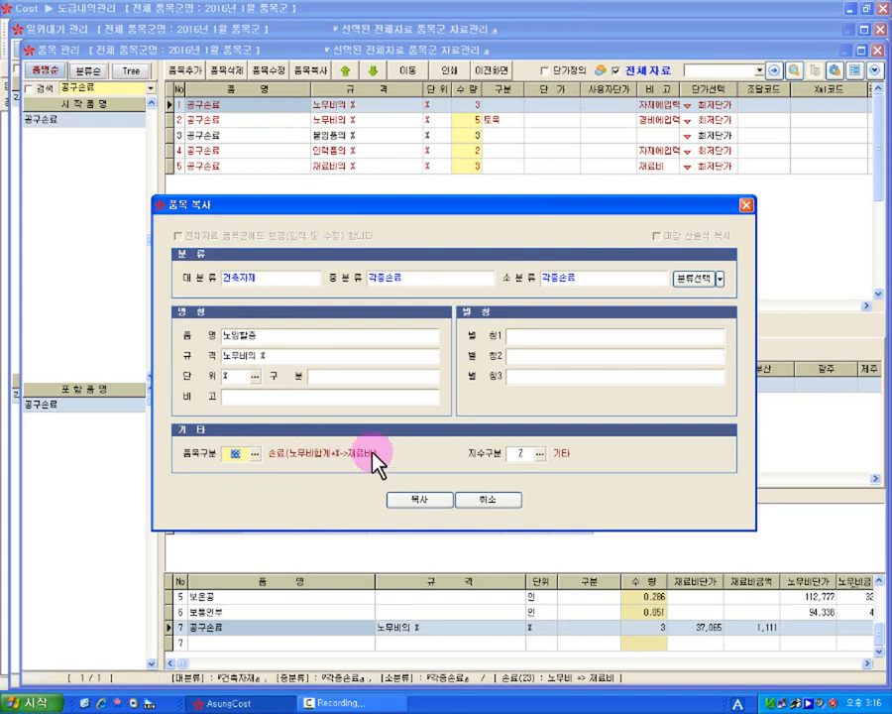
left_click(254, 453)
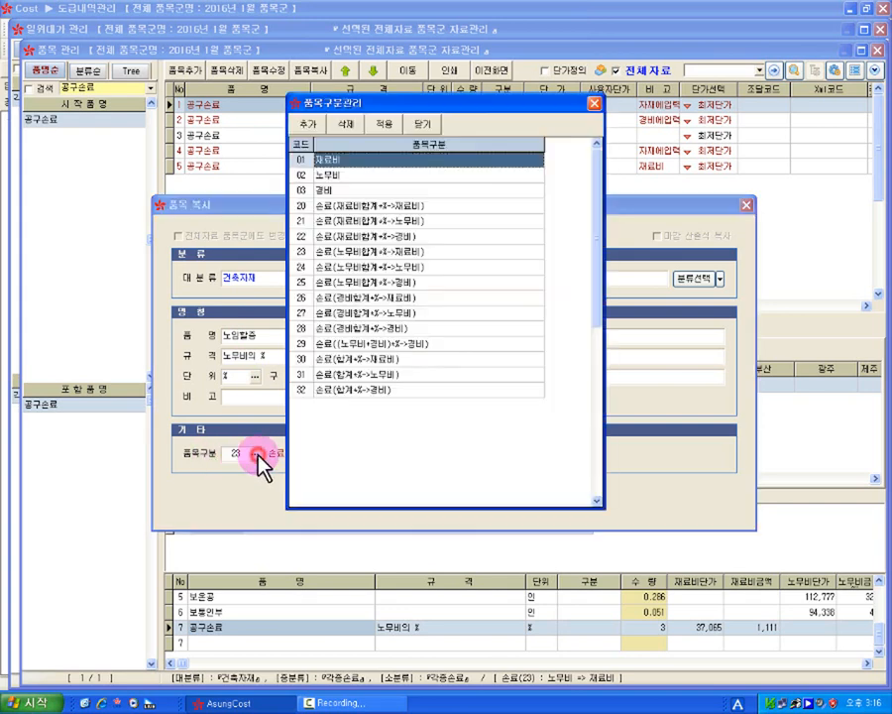
left_click(359, 264)
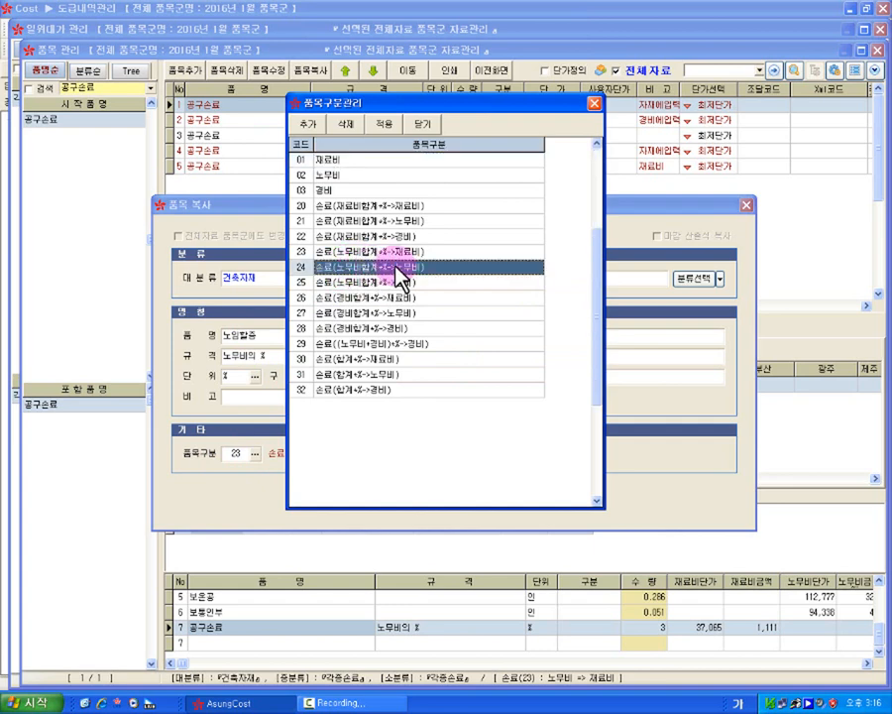
left_click(383, 125)
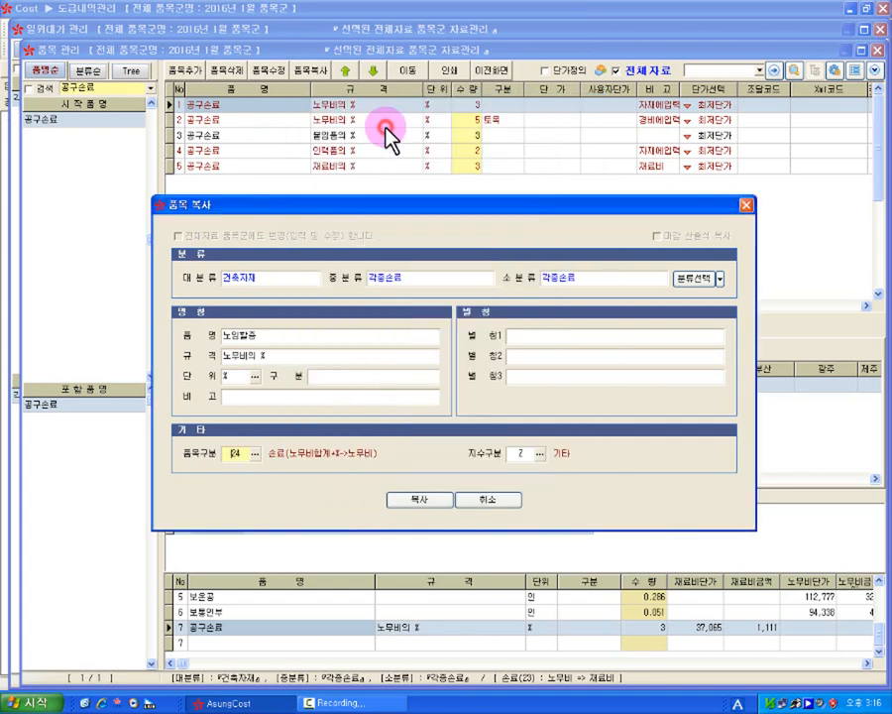
left_click(416, 506)
left_click(426, 395)
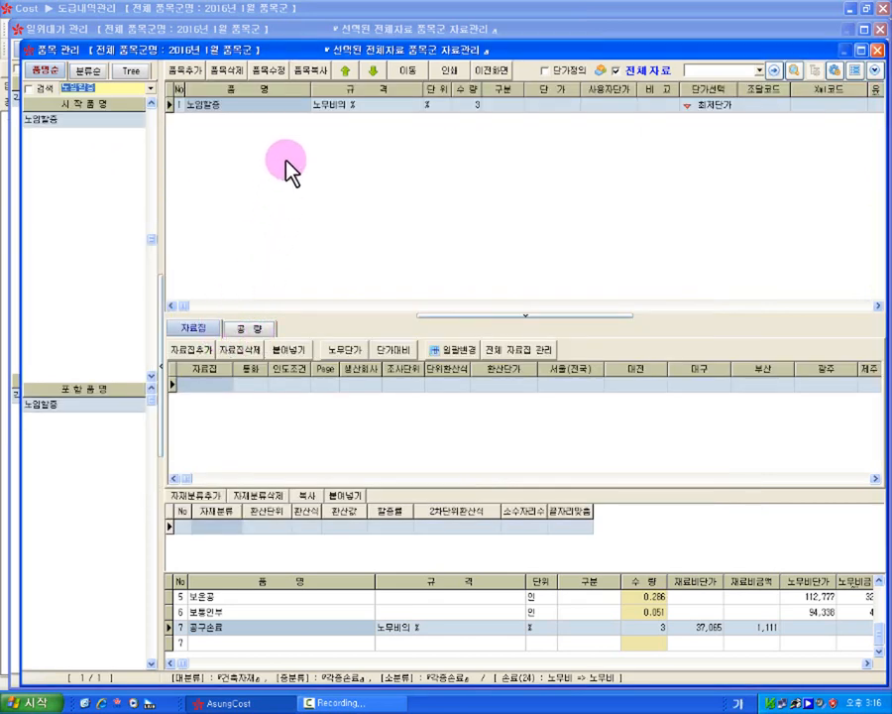
Insert the 노임할증 item into the unit-cost breakdown between 보통인부 and 공구손료 and return to the breakdown
left_click(350, 107)
left_click(255, 615)
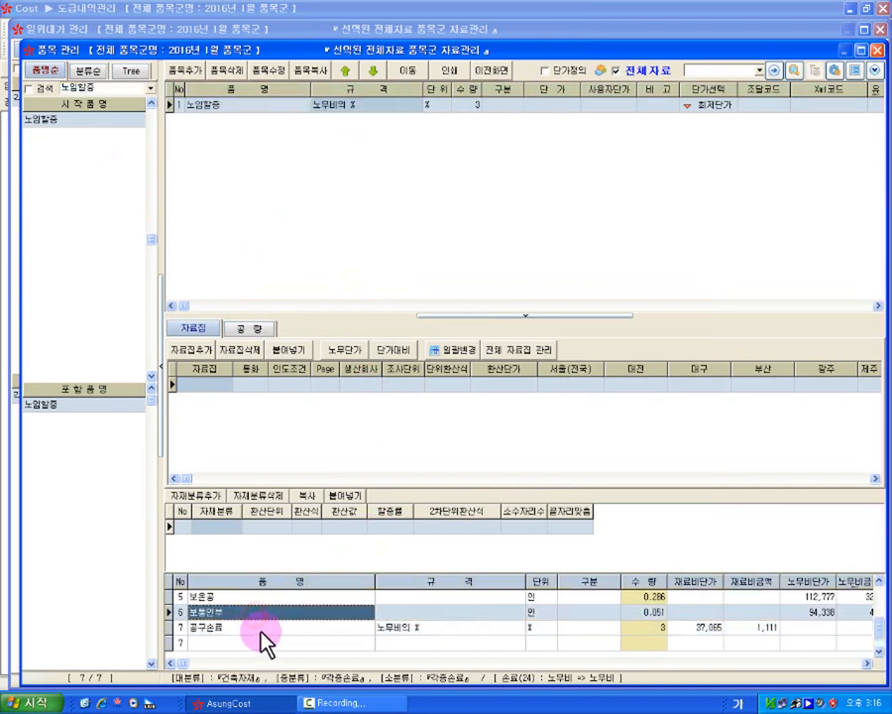
left_click(260, 627)
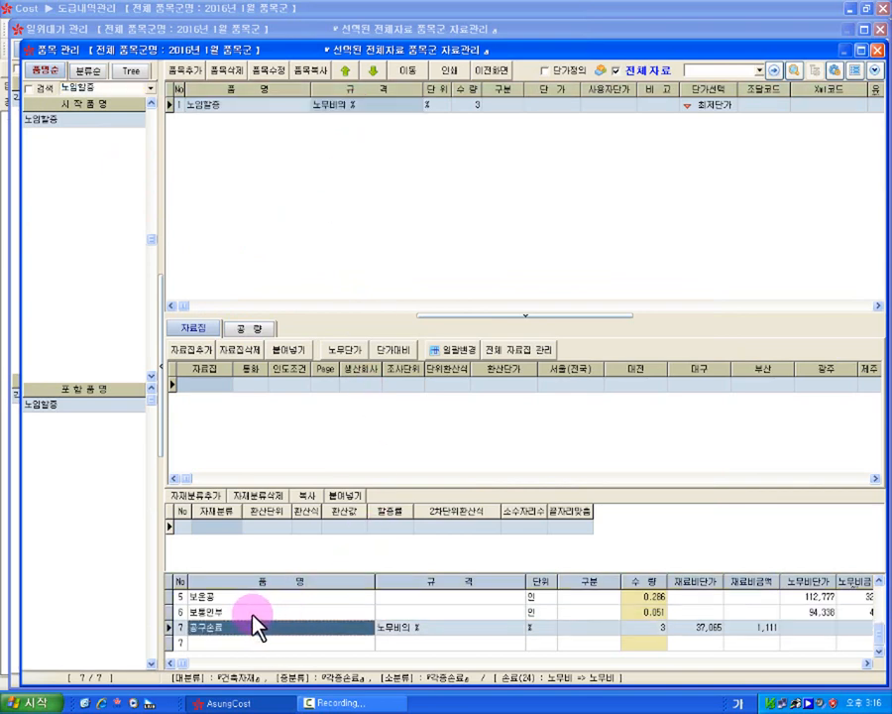
left_click(251, 611)
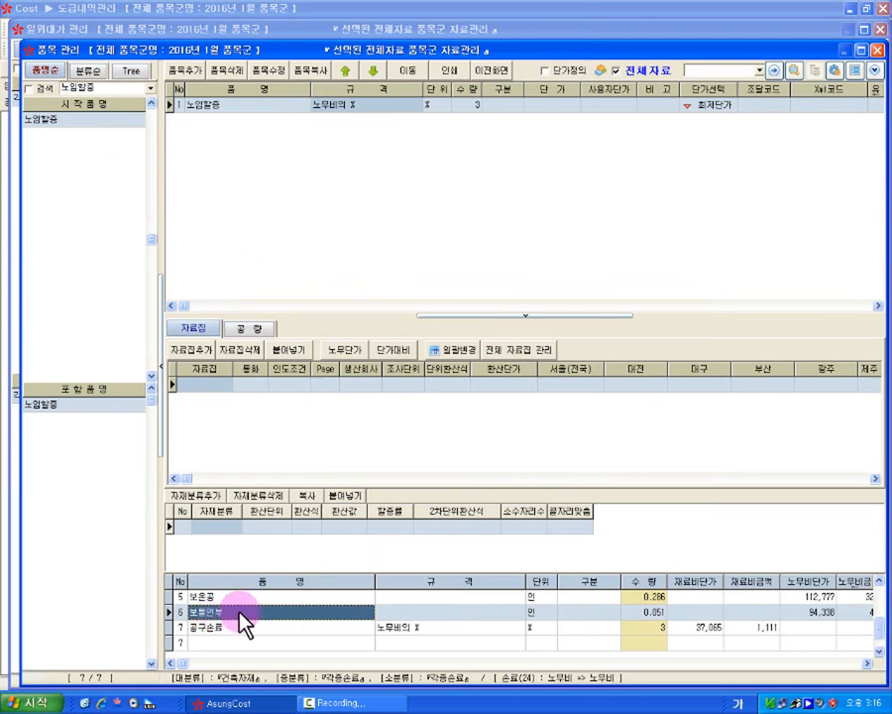
left_click_drag(378, 108, 265, 617)
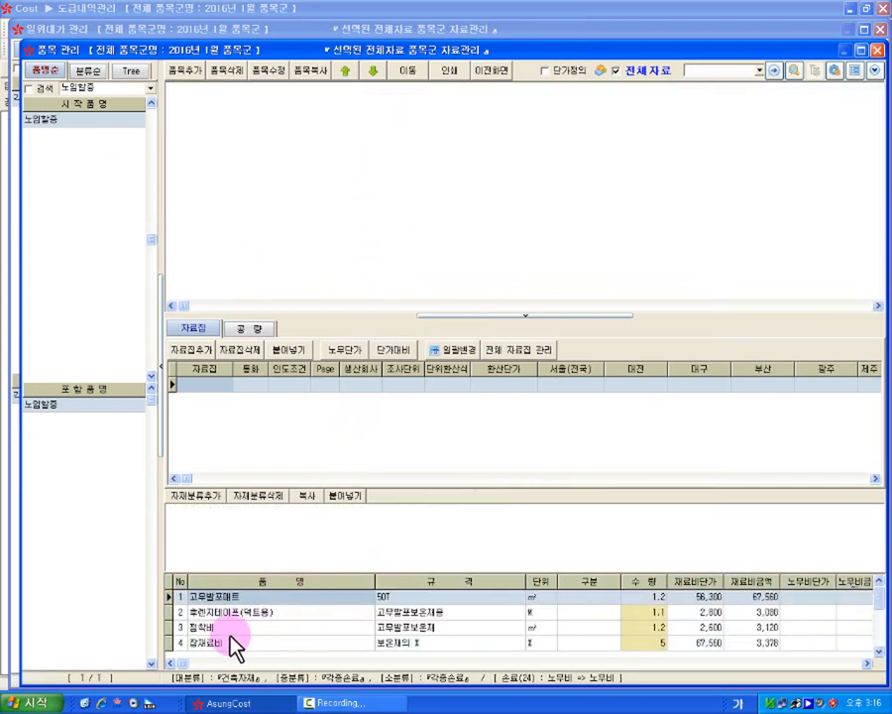
left_click(231, 639)
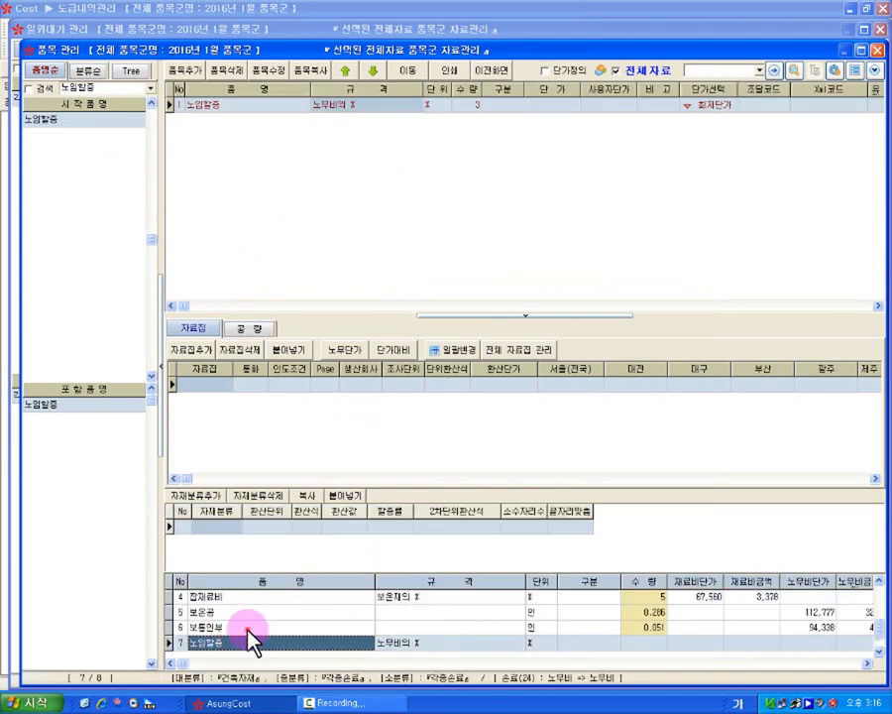
left_click(249, 628)
scroll(249, 628, "down", 2)
left_click(249, 628)
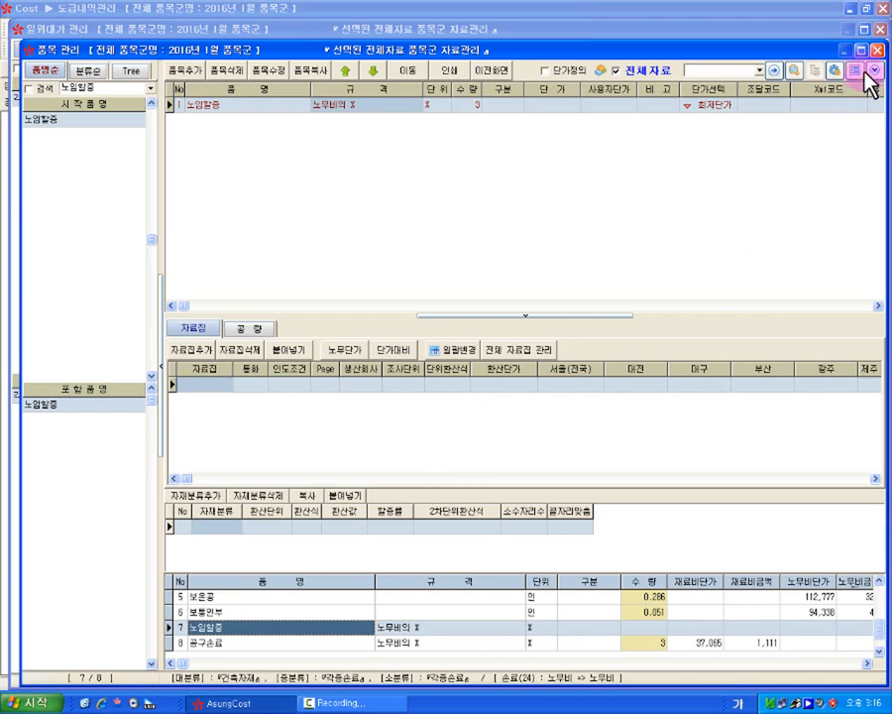
left_click(295, 615)
left_click(291, 628)
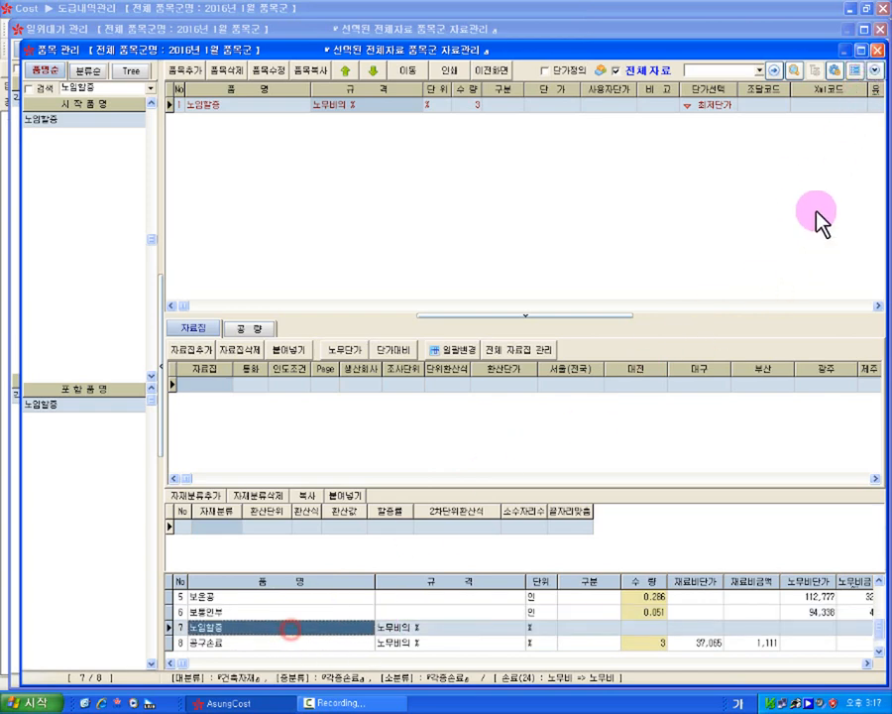
left_click(877, 50)
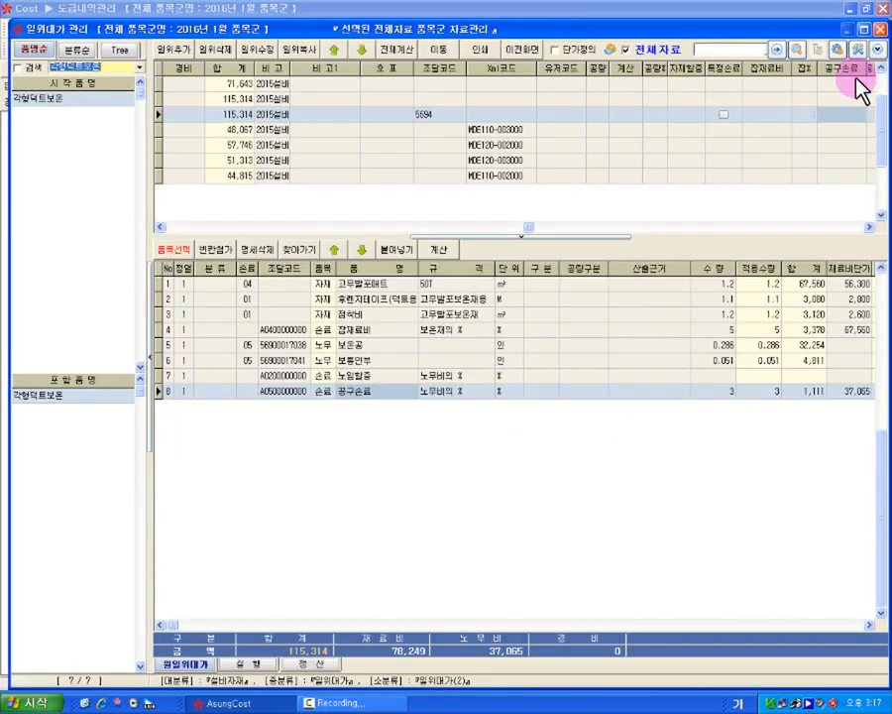
Set the quantity of the 노임할증 row to 87.5
left_click(377, 375)
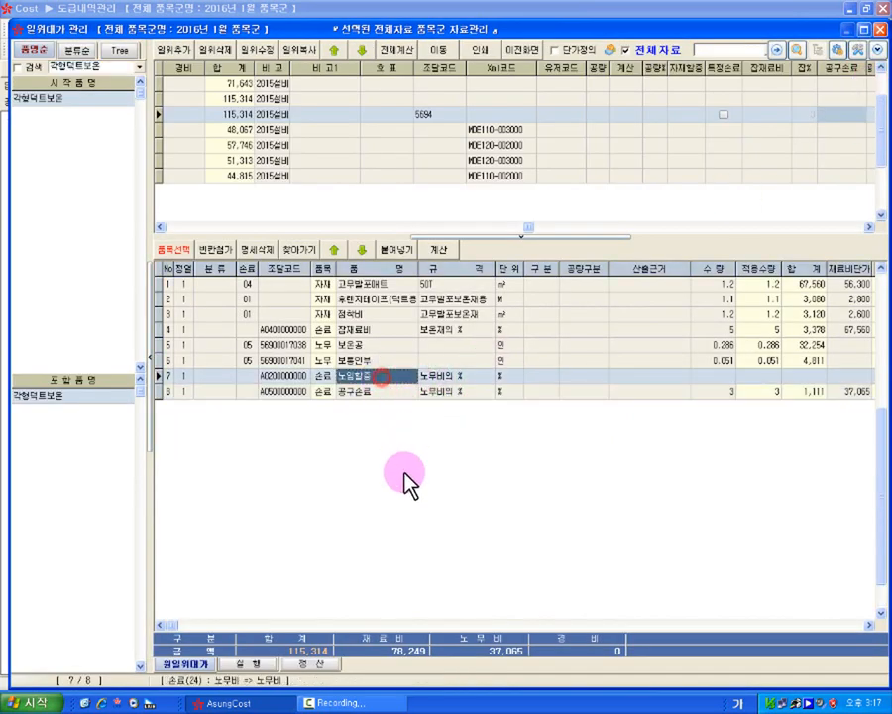
left_click(721, 376)
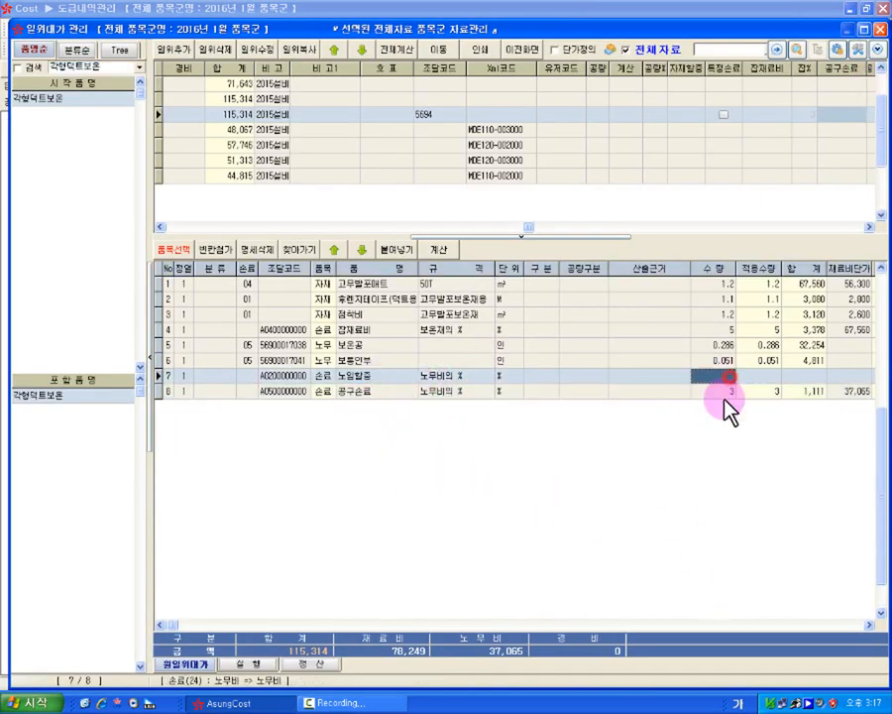
type("87.5")
key("Return")
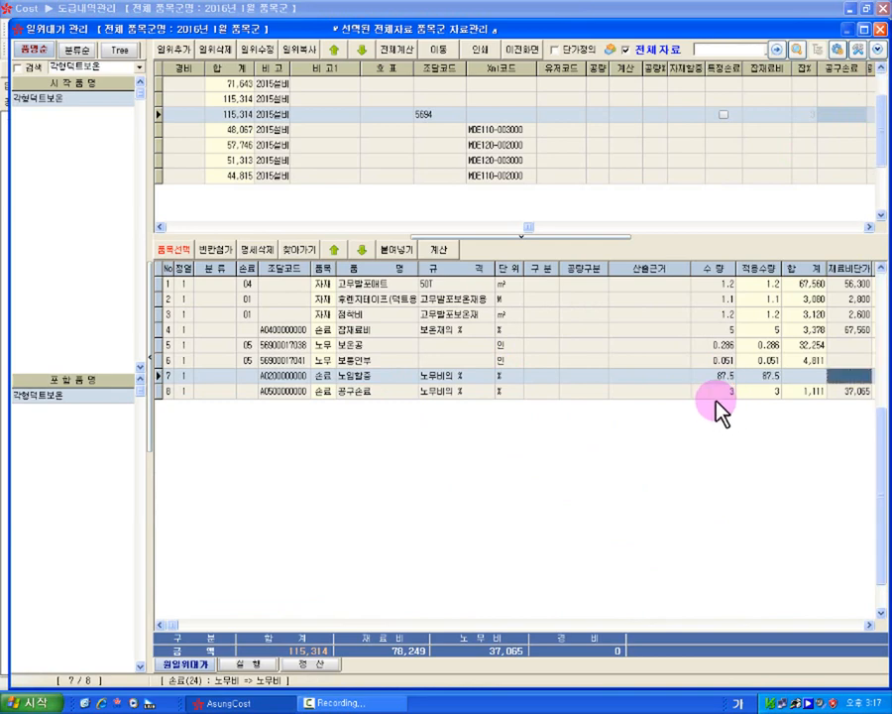
left_click(731, 377)
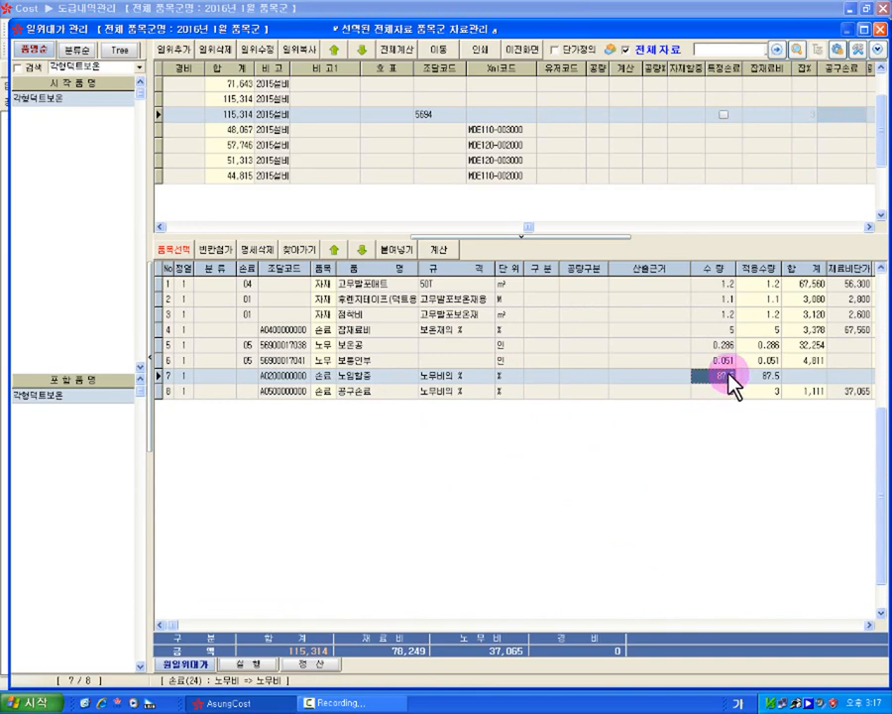
Recalculate the breakdown and examine the 노임할증 row's labour cost columns and its 품목 type against the other 손료 rows
left_click(870, 626)
left_click(869, 625)
left_click(869, 626)
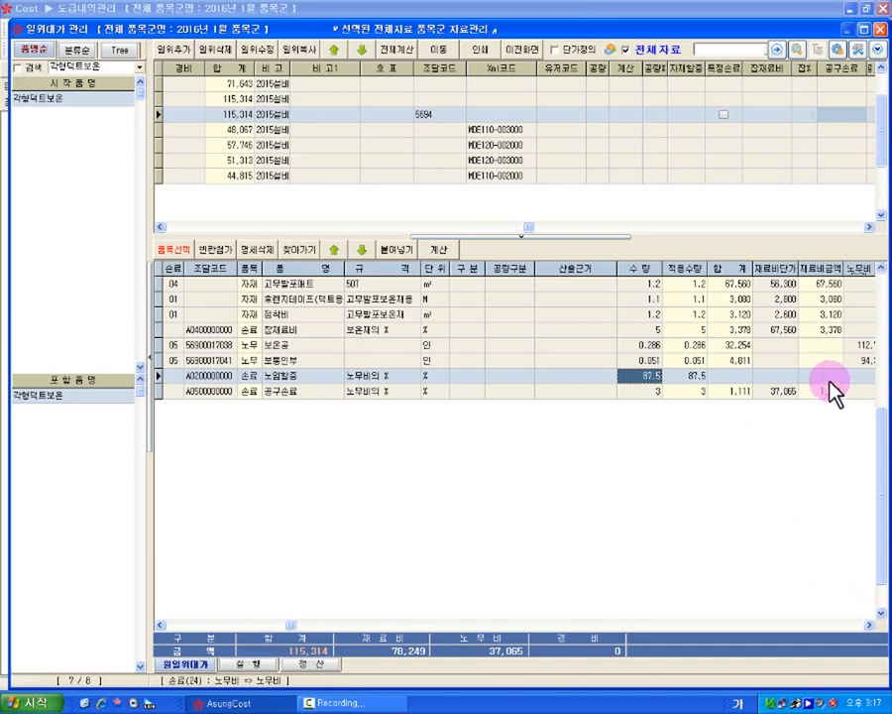
left_click(869, 626)
left_click(869, 626)
left_click(869, 626)
left_click(805, 378)
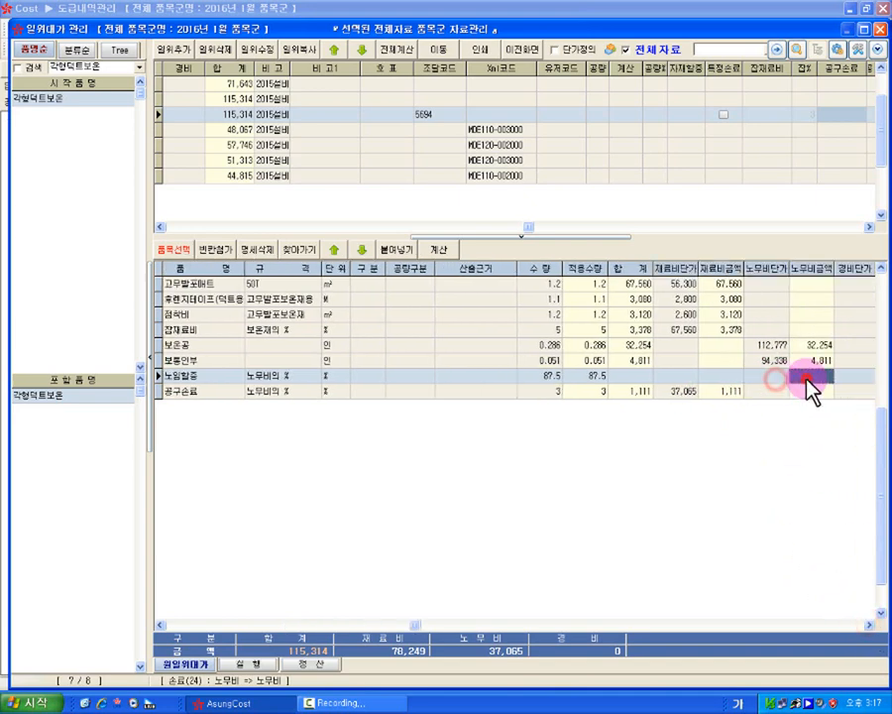
left_click(442, 250)
left_click(778, 377)
left_click(772, 375)
left_click(393, 625)
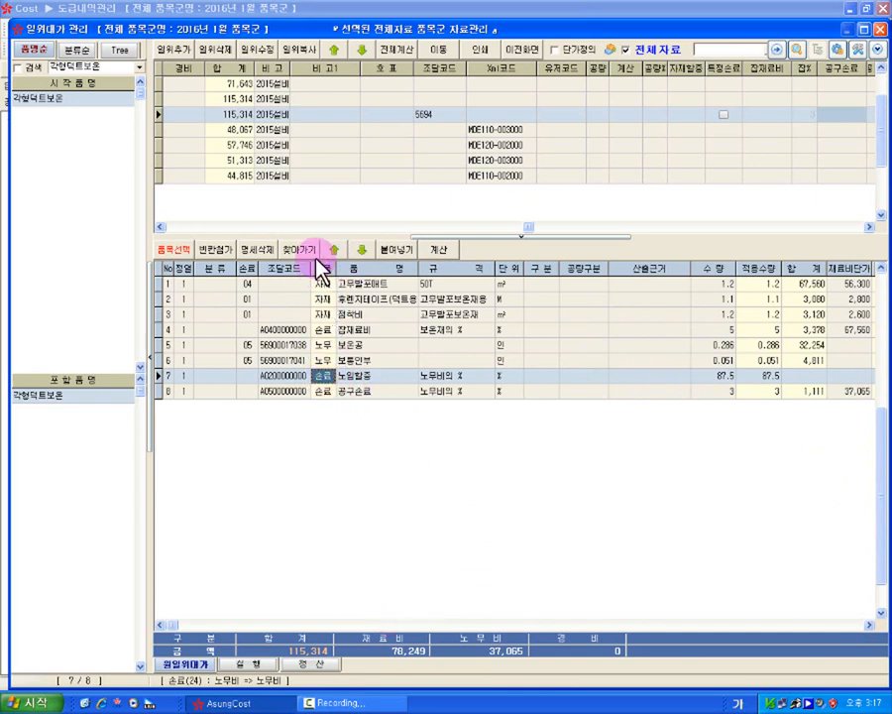
left_click(324, 329)
left_click(323, 377)
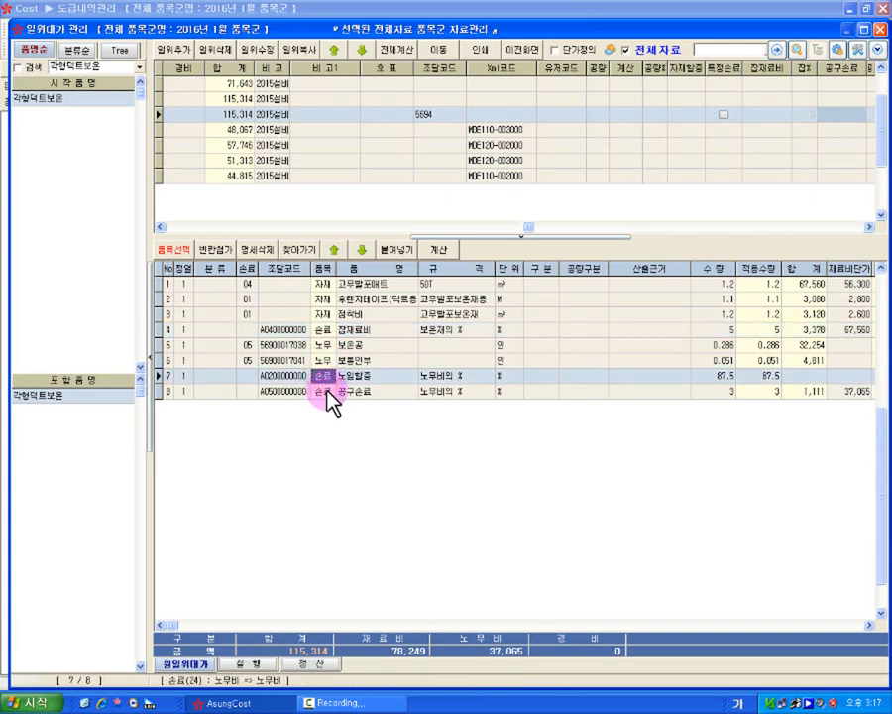
left_click(325, 392)
left_click(317, 378)
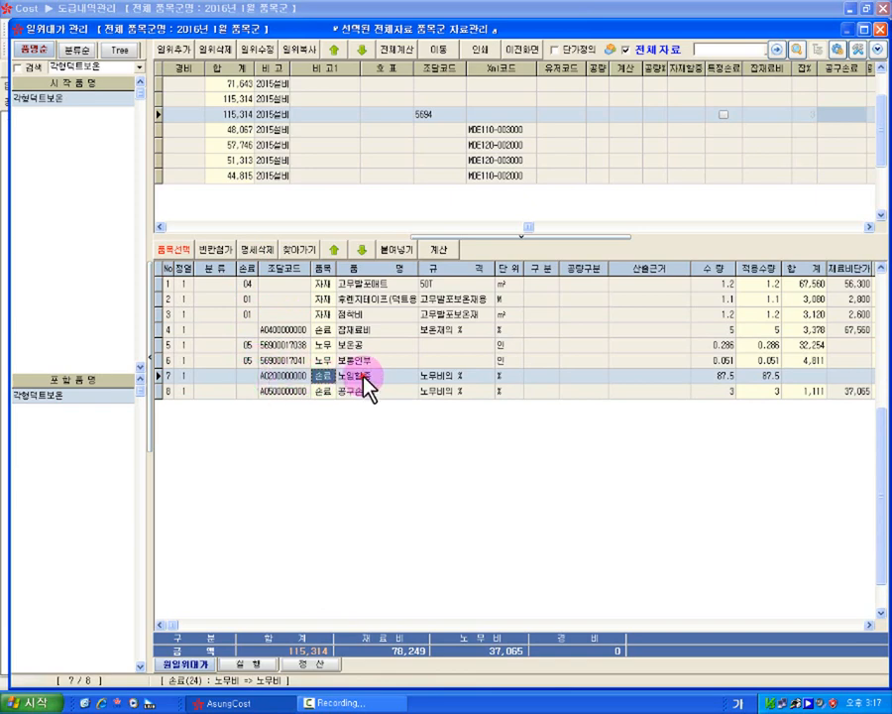
Shorten the 조달코드 of the 노임할증 row to A02
left_click(270, 377)
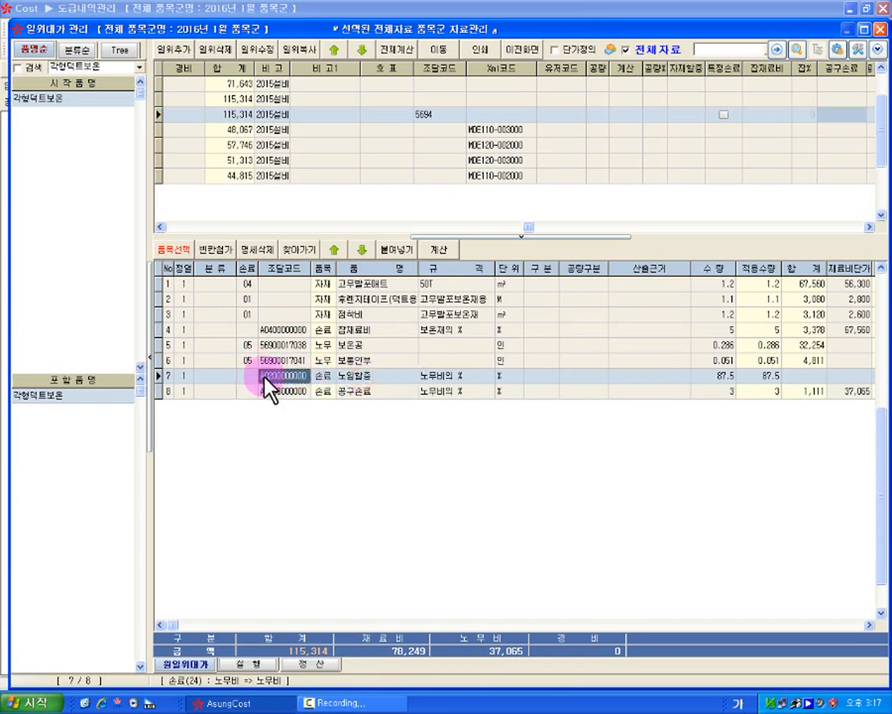
left_click(267, 378)
left_click_drag(272, 376, 327, 381)
key("Delete")
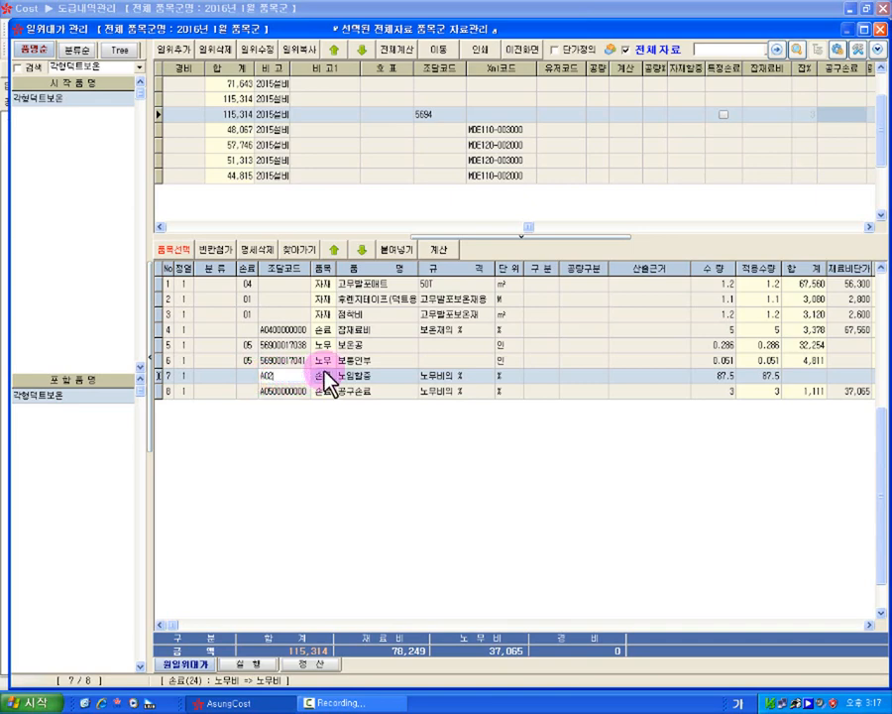
left_click(295, 392)
left_click(278, 377)
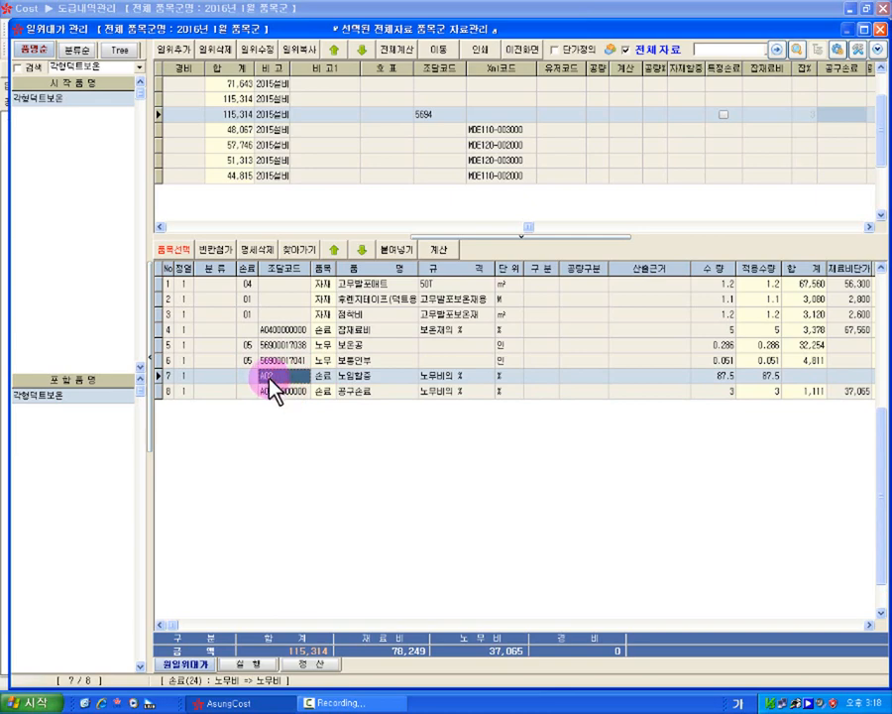
Set the 조달코드 of the 노임할증 row to A05, matching the 손료 code of the 보온공 and 보통인부 rows
left_click(266, 378)
left_click_drag(259, 375, 269, 375)
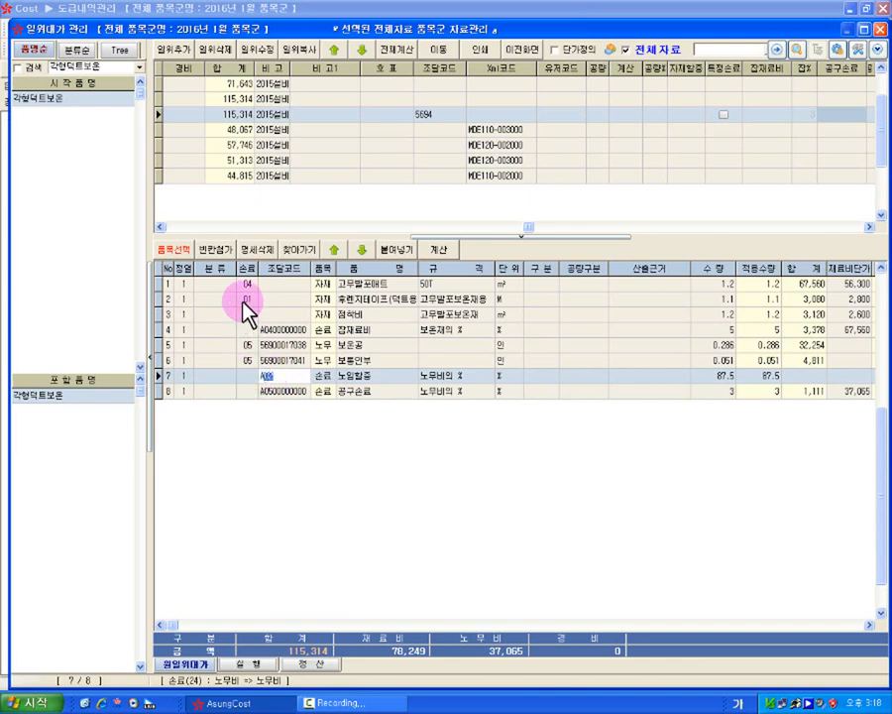
left_click(269, 375)
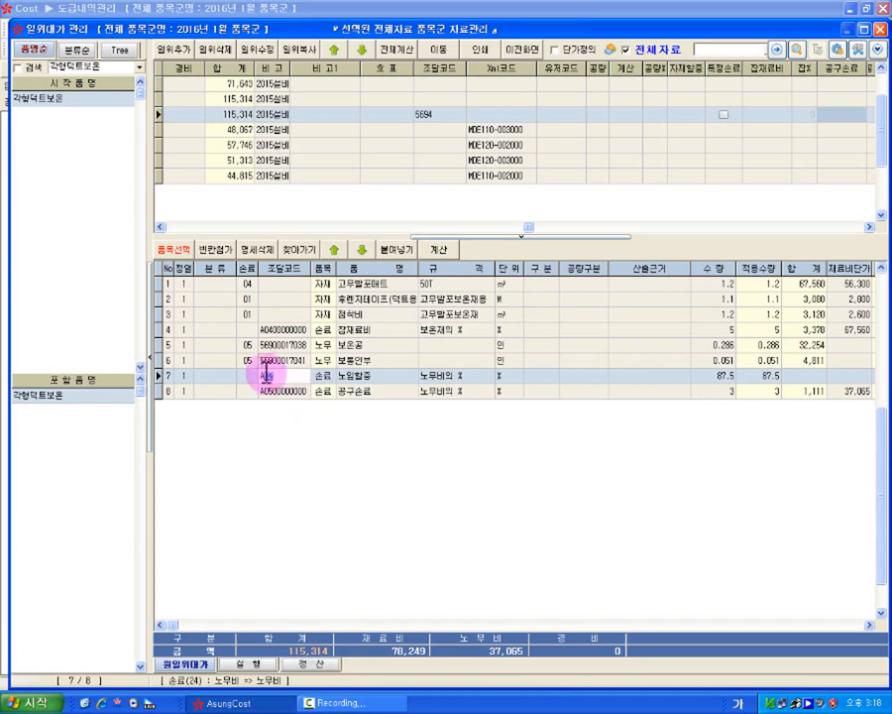
left_click(342, 344)
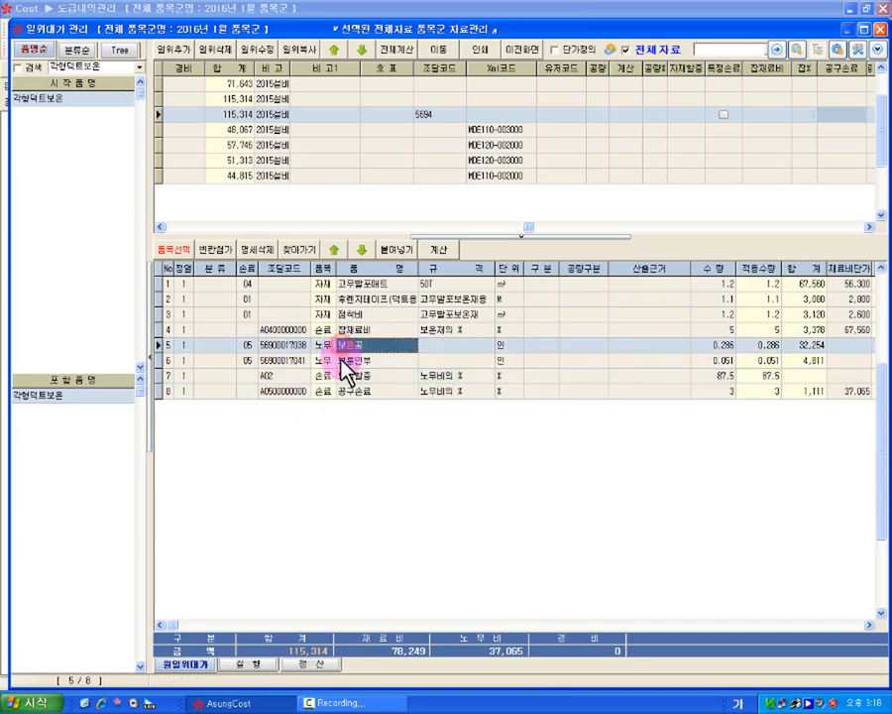
left_click(340, 360)
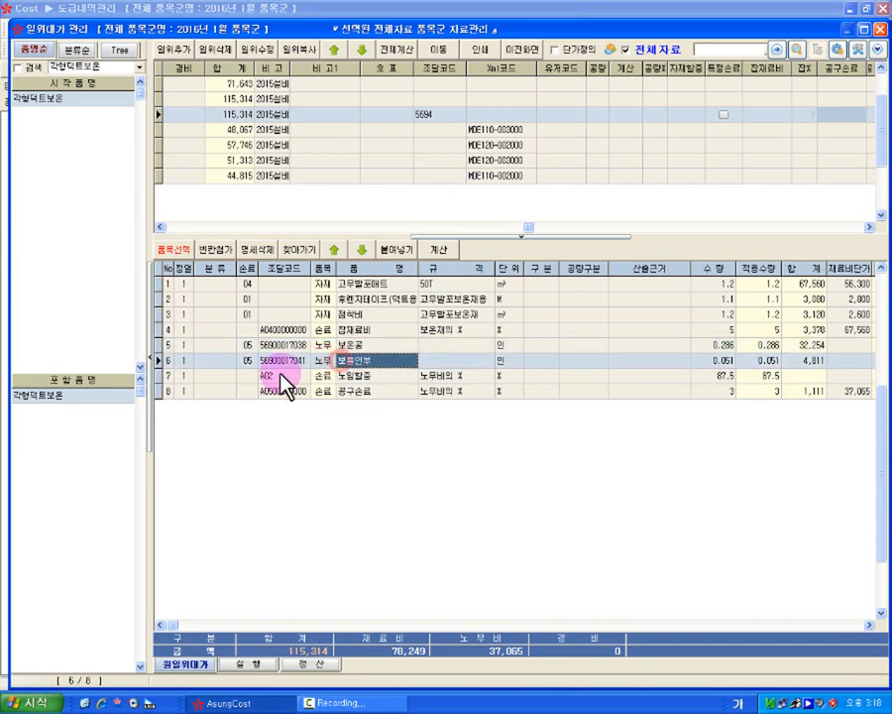
left_click(278, 375)
left_click(246, 345)
left_click(245, 357)
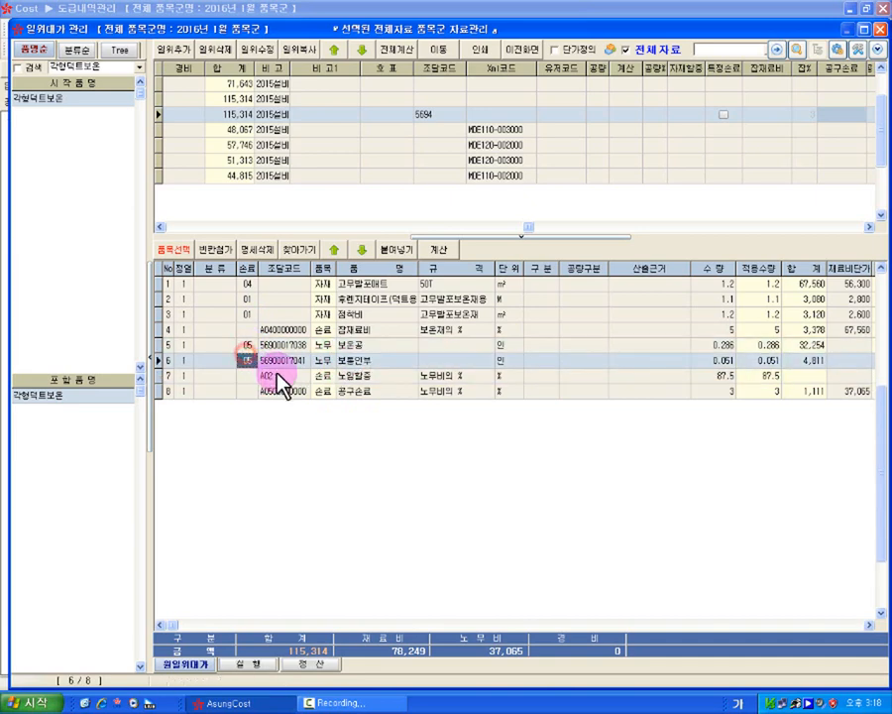
left_click(269, 375)
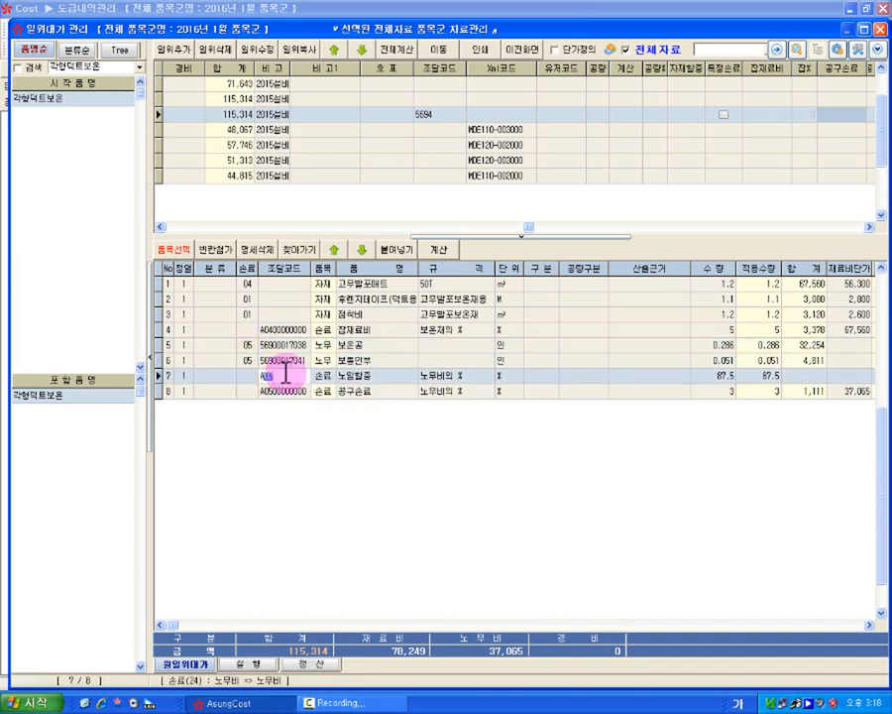
key("Return")
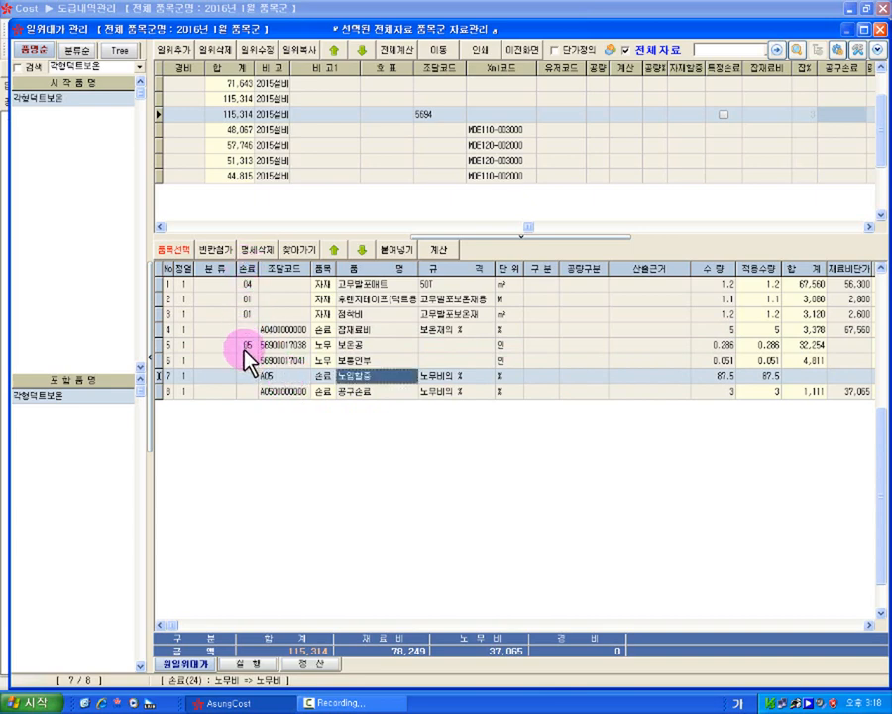
Recalculate the breakdown and check the 노임할증 row's total, 노무비단가 and 노무비금액
left_click(713, 375)
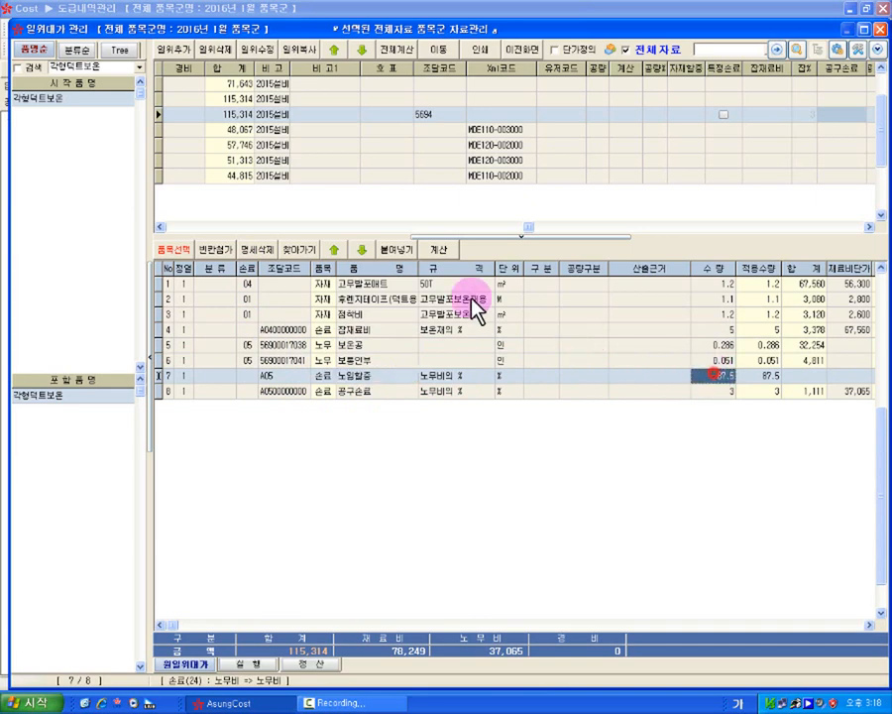
left_click(443, 251)
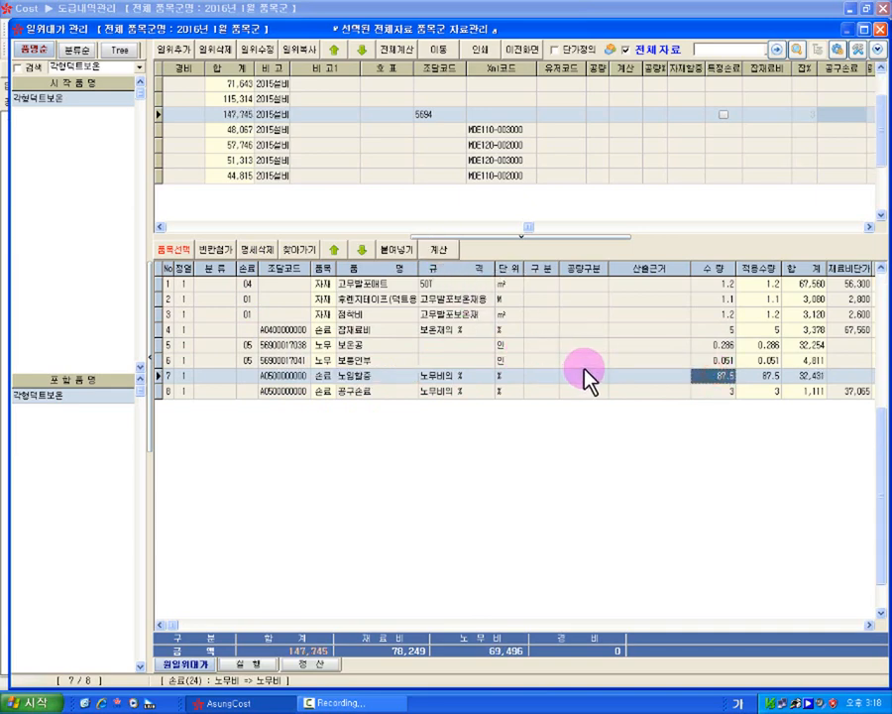
left_click(808, 386)
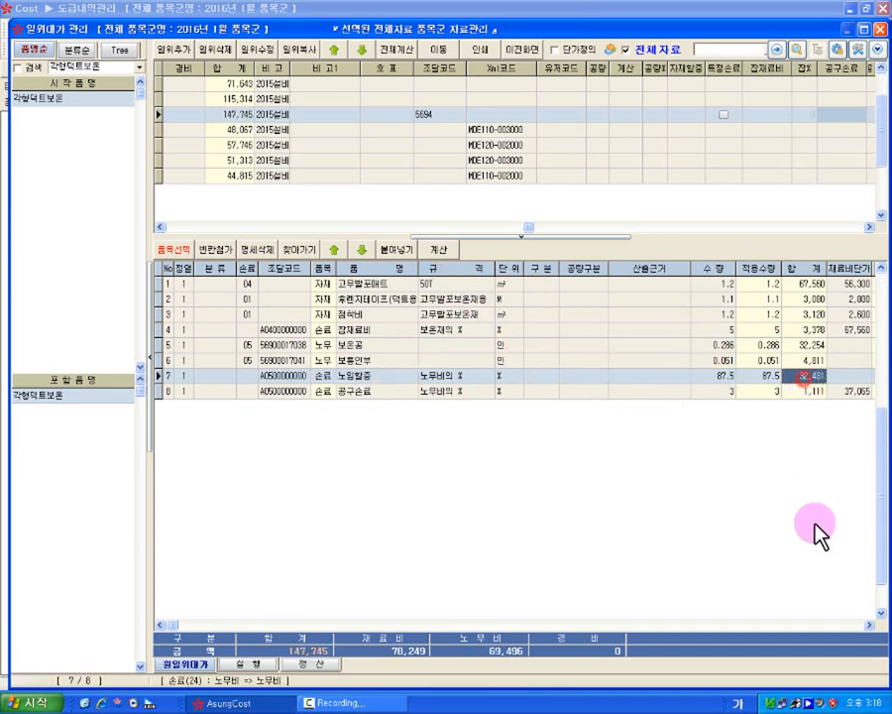
left_click(869, 625)
left_click(868, 626)
left_click(868, 626)
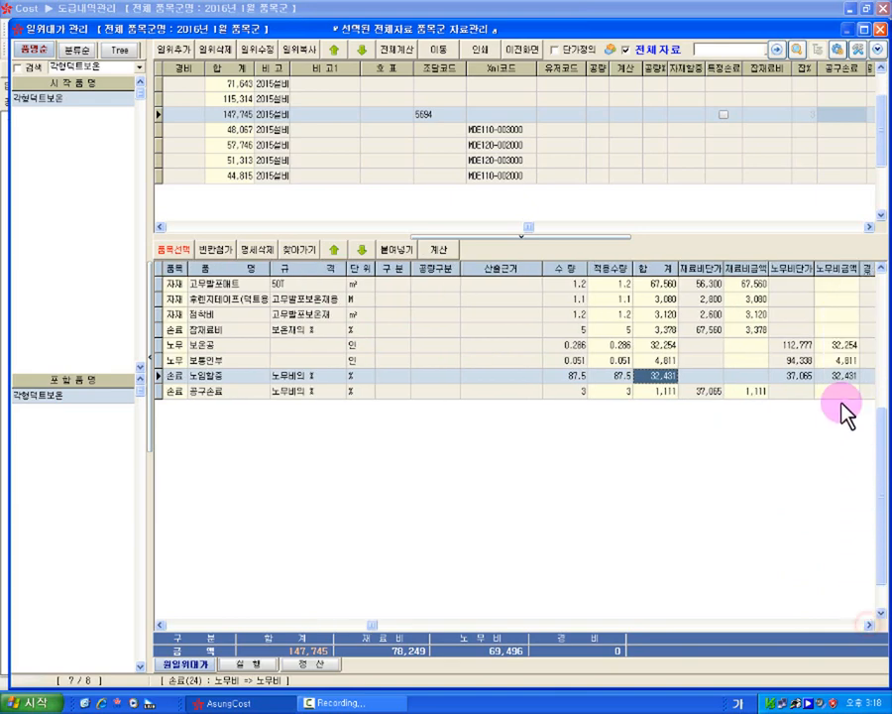
left_click(837, 391)
left_click(821, 377)
key("Left")
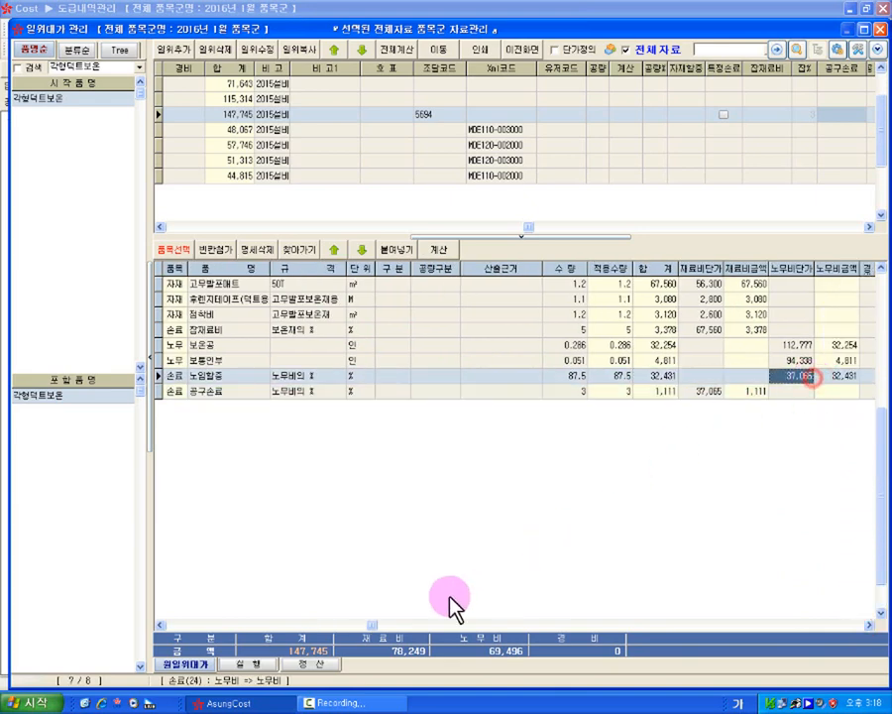
Compare the 조달코드 of the 공구손료 and 노임할증 rows, and enter 손료 code 05 for the 노임할증 row
left_click(298, 625)
left_click(359, 393)
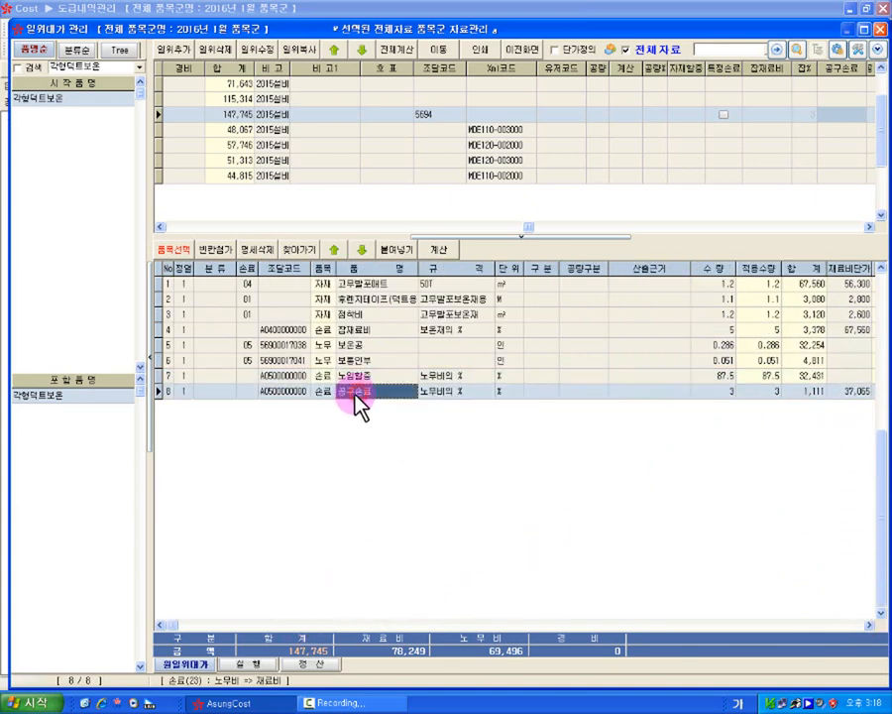
left_click(279, 393)
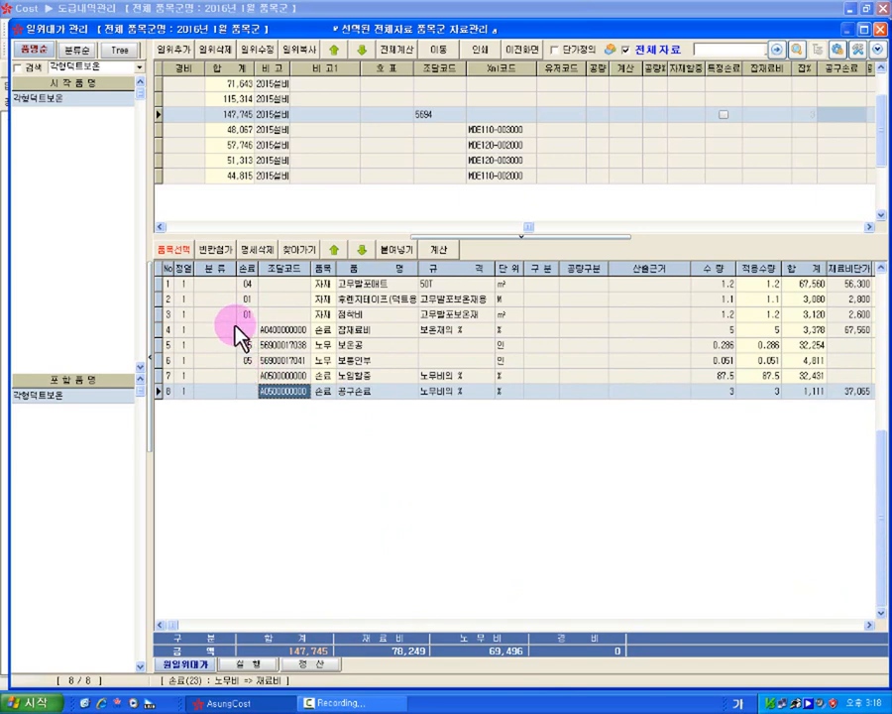
left_click(270, 375)
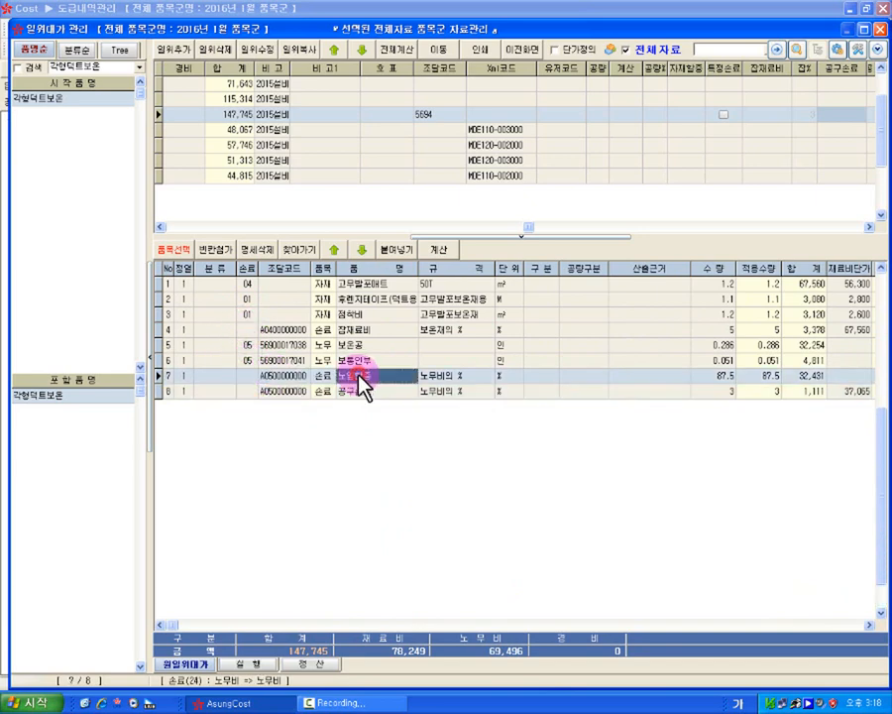
left_click(363, 380)
left_click(288, 378)
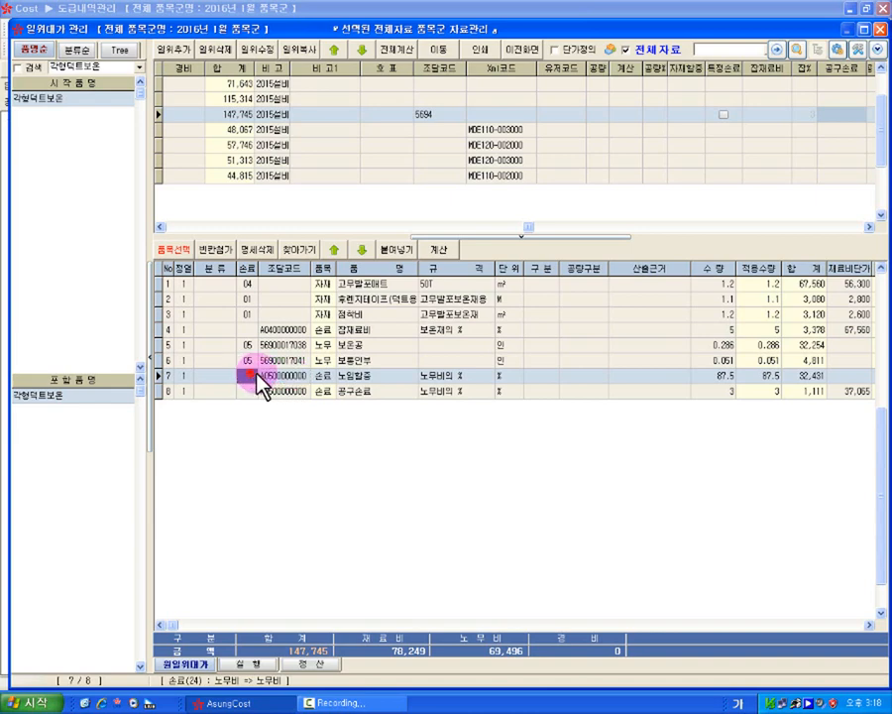
left_click(285, 383)
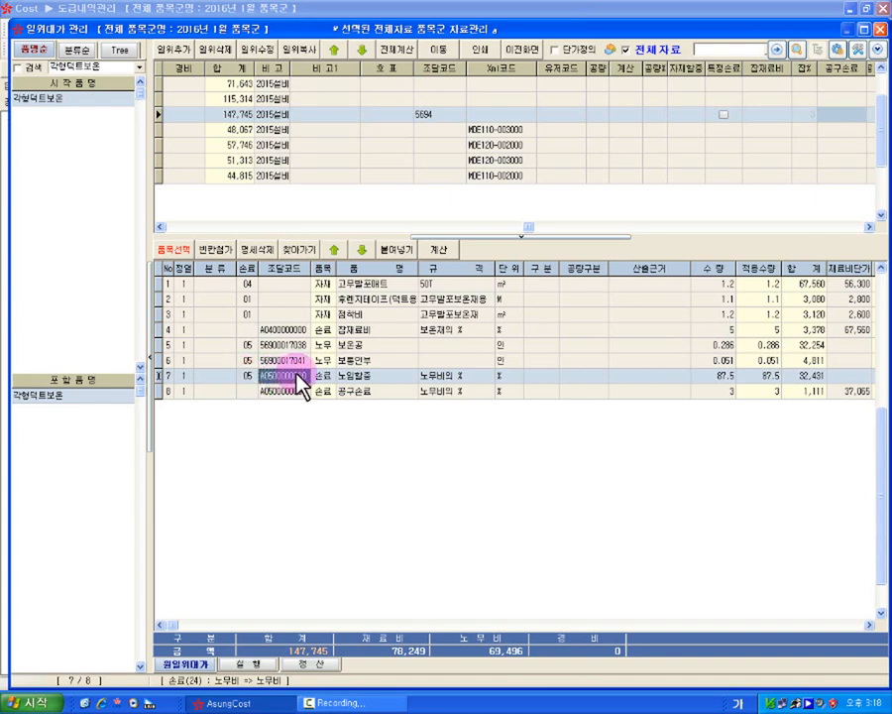
left_click(285, 379)
left_click(248, 376)
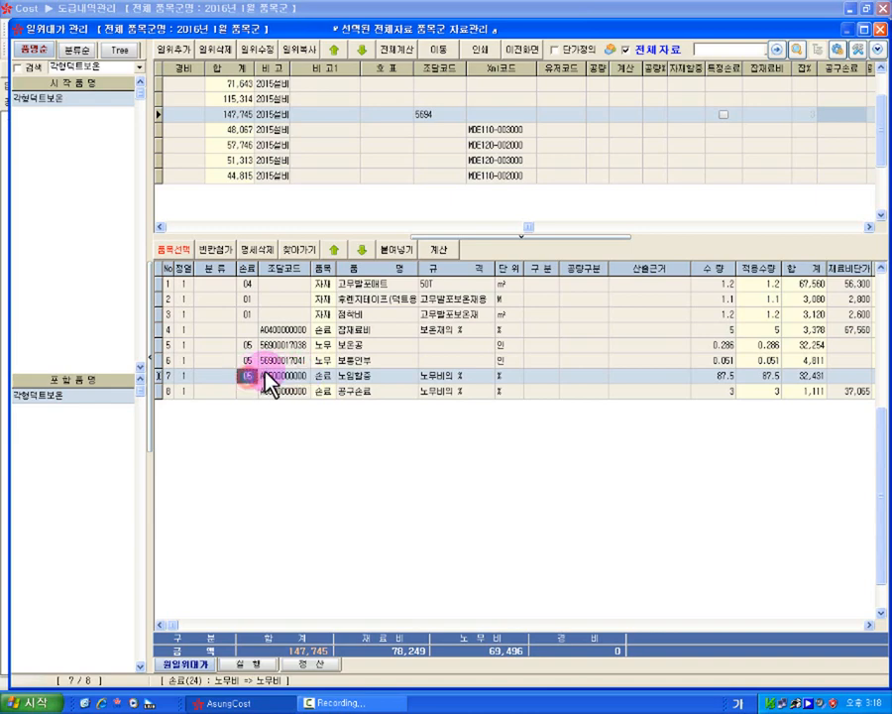
left_click(270, 374)
Clear the 손료 code of the 노임할증 row
left_click(244, 287)
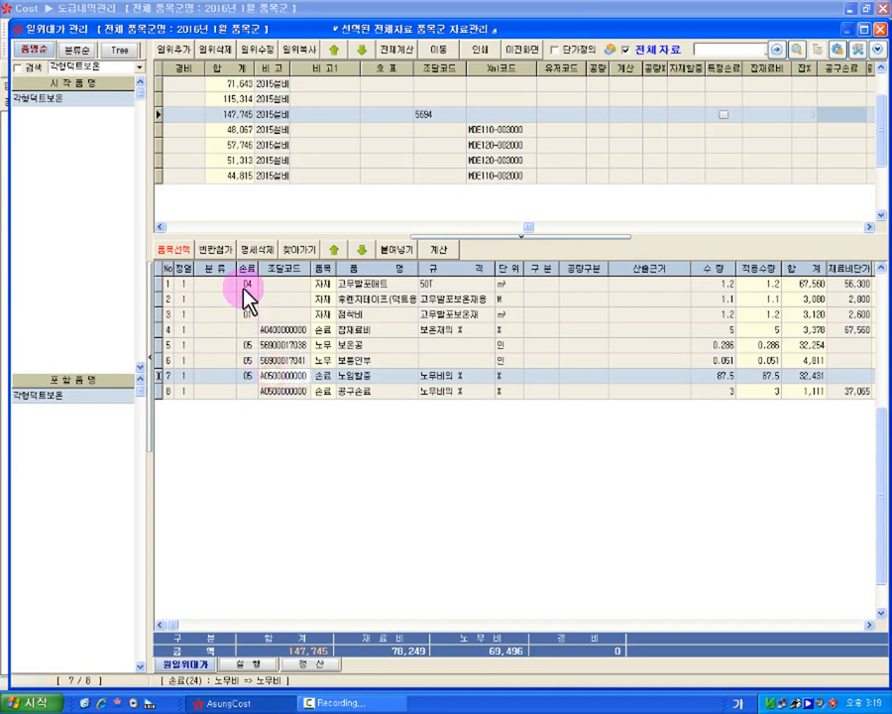
left_click(247, 377)
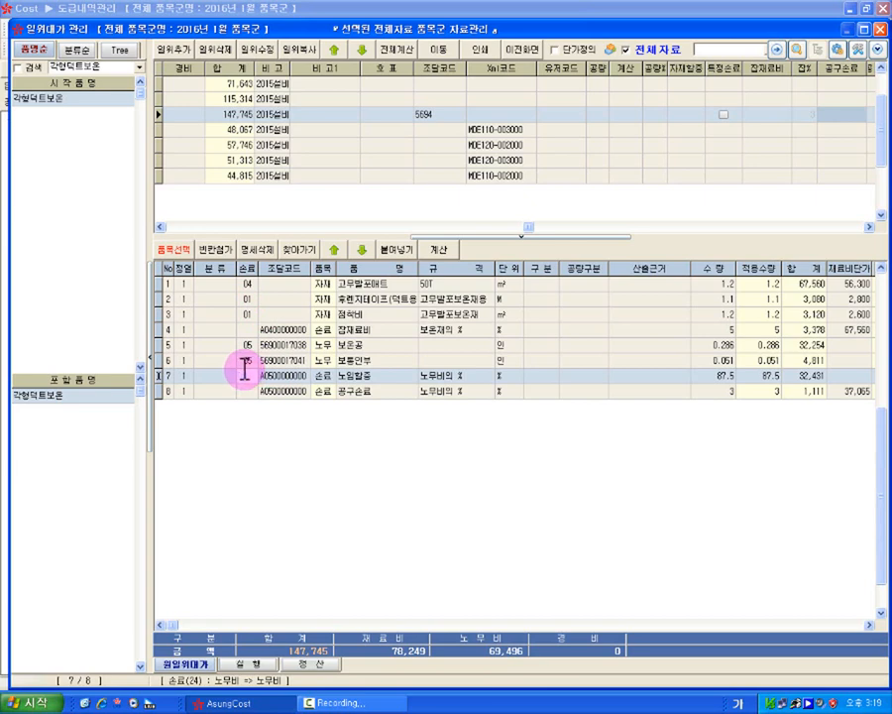
left_click(252, 314)
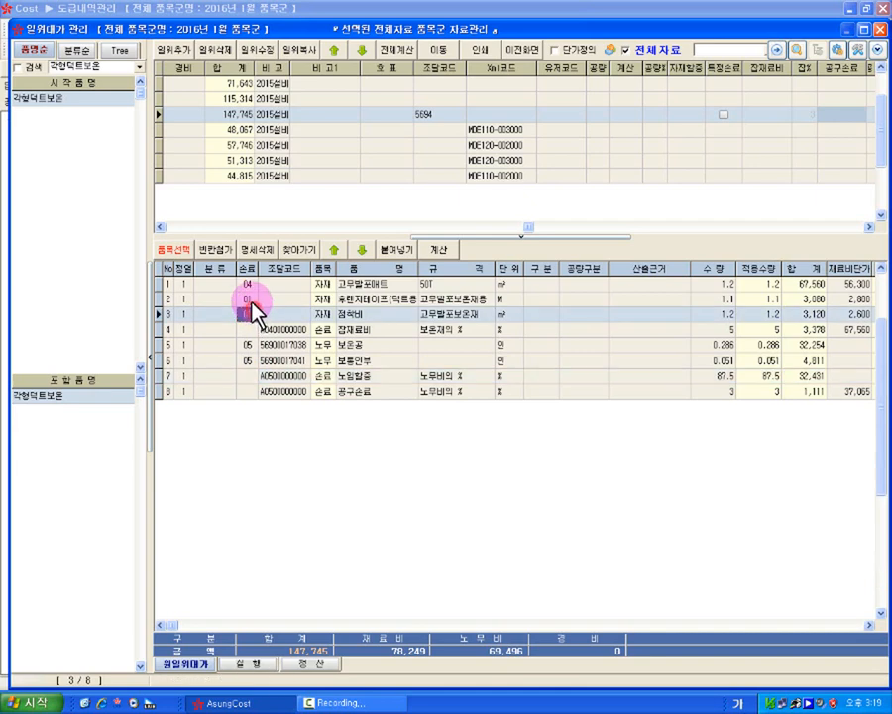
Set the 손료 code of the 노임할증 row to 06, distinct from the codes of the material and labour rows
left_click(242, 378)
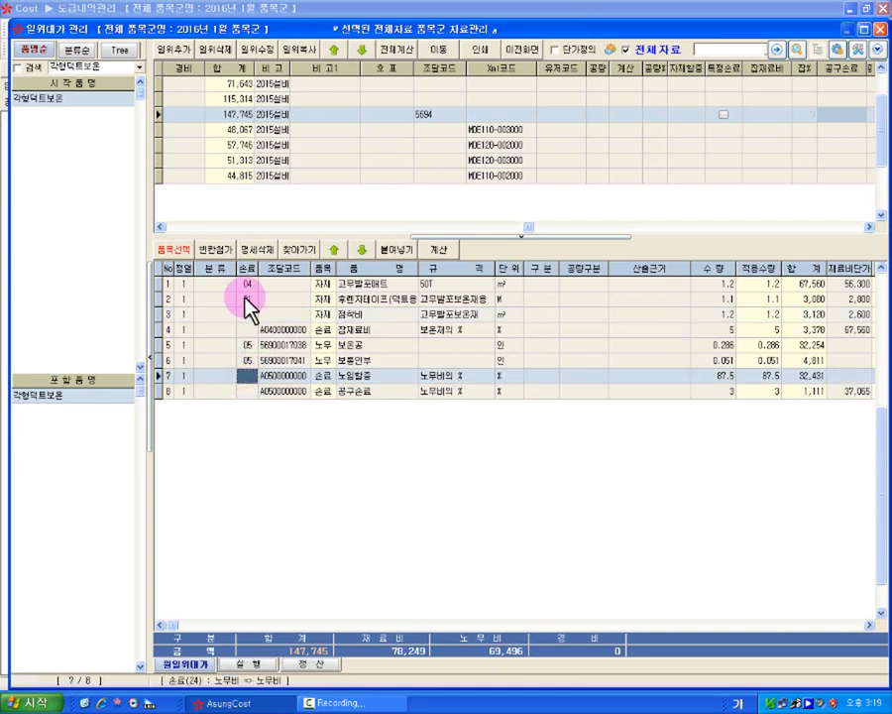
left_click(248, 285)
left_click(243, 346)
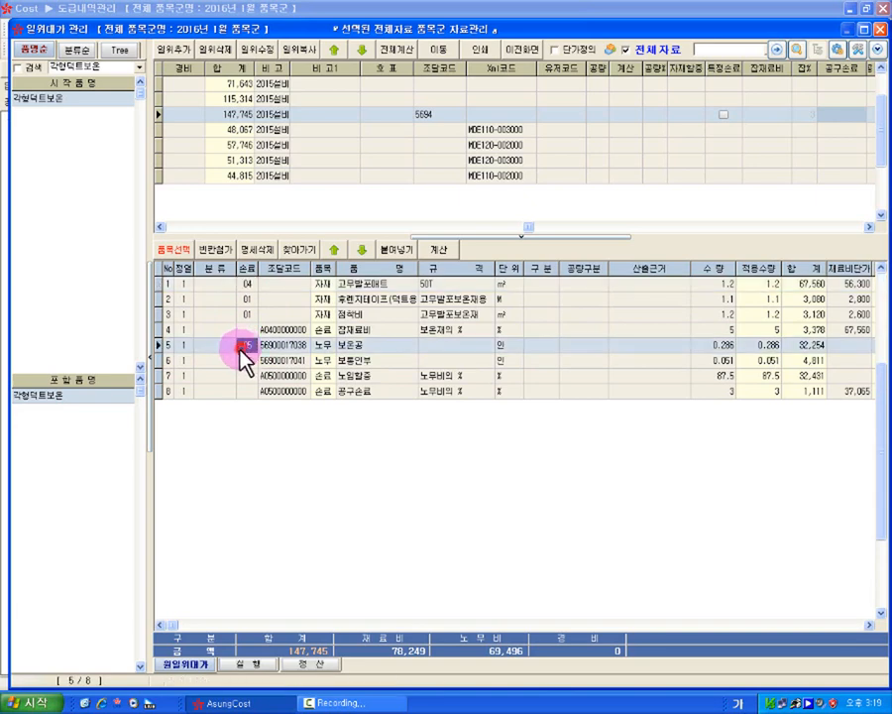
left_click(243, 373)
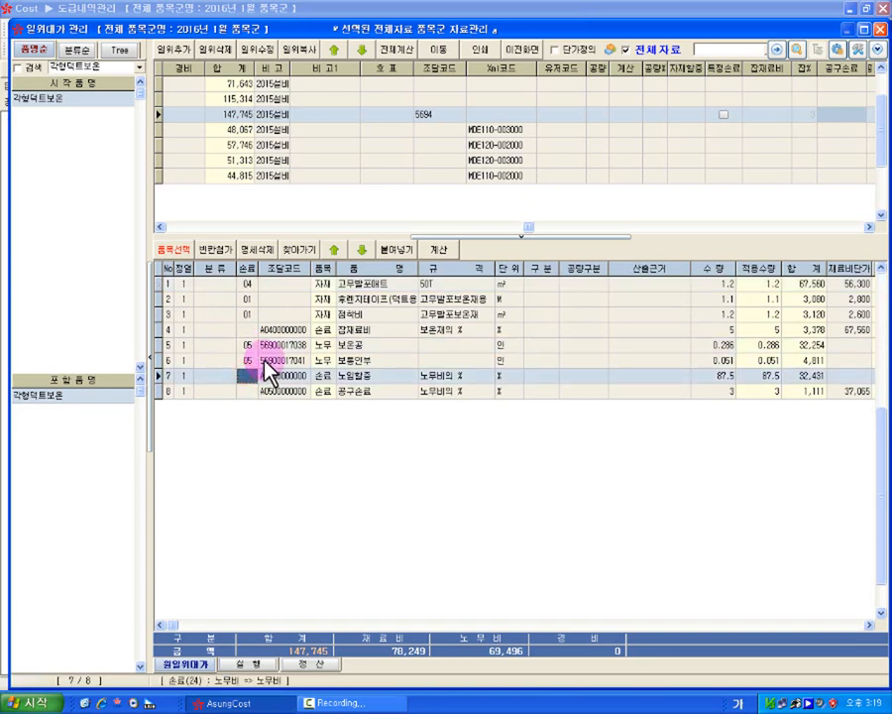
type("06")
key("Return")
Set the 조달코드 of the 공구손료 row to A0506 so it covers 손료 codes 05 and 06
left_click(278, 376)
left_click(275, 391)
left_click(269, 394)
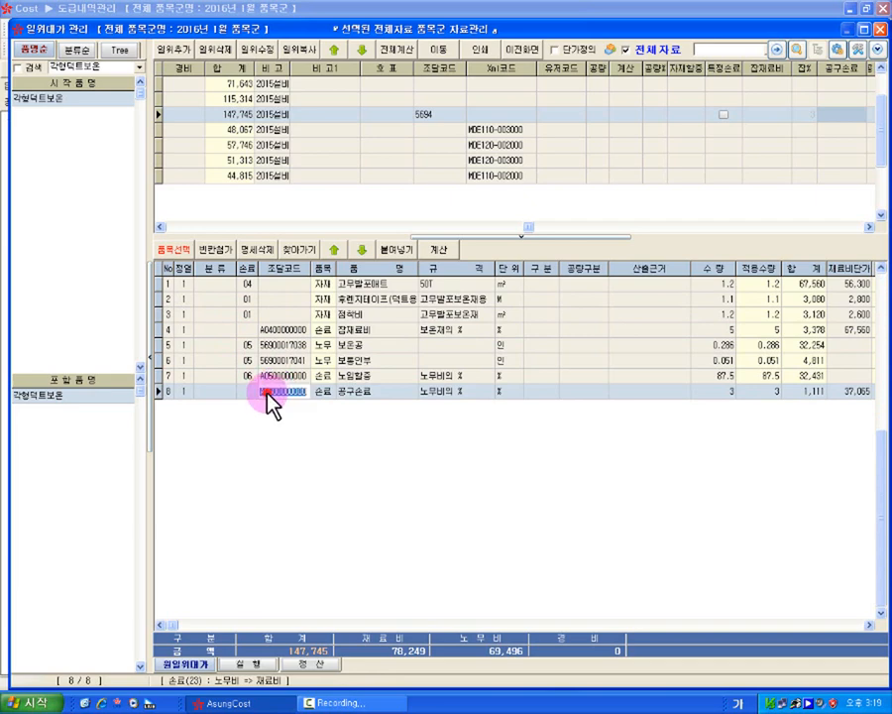
left_click_drag(273, 393, 308, 393)
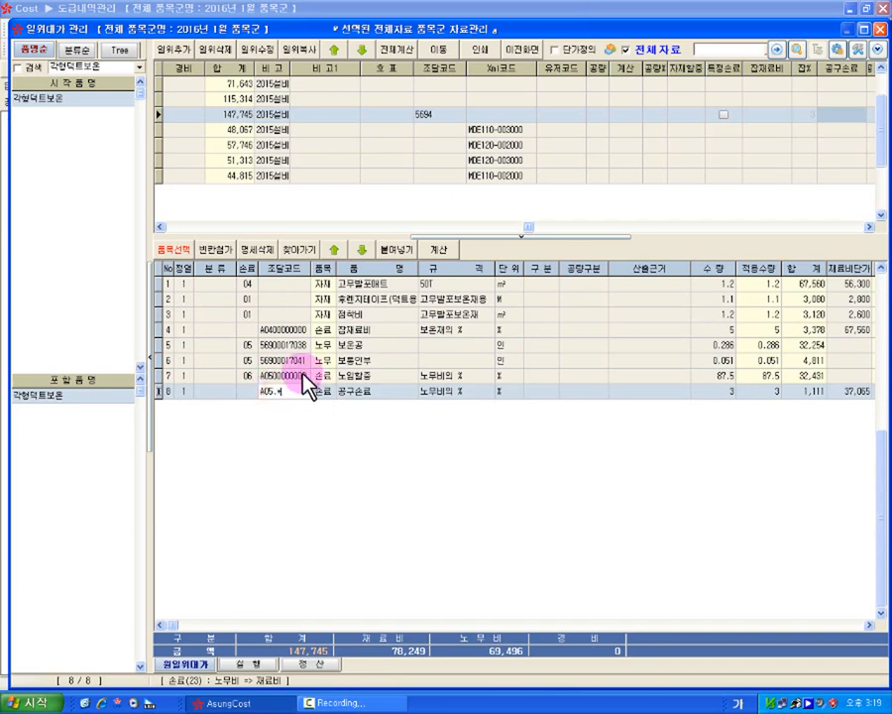
type("06")
key("Return")
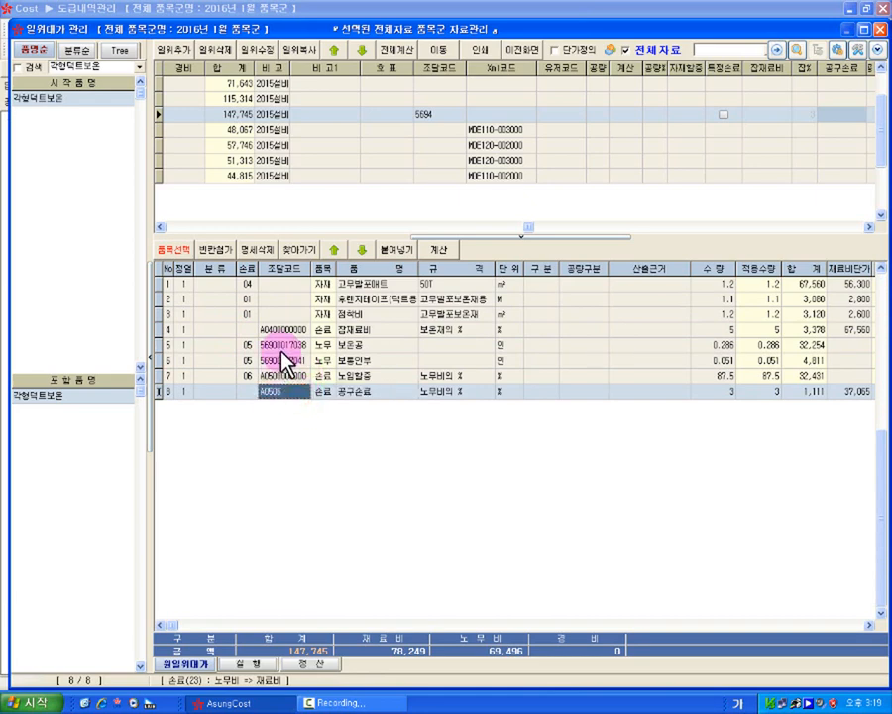
Recalculate the breakdown and check the 공구손료 row's 재료비단가 and 재료비금액
left_click(281, 361)
left_click(281, 377)
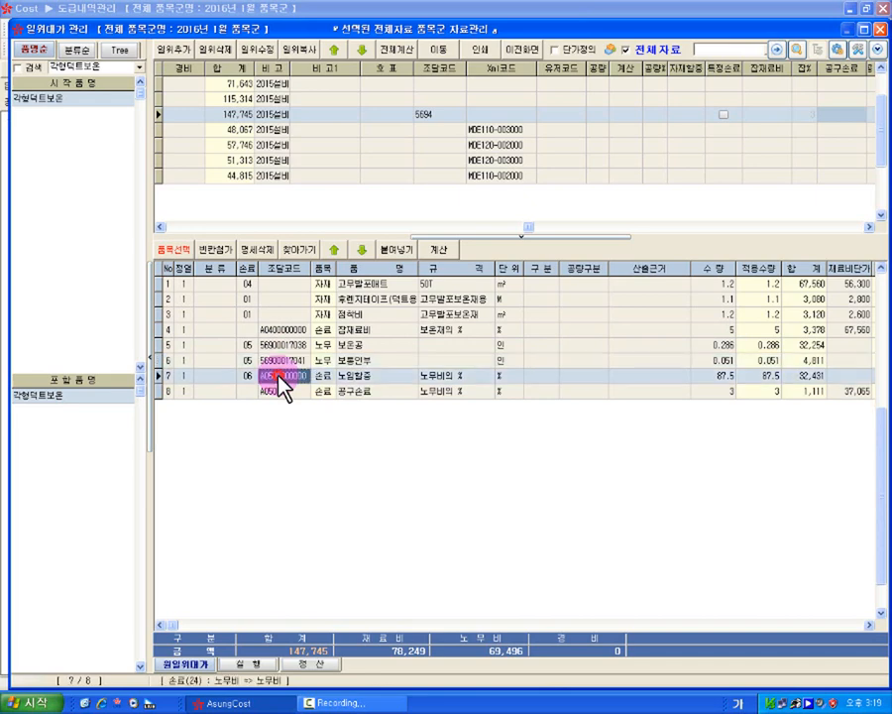
left_click(279, 392)
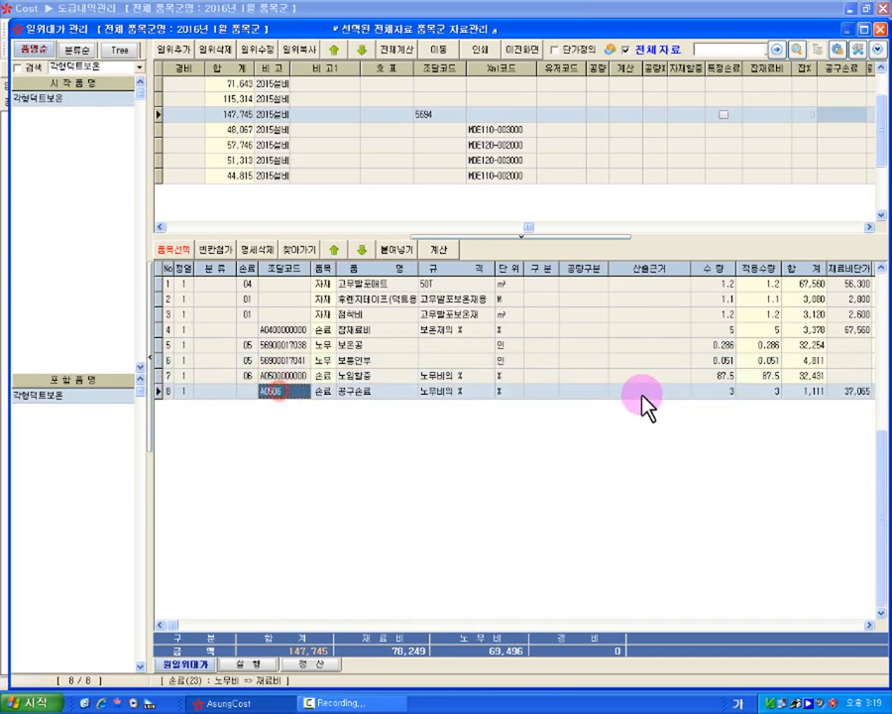
left_click(702, 392)
left_click(458, 251)
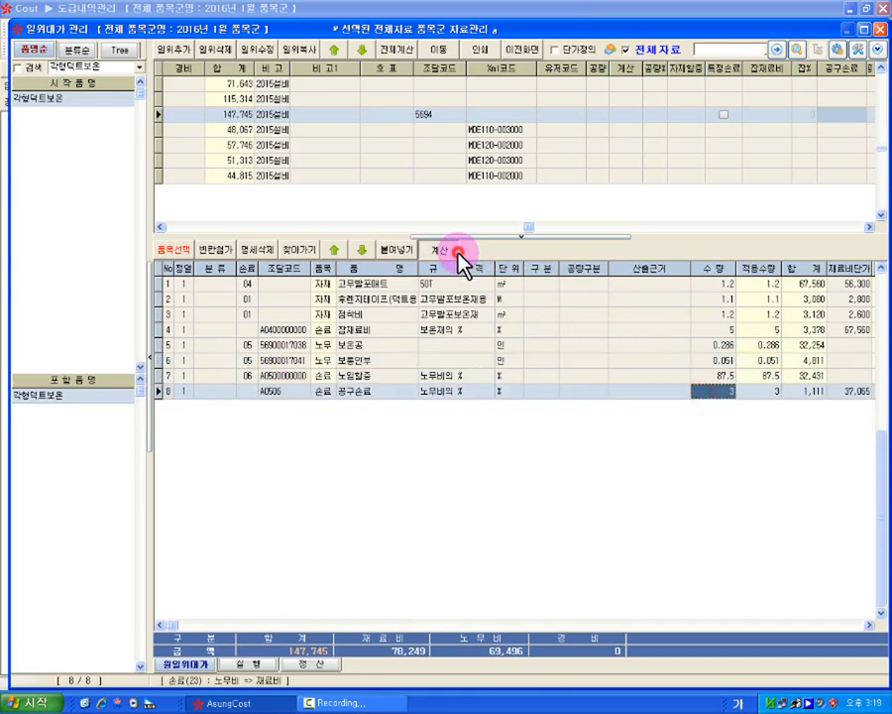
left_click(845, 392)
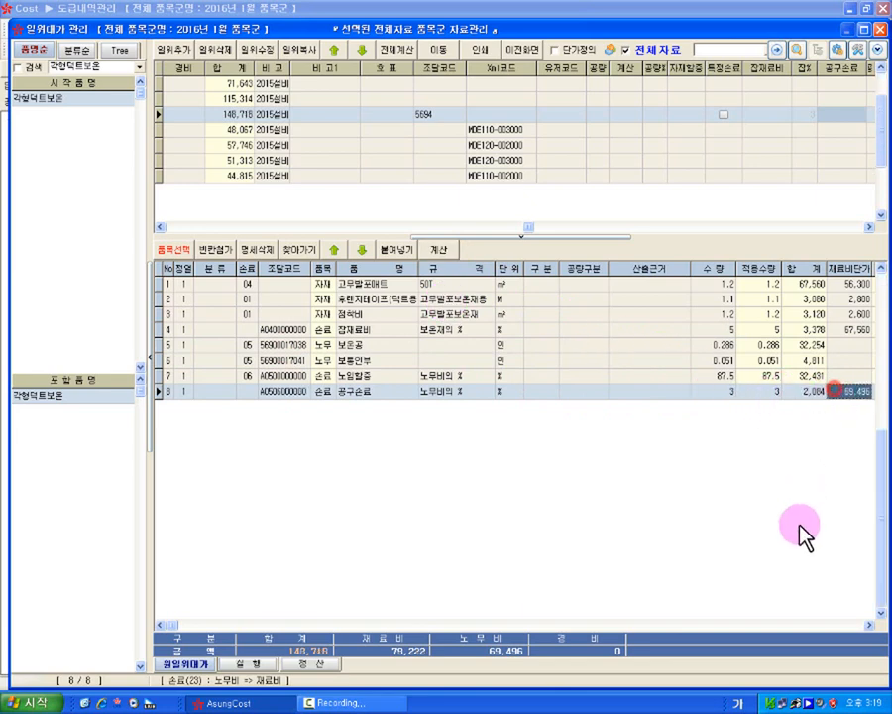
left_click(865, 625)
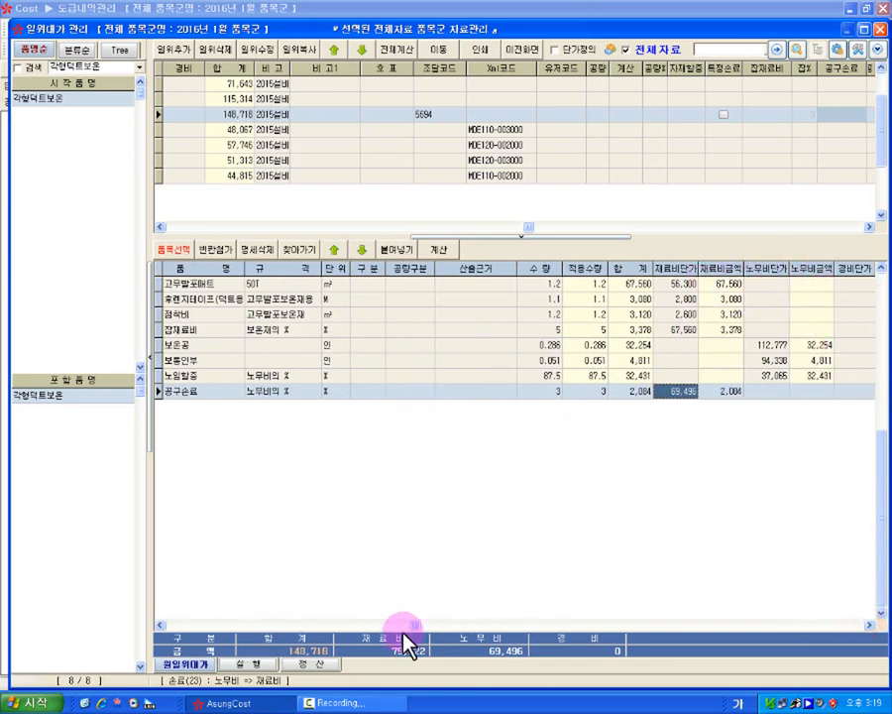
Turn on 특정손료 for the 50mm(야간) item, recalculate its breakdown and examine the 잡재료비 row
left_click(365, 626)
left_click(369, 377)
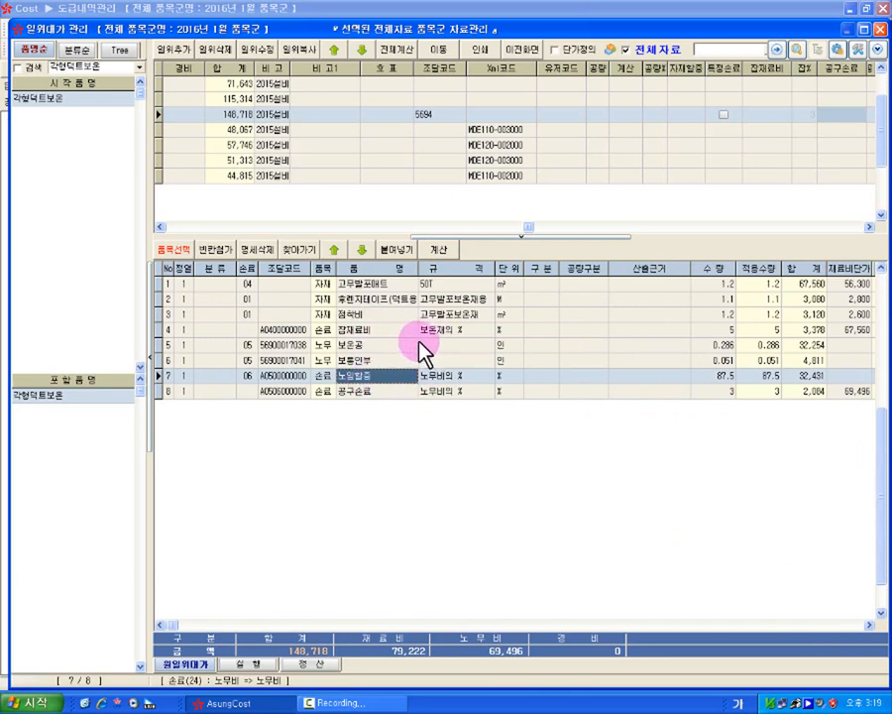
left_click(726, 115)
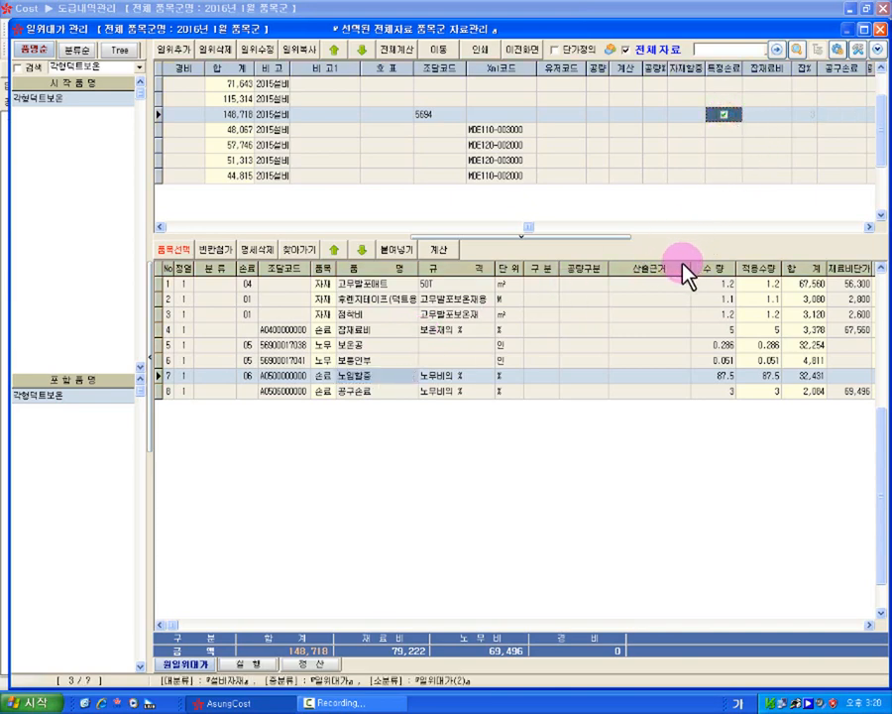
left_click(407, 331)
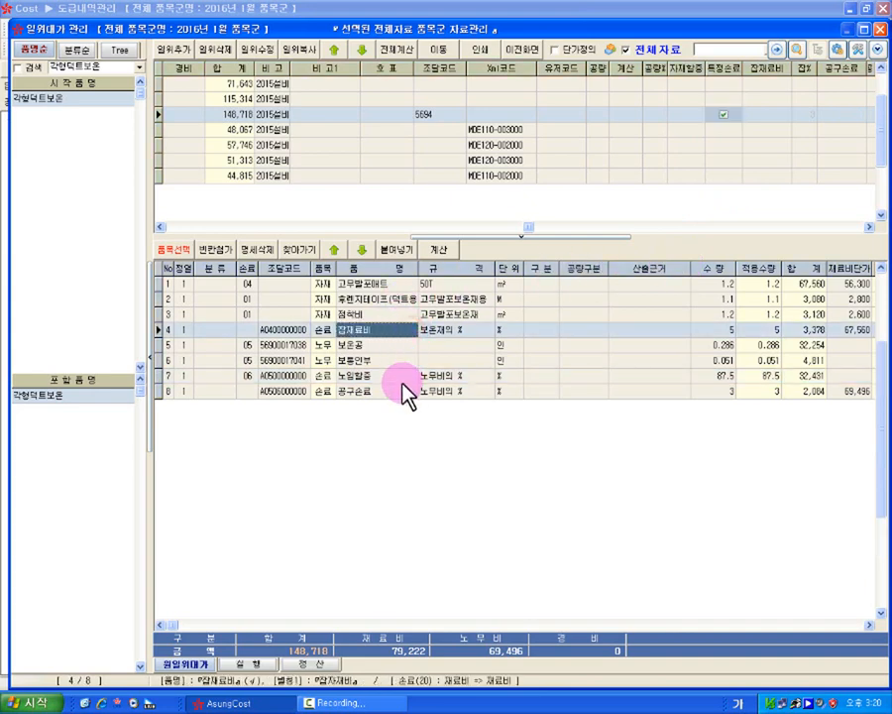
left_click(403, 389)
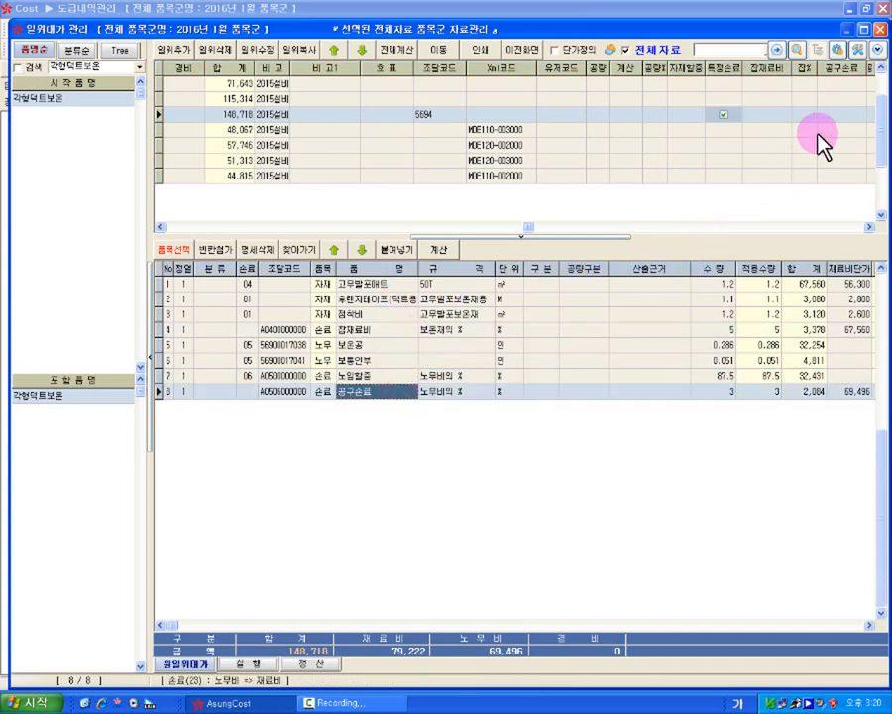
left_click(449, 259)
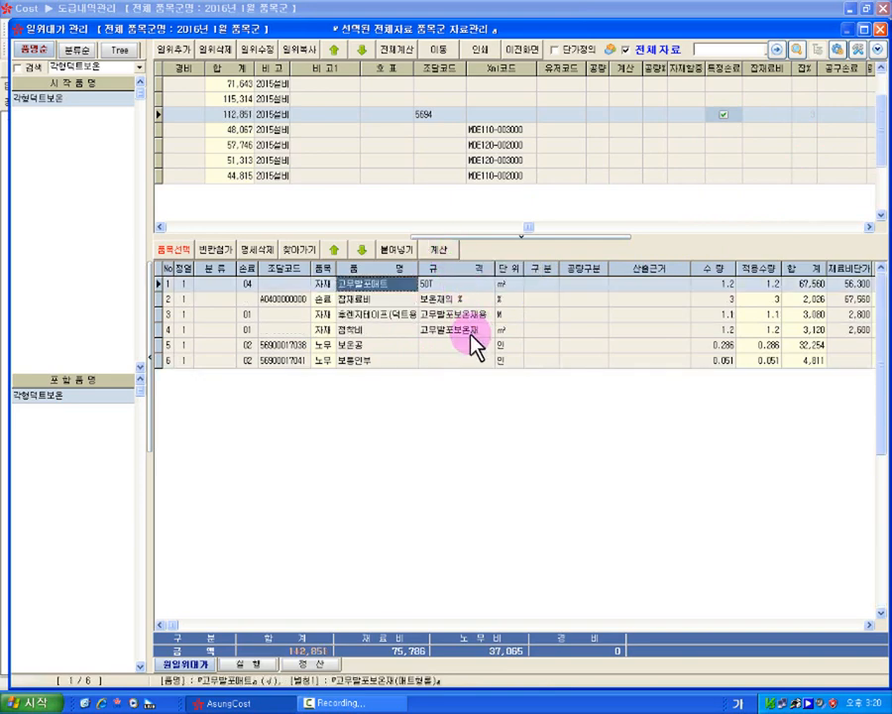
left_click(401, 300)
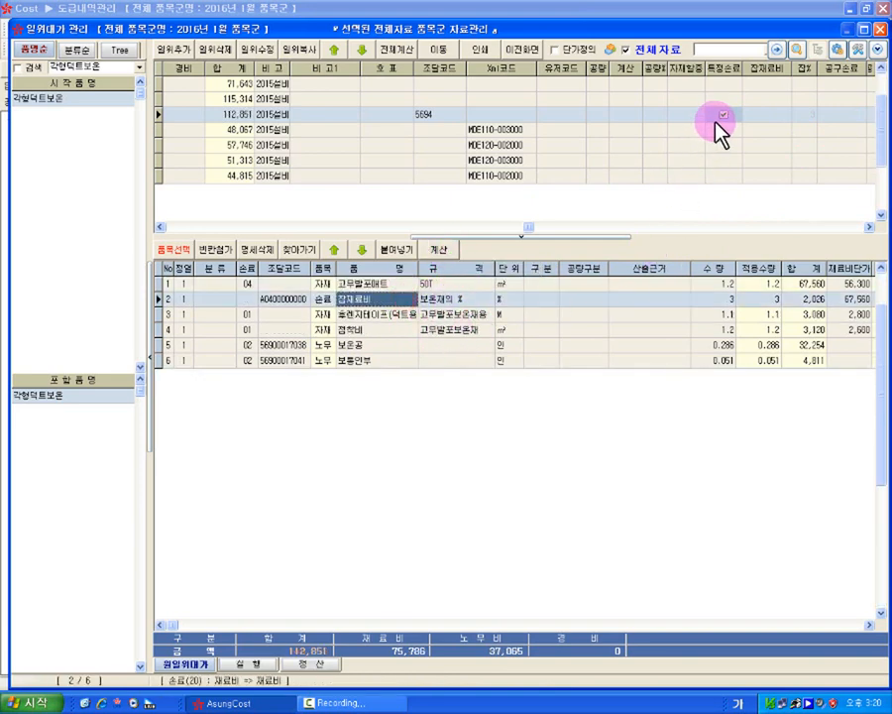
left_click(446, 296)
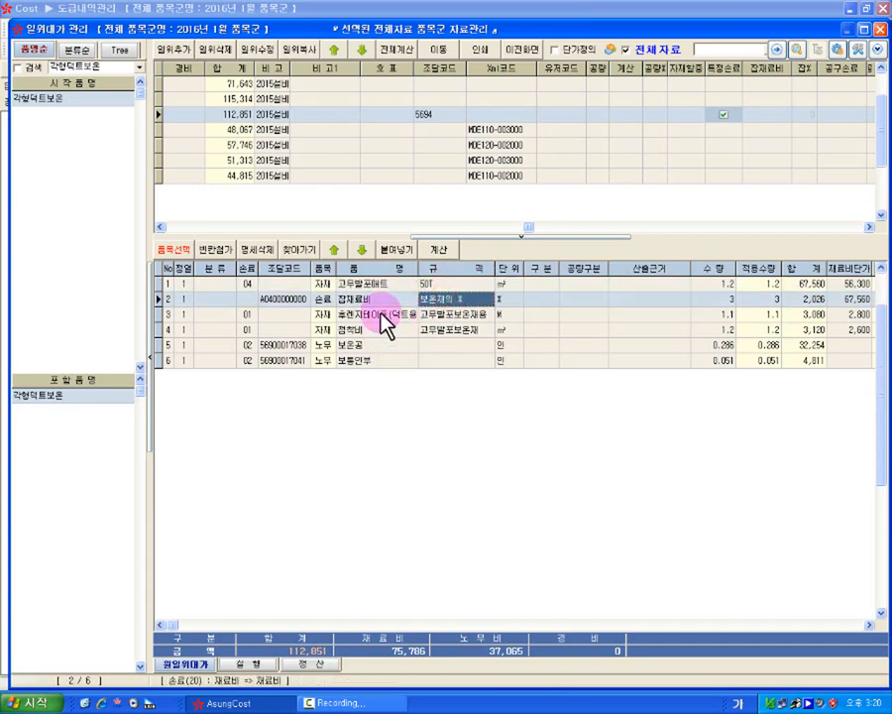
Set the night item's 공구손료 option to 노무 with 특정손료 on and recalculate the breakdown
left_click(724, 115)
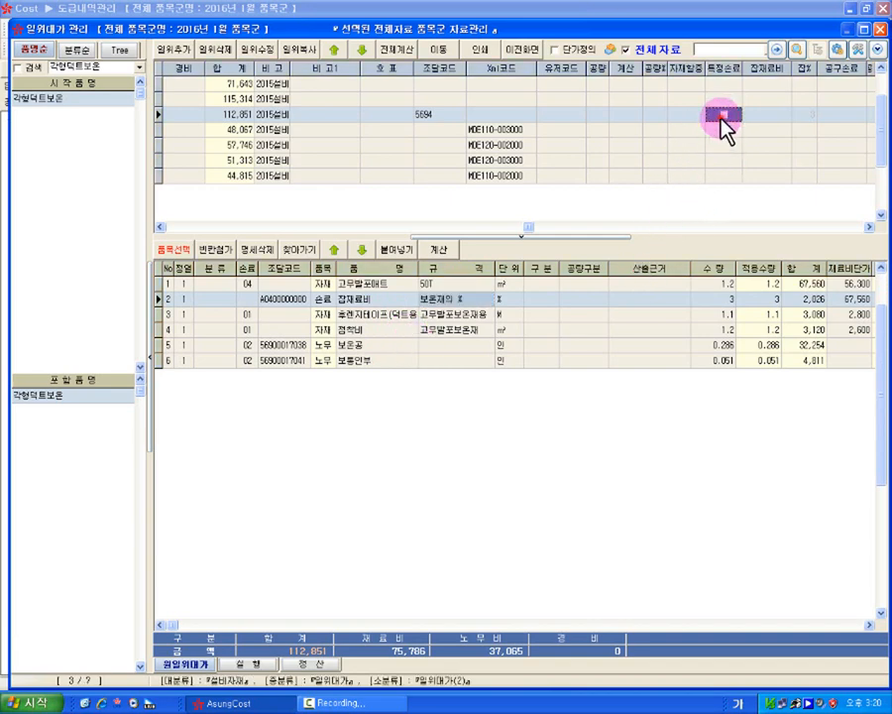
left_click(769, 117)
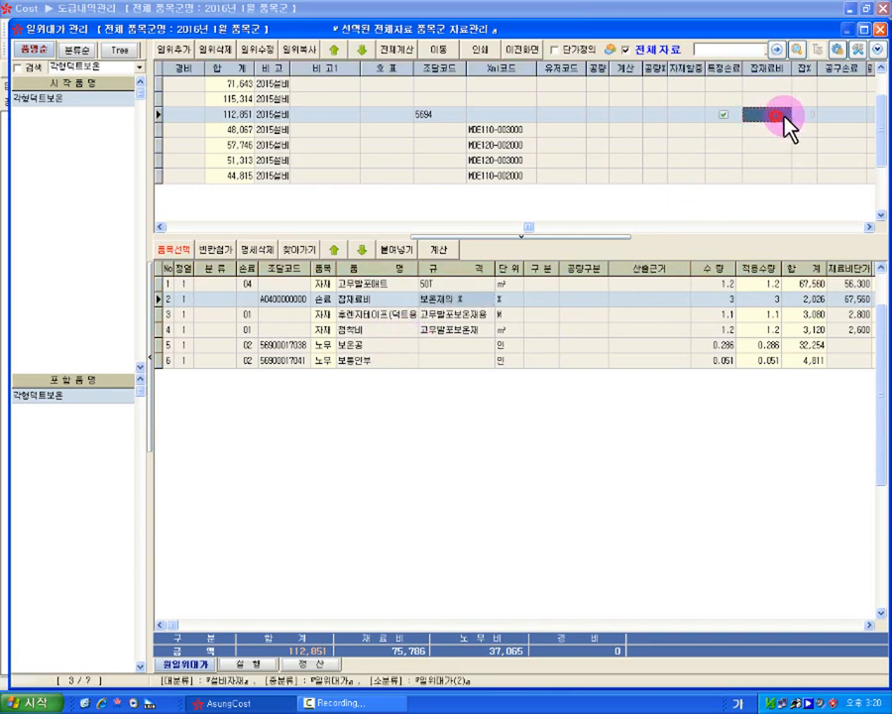
left_click(844, 115)
left_click(860, 116)
left_click(851, 142)
left_click(859, 116)
left_click(853, 143)
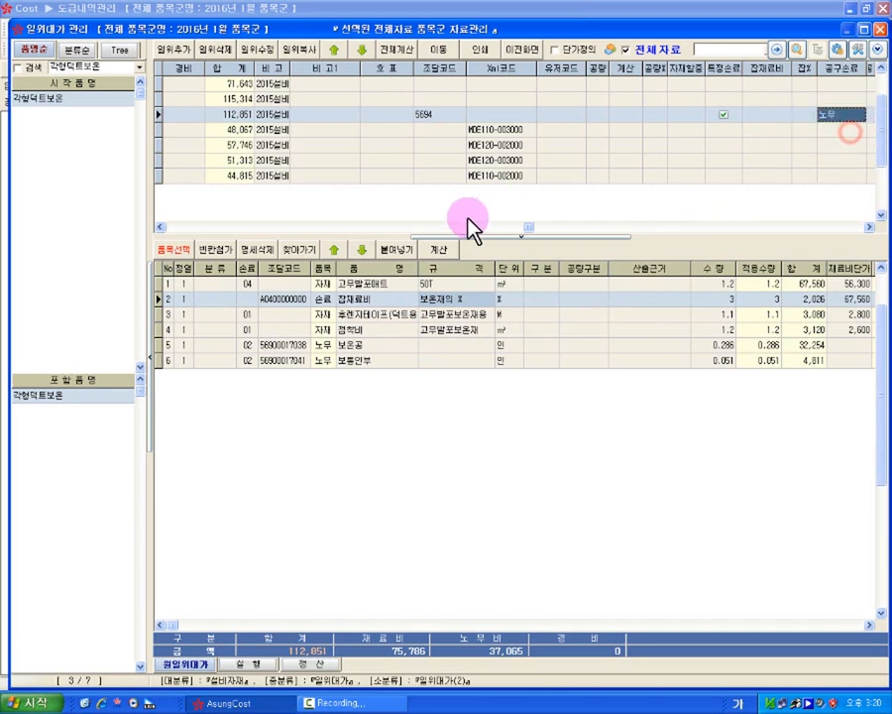
left_click(454, 255)
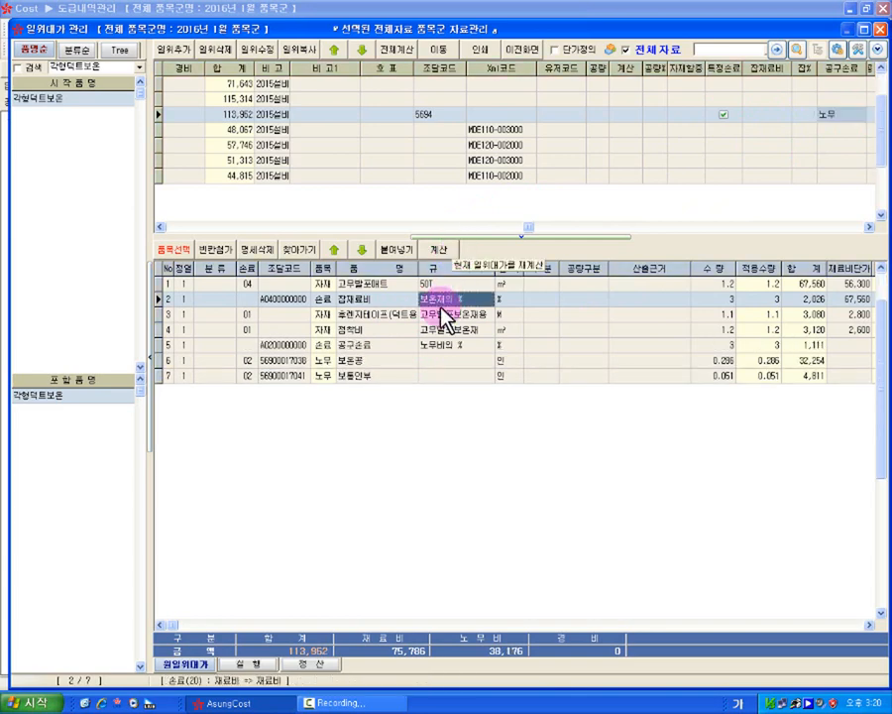
Move the 공구손료 row down below the 보온공 and 보통인부 labour rows
left_click(407, 362)
left_click(362, 249)
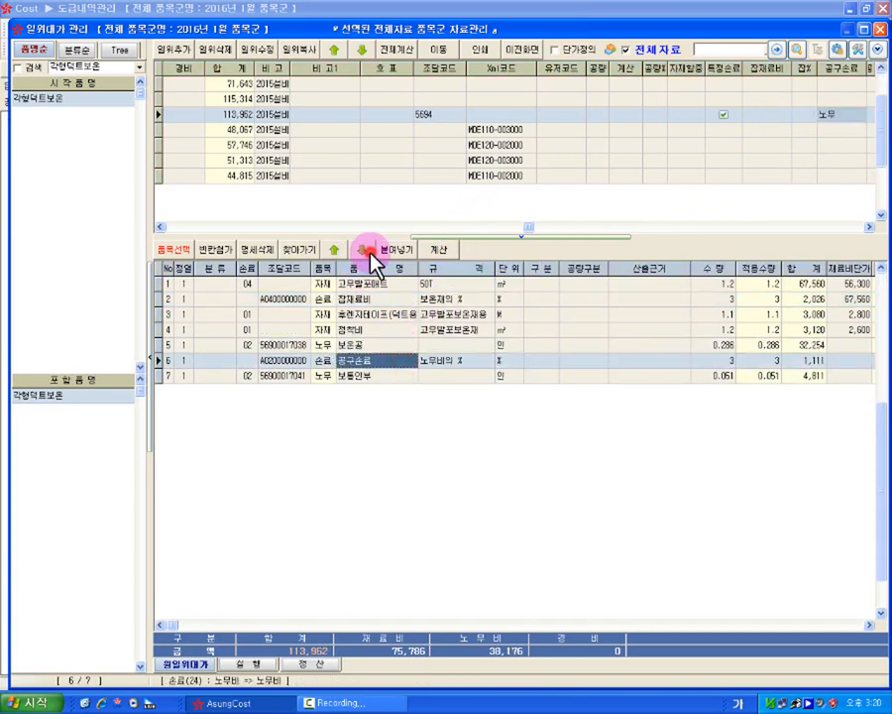
left_click(361, 249)
left_click(443, 359)
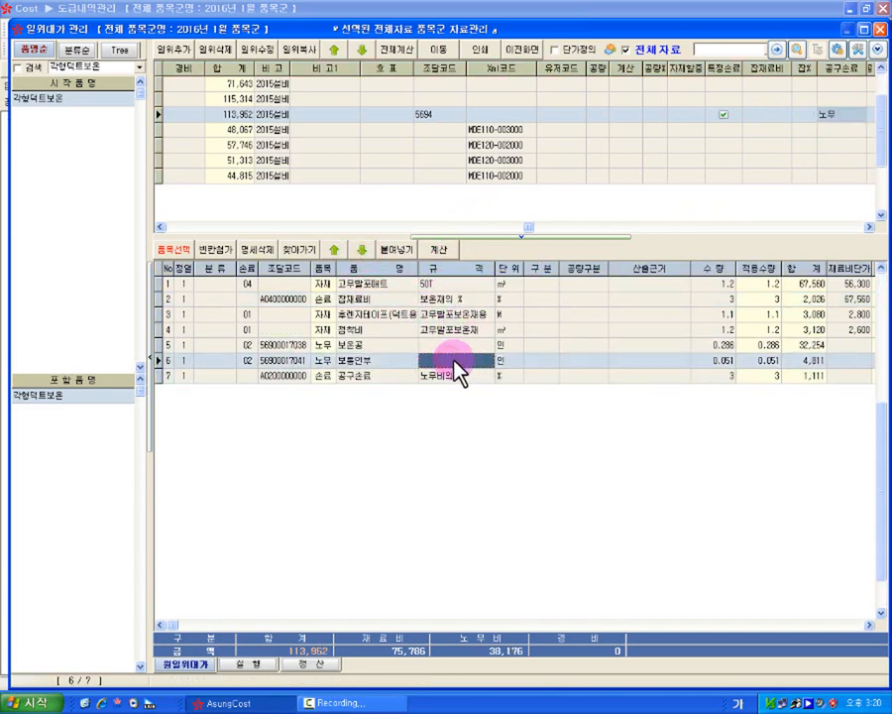
left_click(471, 345)
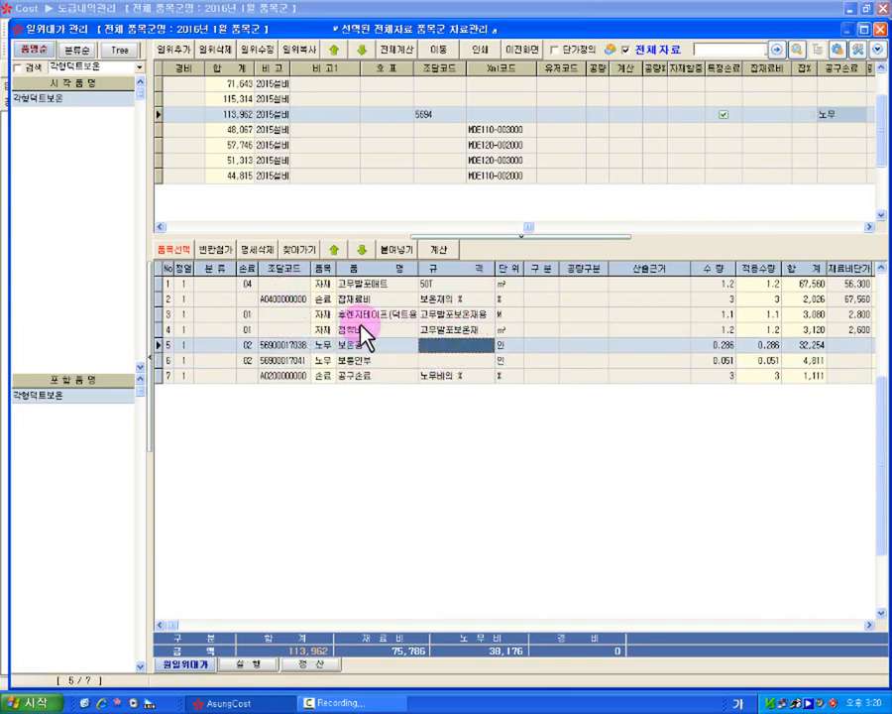
Turn off 특정손료 for the night item, clear its 공구손료 option and recalculate the breakdown
left_click(724, 115)
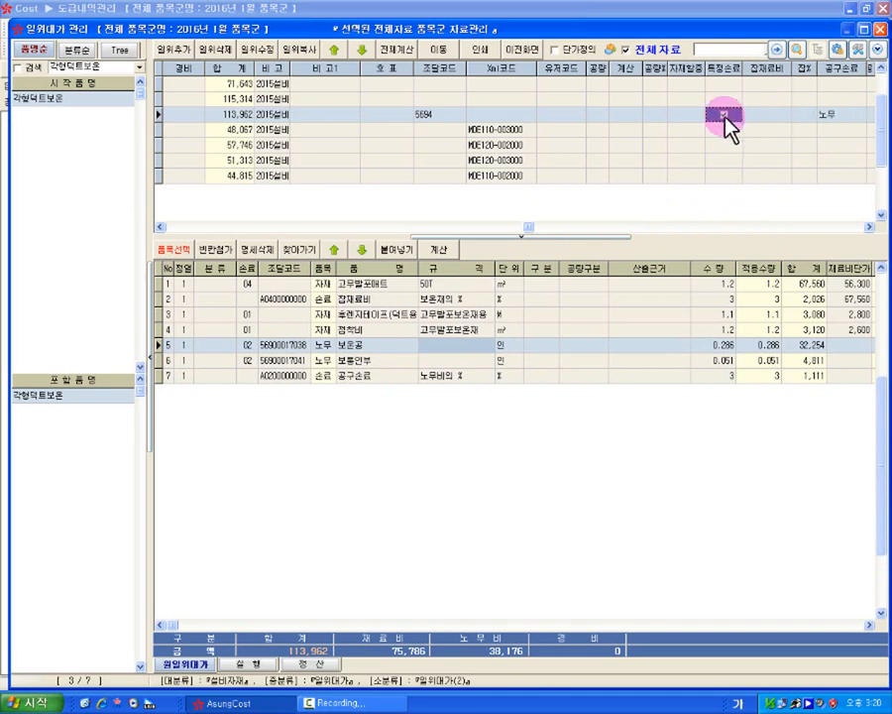
left_click(837, 117)
left_click(850, 113)
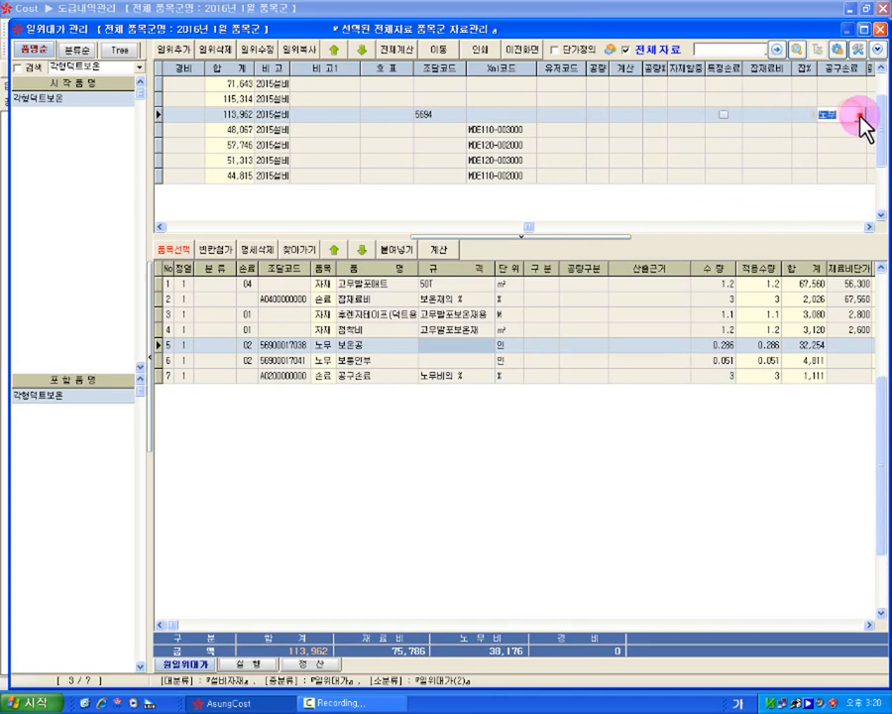
left_click(860, 115)
left_click(851, 129)
left_click(869, 226)
left_click(869, 226)
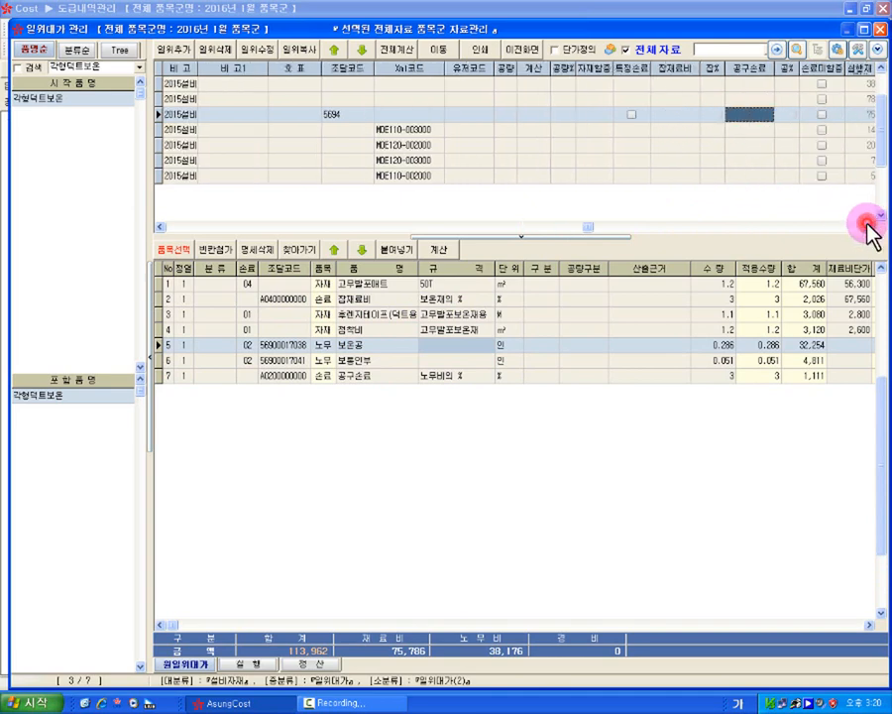
left_click(442, 252)
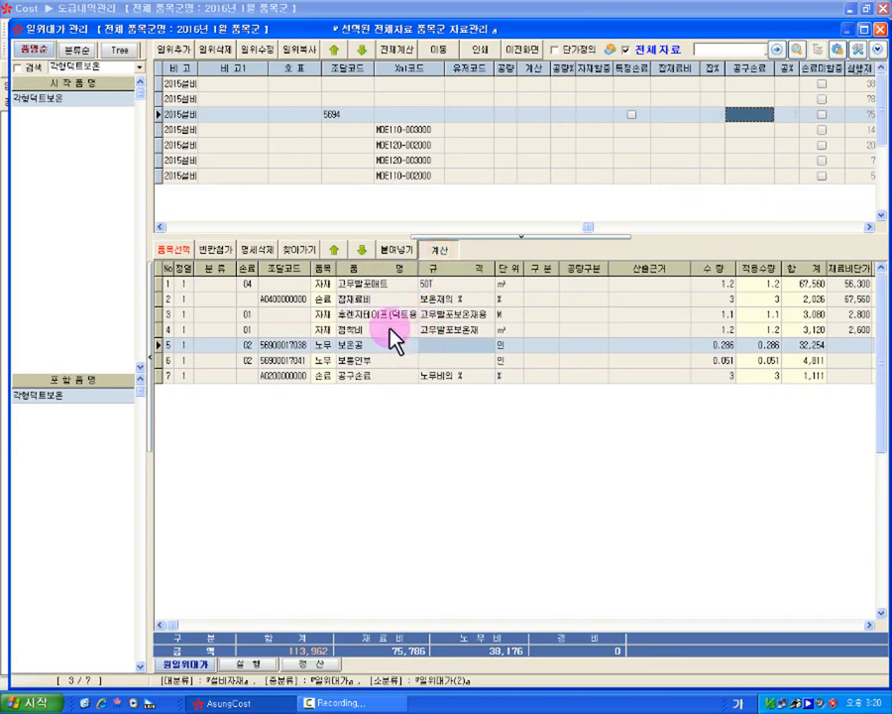
left_click(374, 300)
left_click(372, 378)
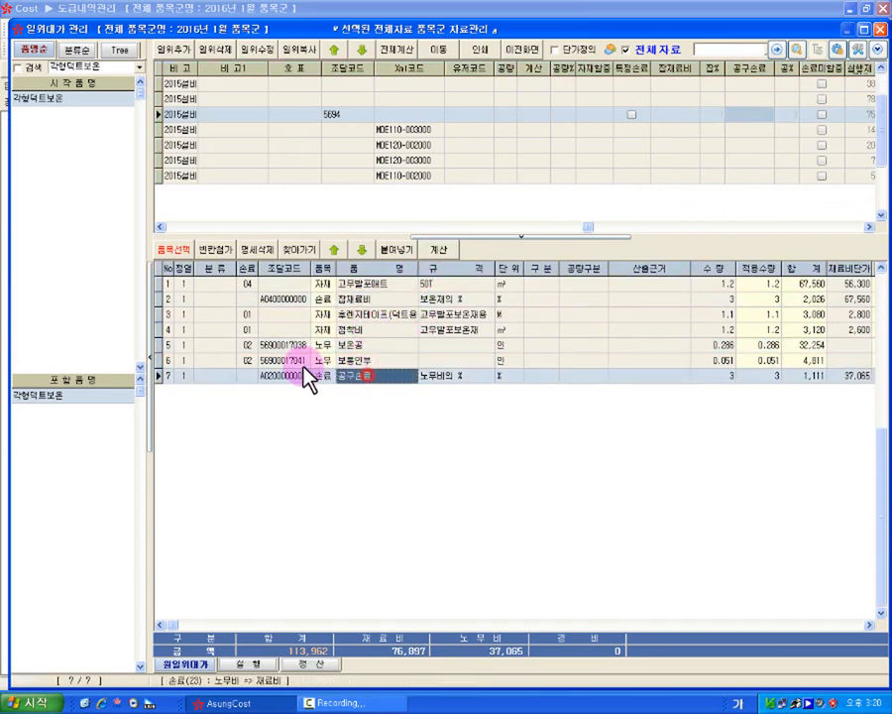
Search the item data for 할증 and add 노임할증 (노무비의 %) with quantity 87 to the breakdown
left_click(171, 248)
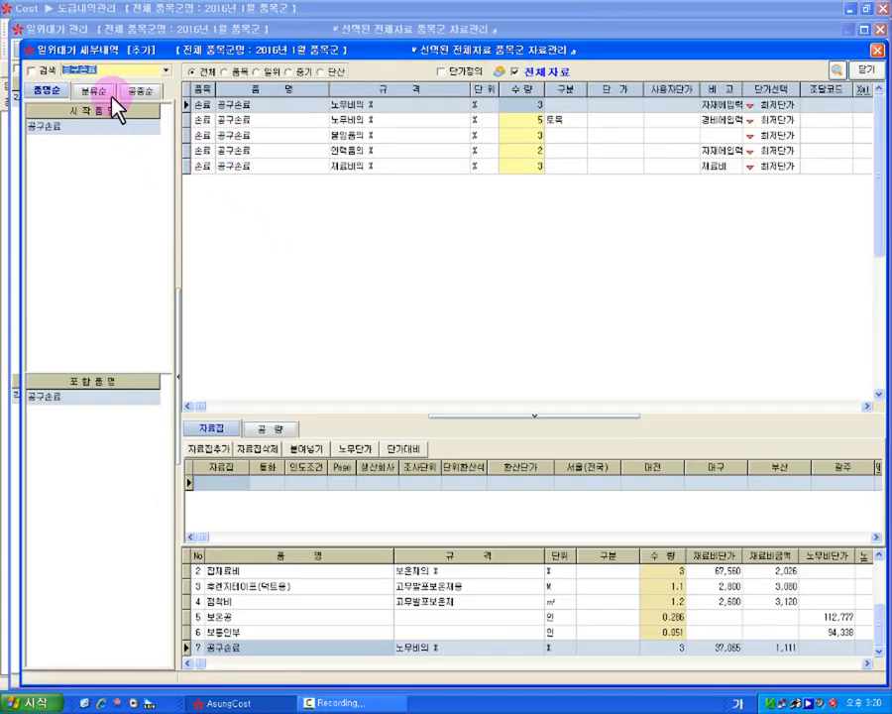
type("노임")
key("Return")
left_click(104, 395)
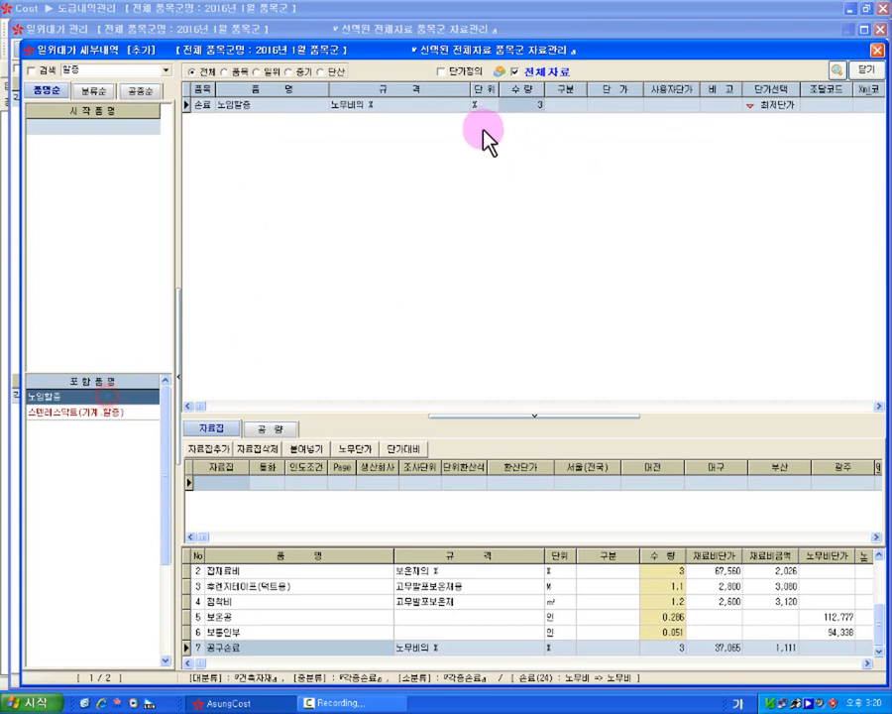
type("87")
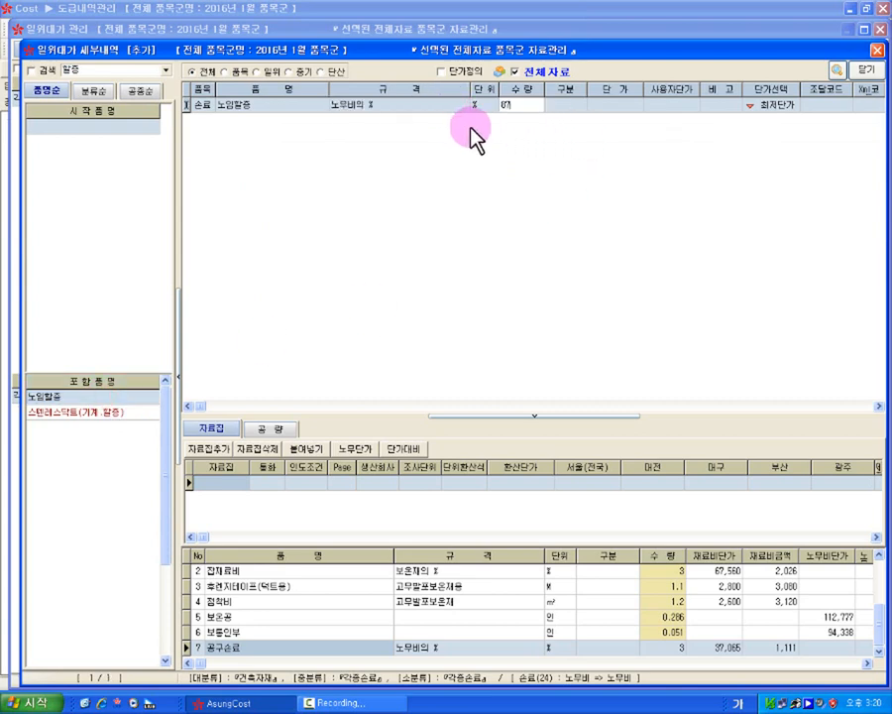
key("Return")
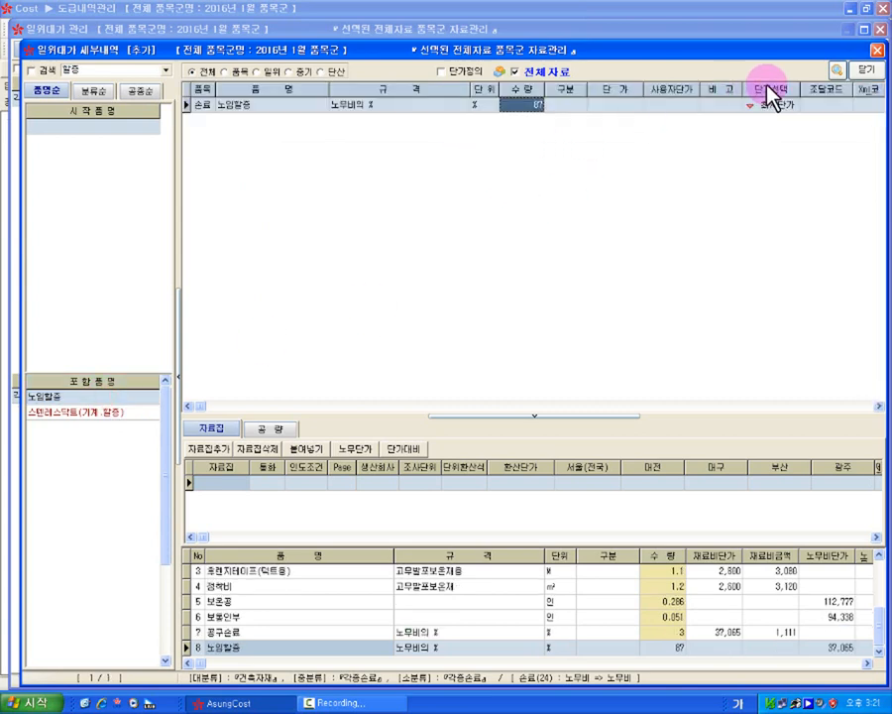
left_click(867, 71)
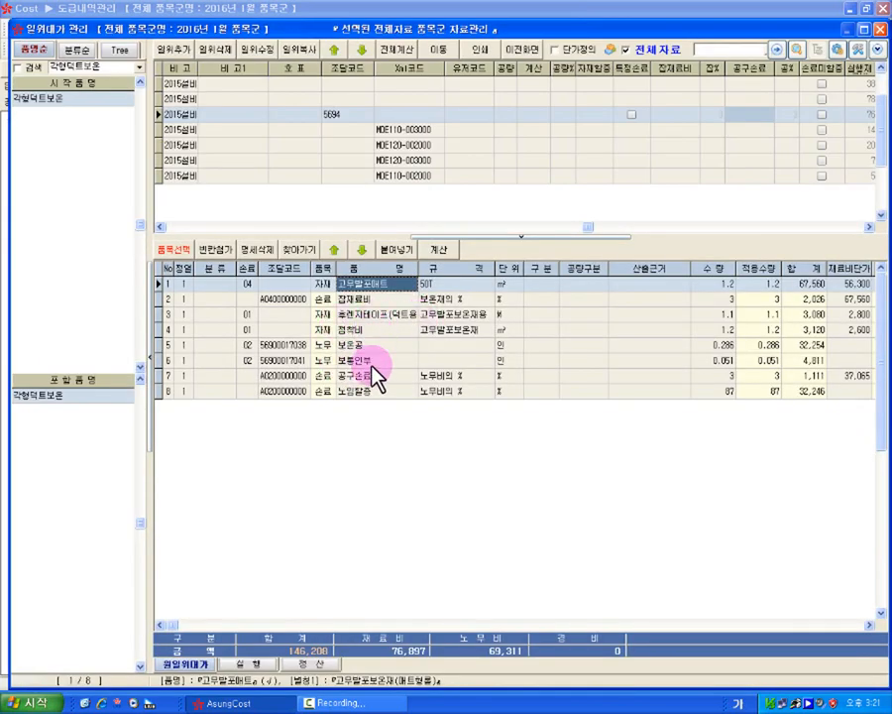
Check the 노임할증 row's 조달코드 against the labour rows' 손료 codes, move it above 공구손료 and recalculate
left_click(363, 395)
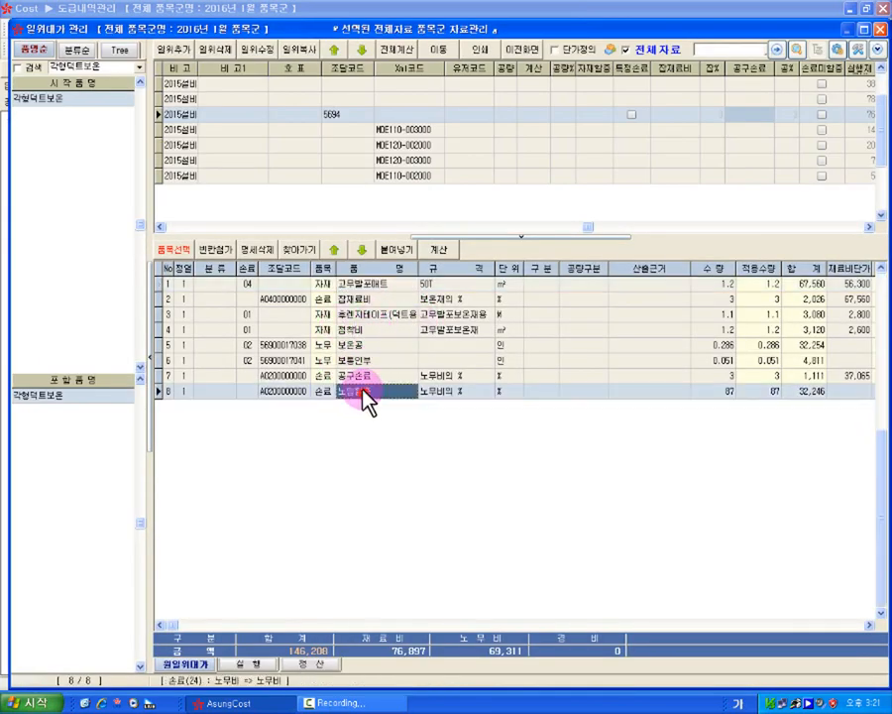
left_click(283, 392)
left_click(249, 345)
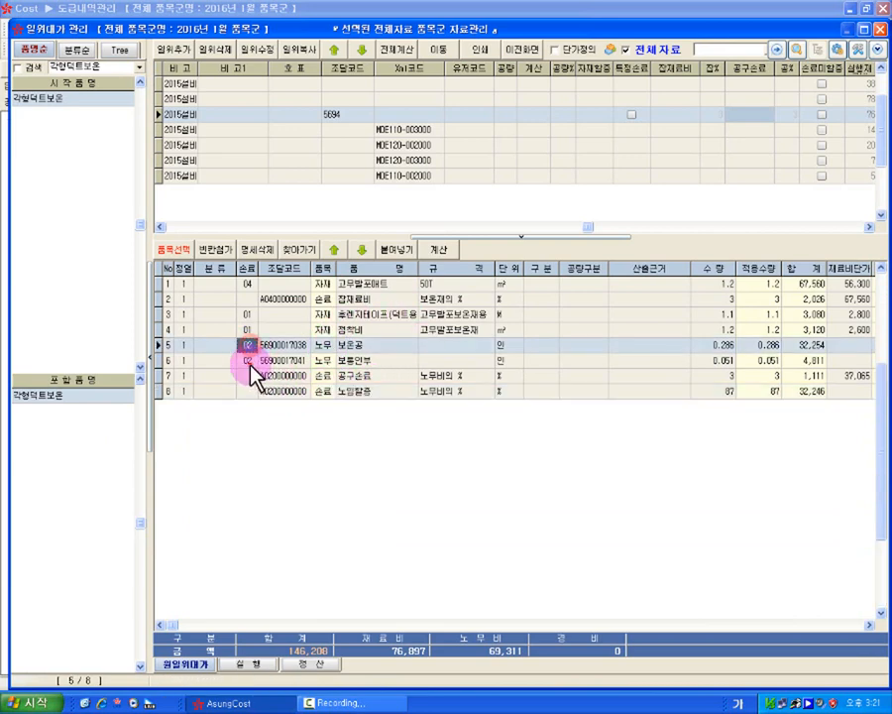
left_click(250, 362)
left_click(271, 389)
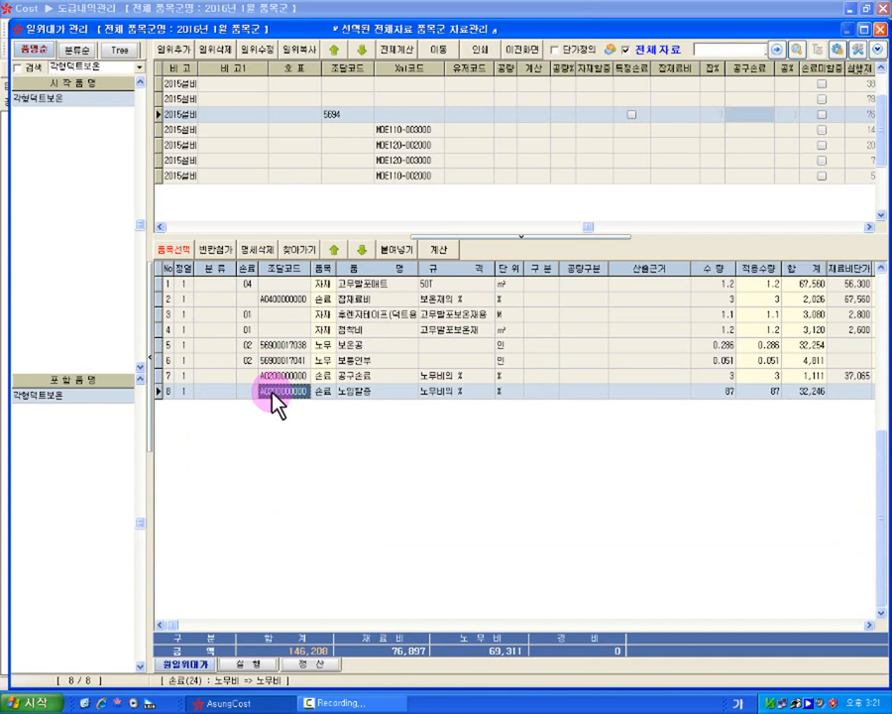
left_click_drag(363, 393, 363, 376)
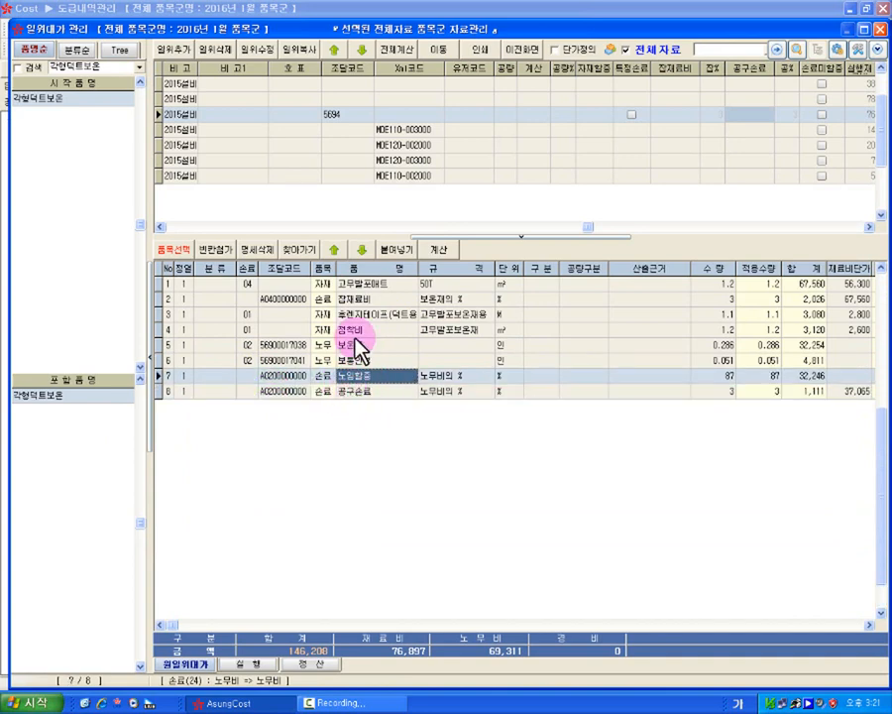
left_click(441, 248)
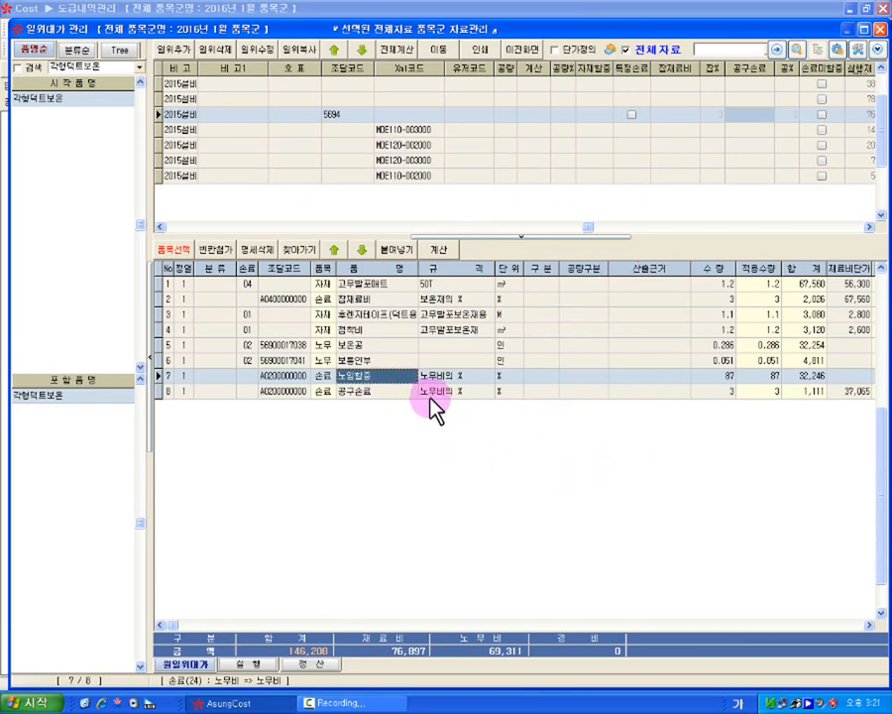
left_click(412, 227)
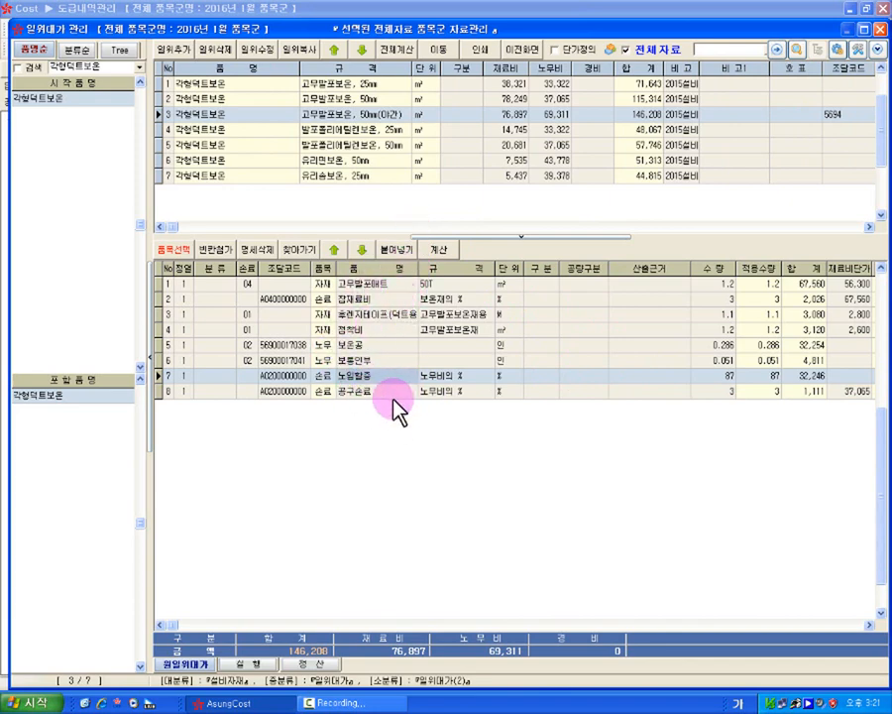
left_click(408, 377)
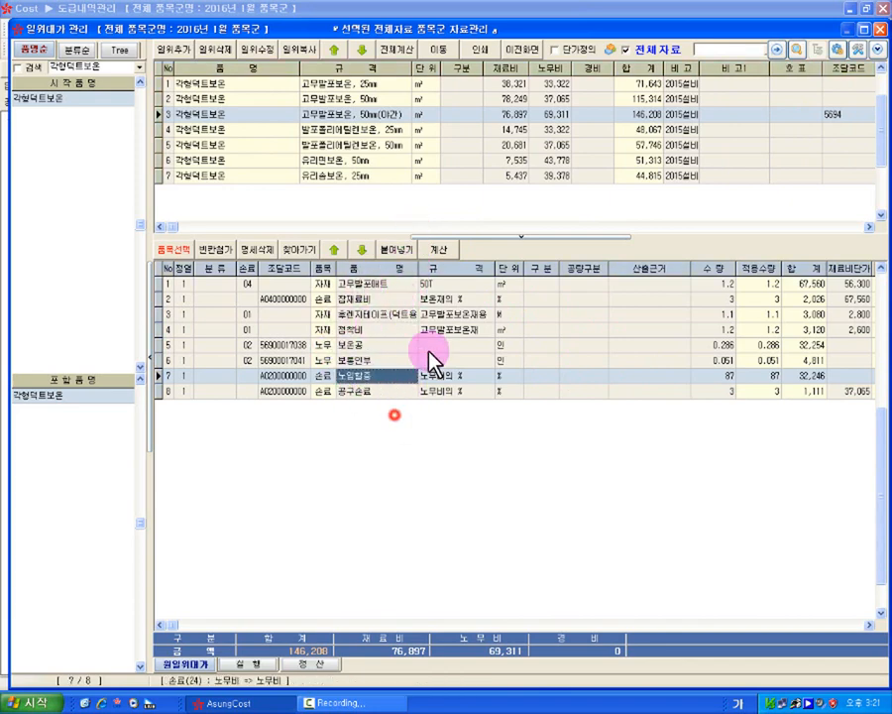
Return to the 내역서 of the project and add a work type named 테스트공종 under 000 설비공사1
left_click(531, 55)
left_click(37, 117)
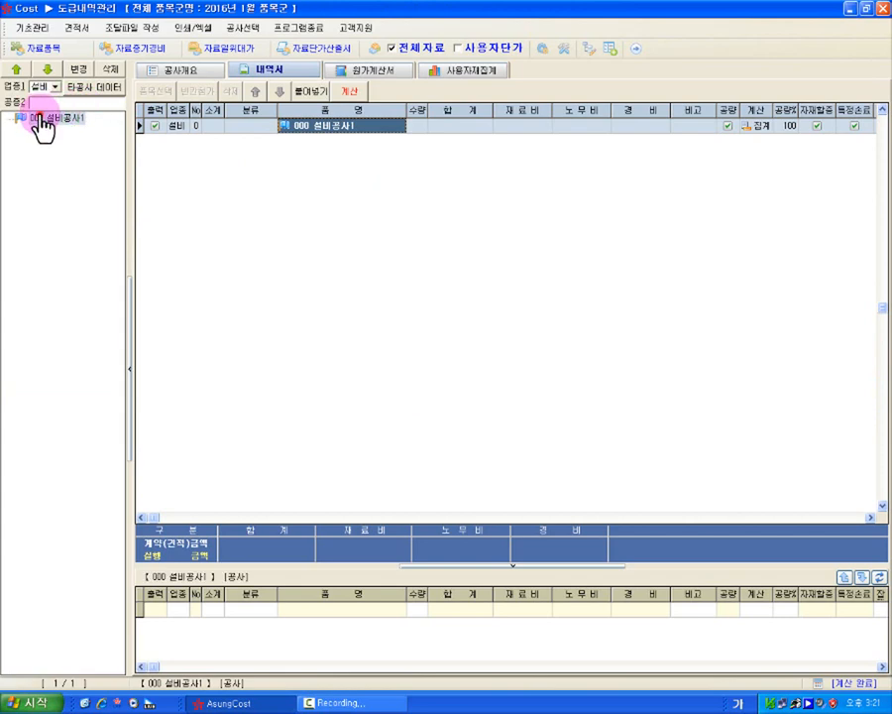
left_click(55, 103)
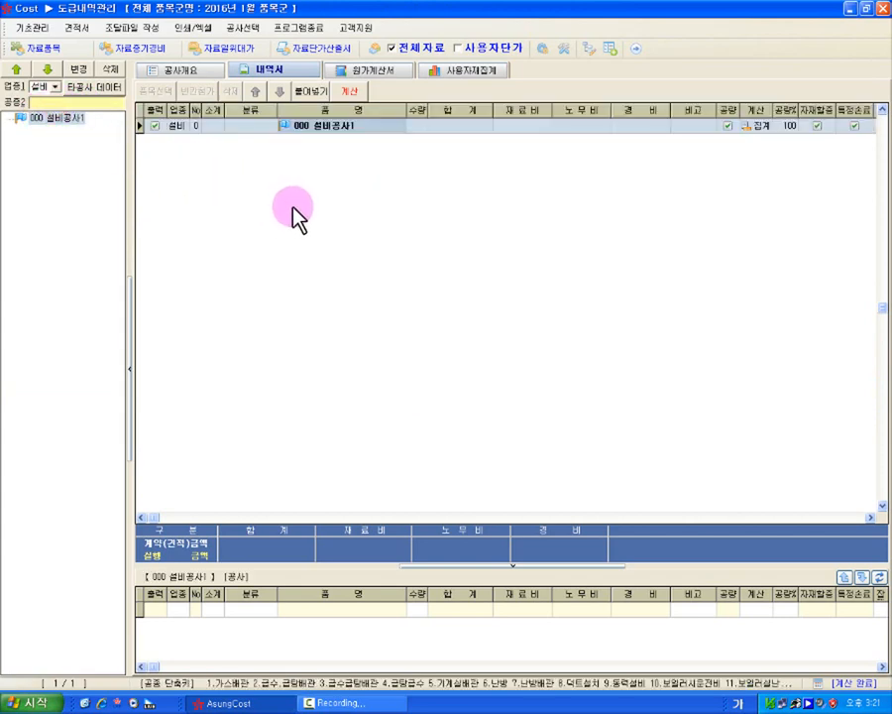
type("테스트")
type("용")
type("종")
key("Return")
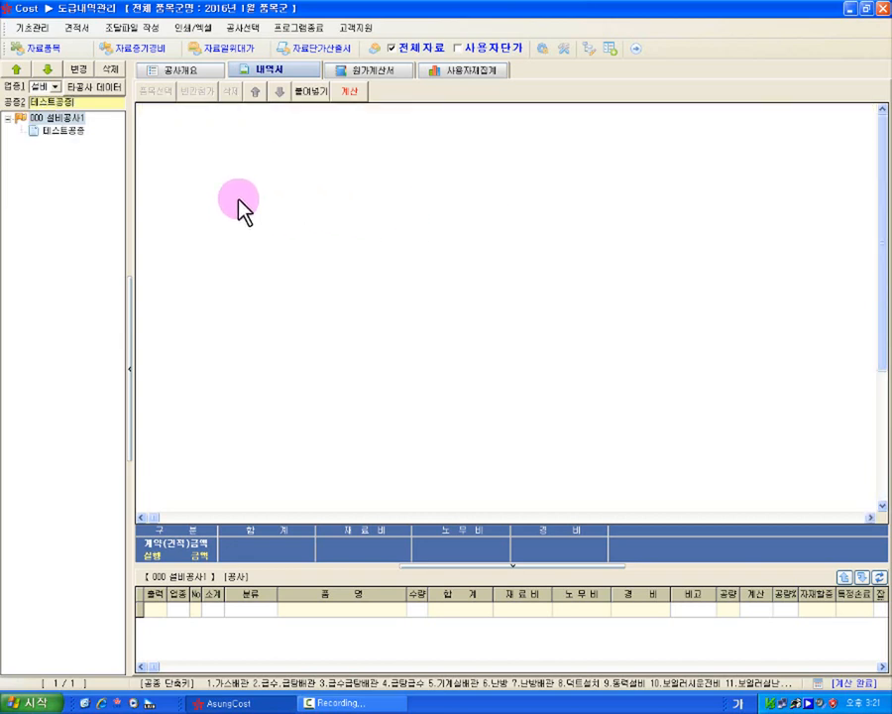
Search the item data for 백관 to add to 테스트공종 and select the 백관 (SPP) item group
left_click(61, 130)
left_click(154, 91)
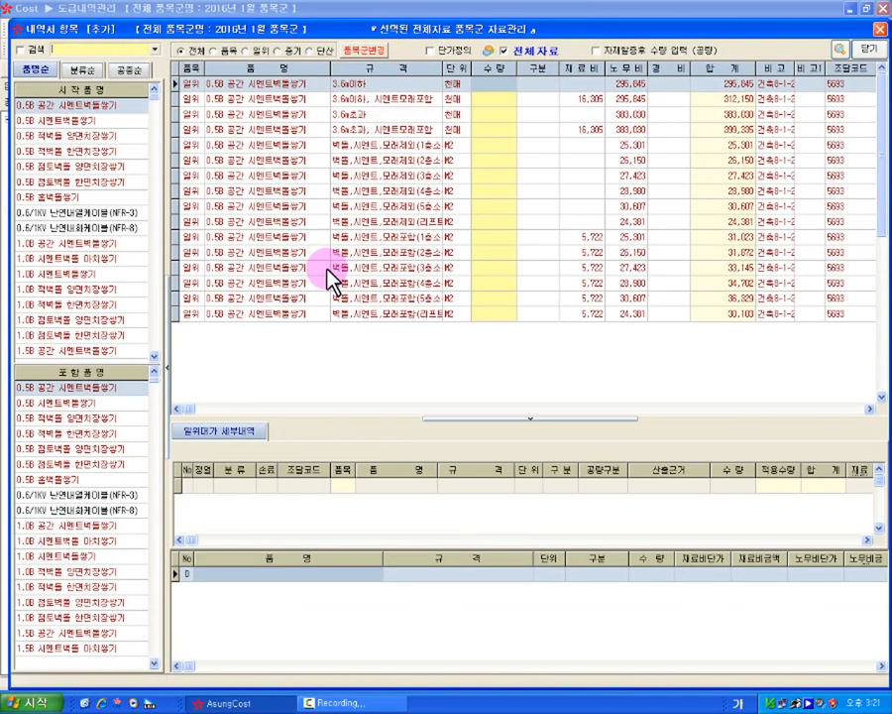
type("백관")
key("Return")
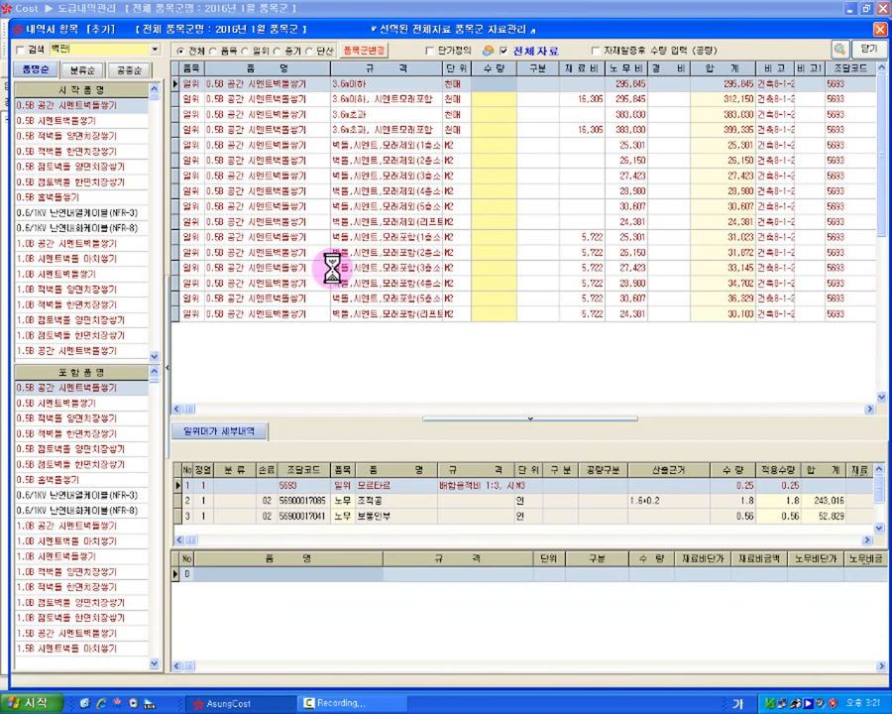
left_click(59, 170)
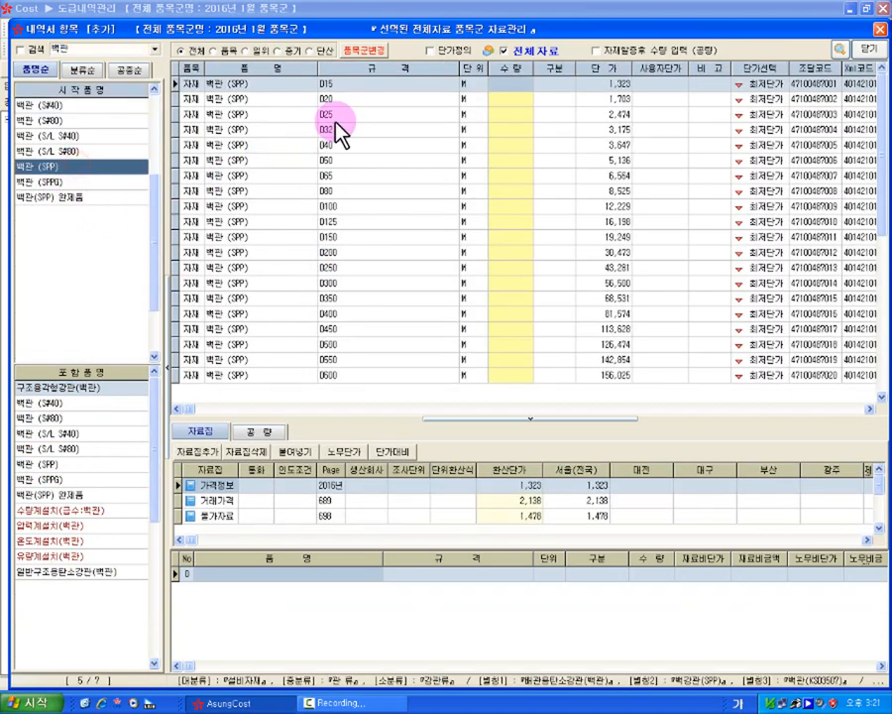
Add 백관 (SPP) D50 with quantity 100 and D65 with quantity 200 to 테스트공종, and return to the statement
left_click(369, 163)
type("100")
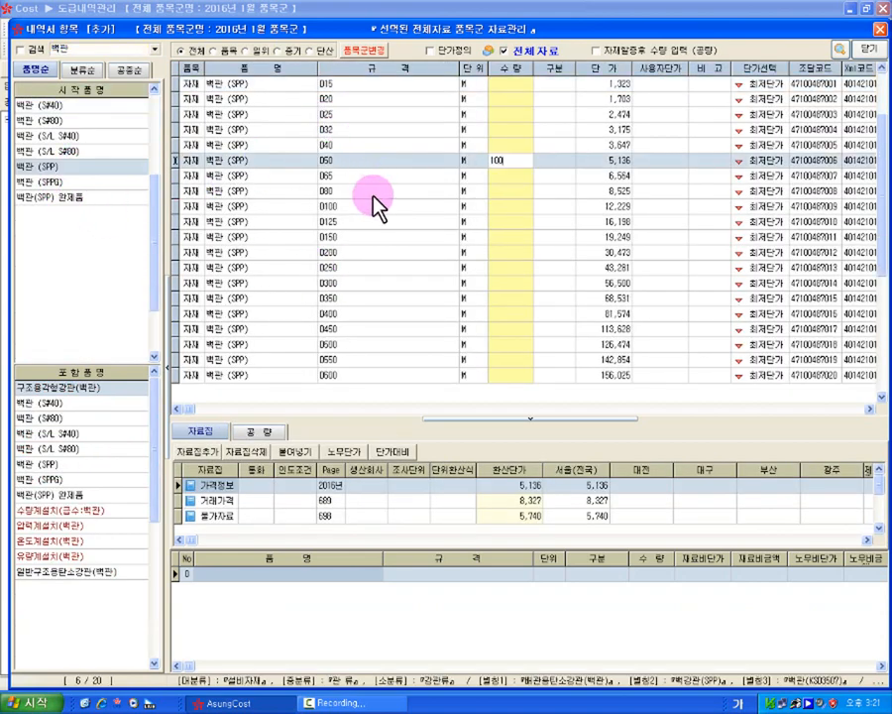
key("Return")
key("Return")
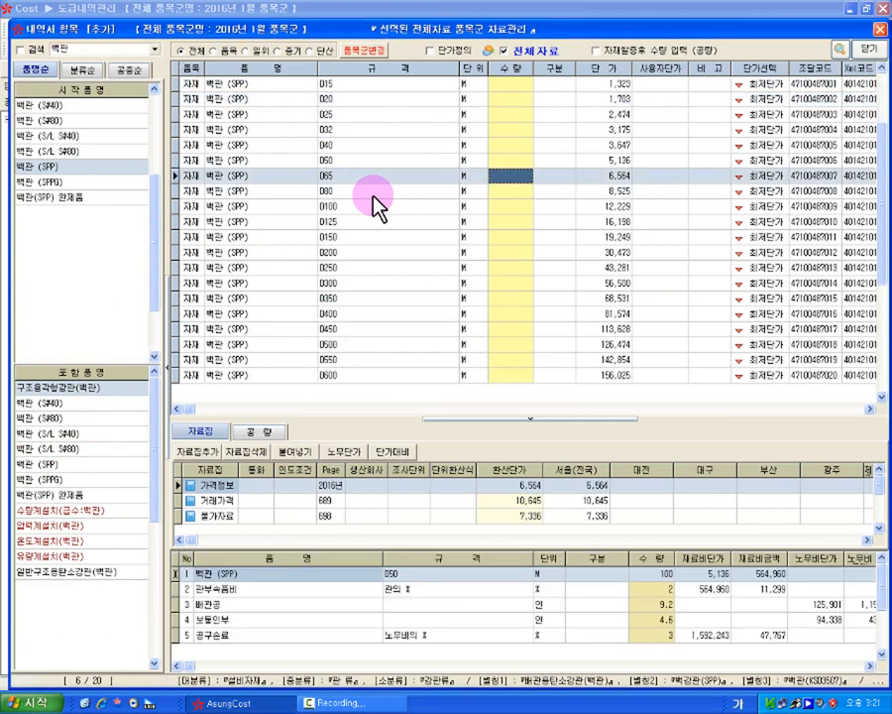
type("200")
key("Return")
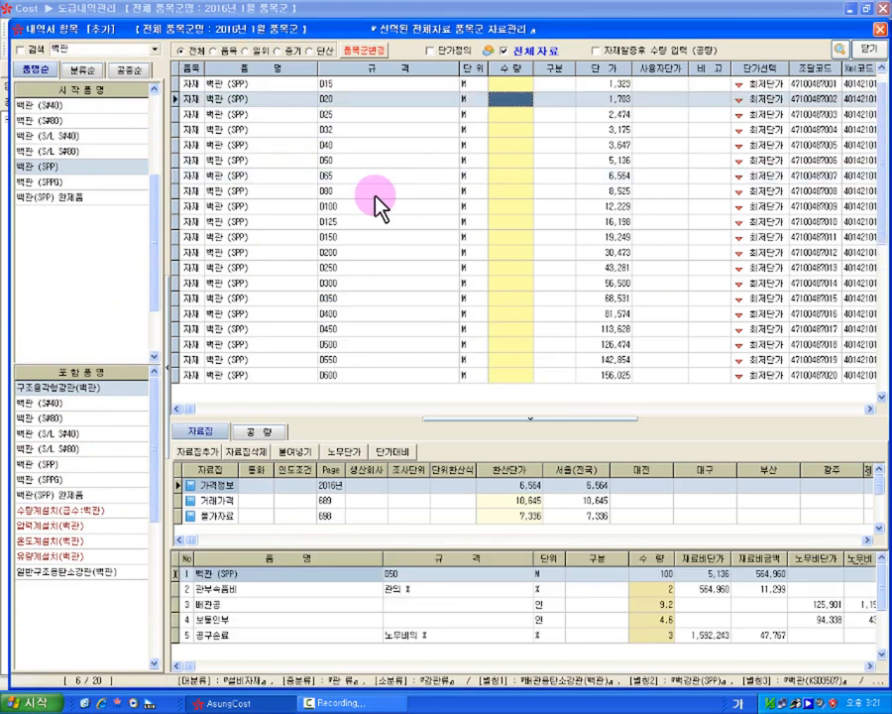
left_click(868, 46)
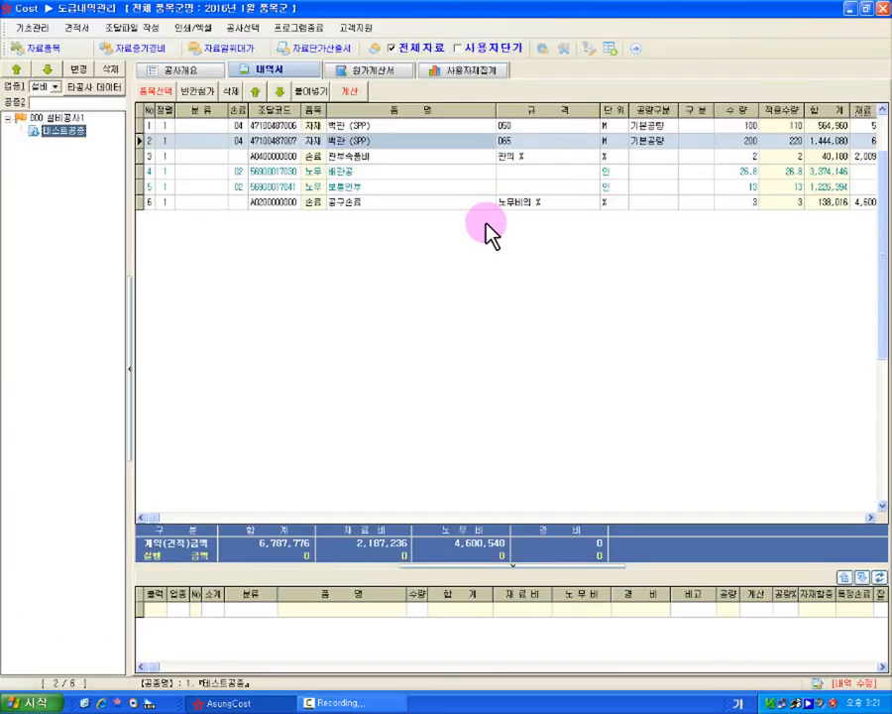
Examine the 관부속품비, 배관공, 보통인부 and 공구손료 rows generated in 테스트공종
left_click(436, 157)
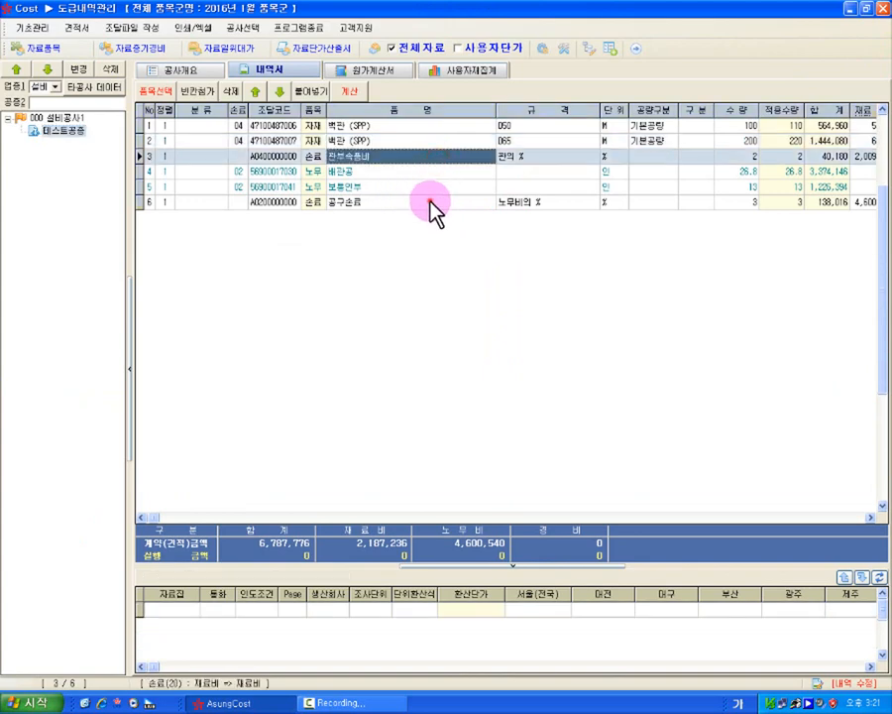
left_click(430, 201)
left_click(379, 173)
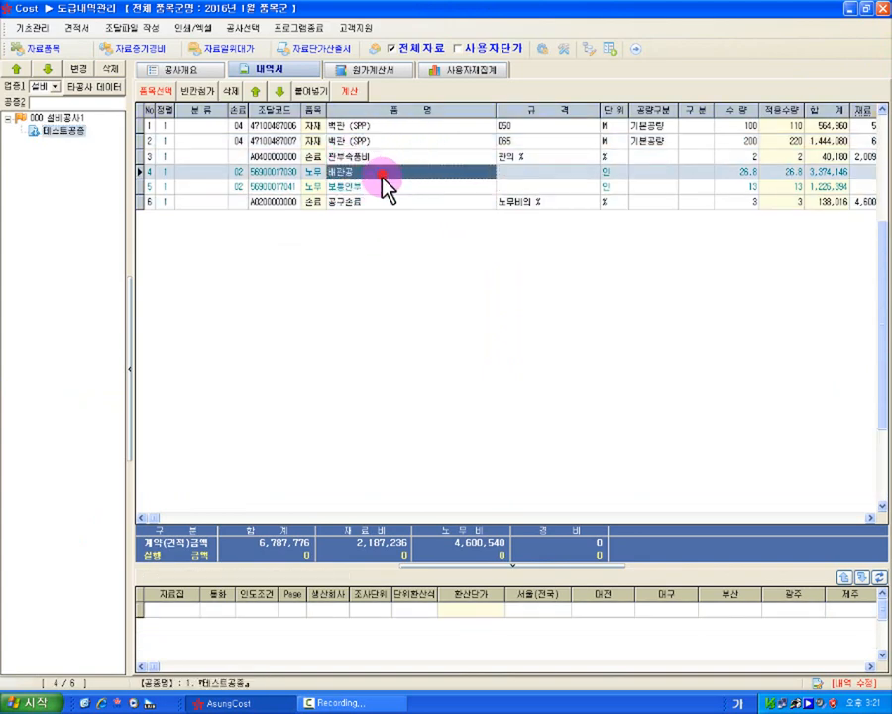
left_click(380, 187)
left_click(382, 201)
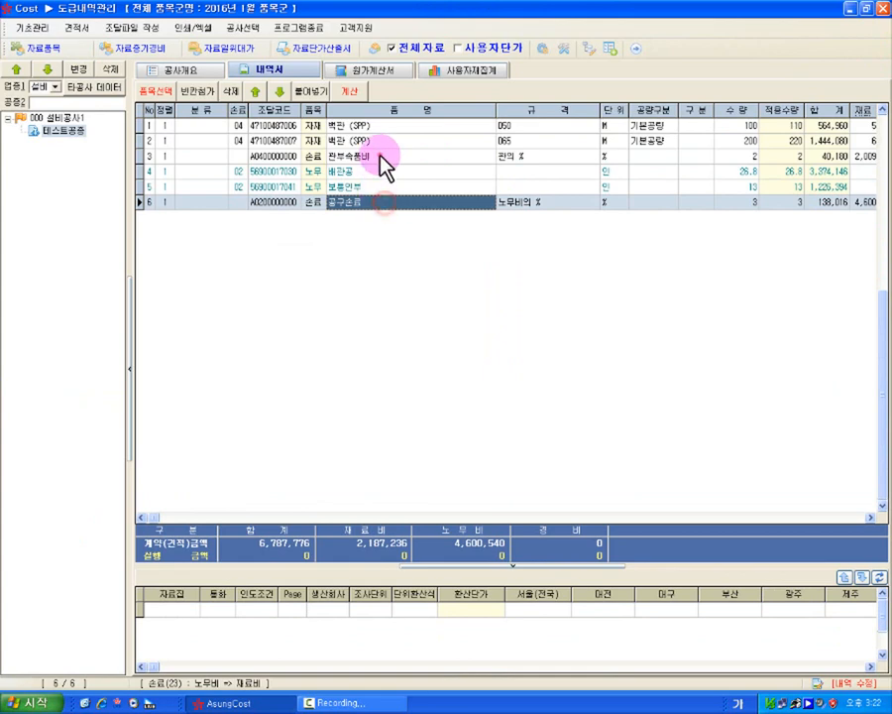
left_click(383, 156)
left_click(384, 201)
Open the 공량손료 settings of 테스트공종's 내역 계산 and review them alongside the statement rows
left_click(349, 91)
left_click(357, 127)
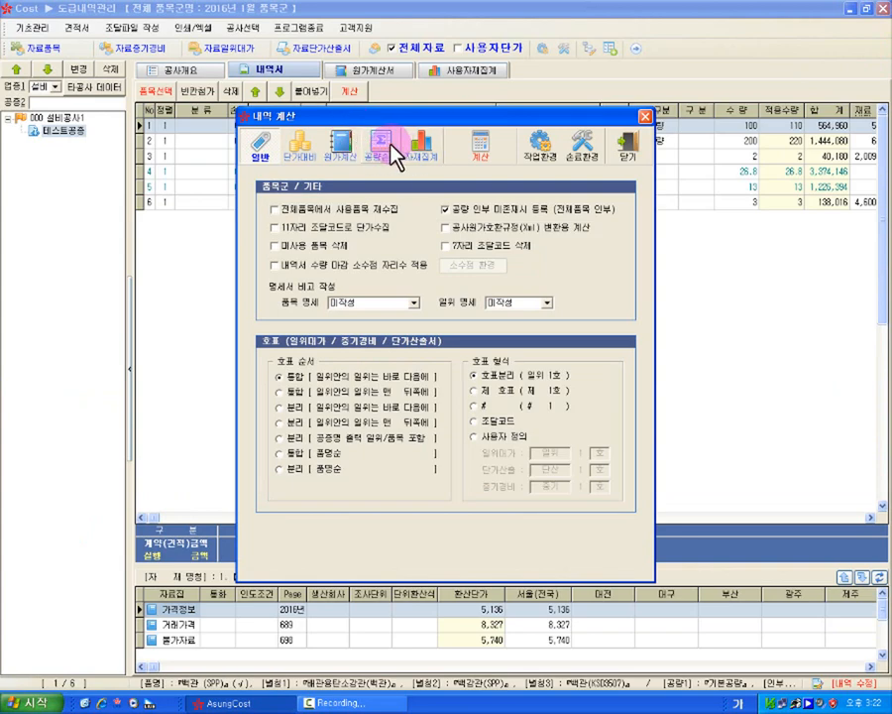
left_click(396, 149)
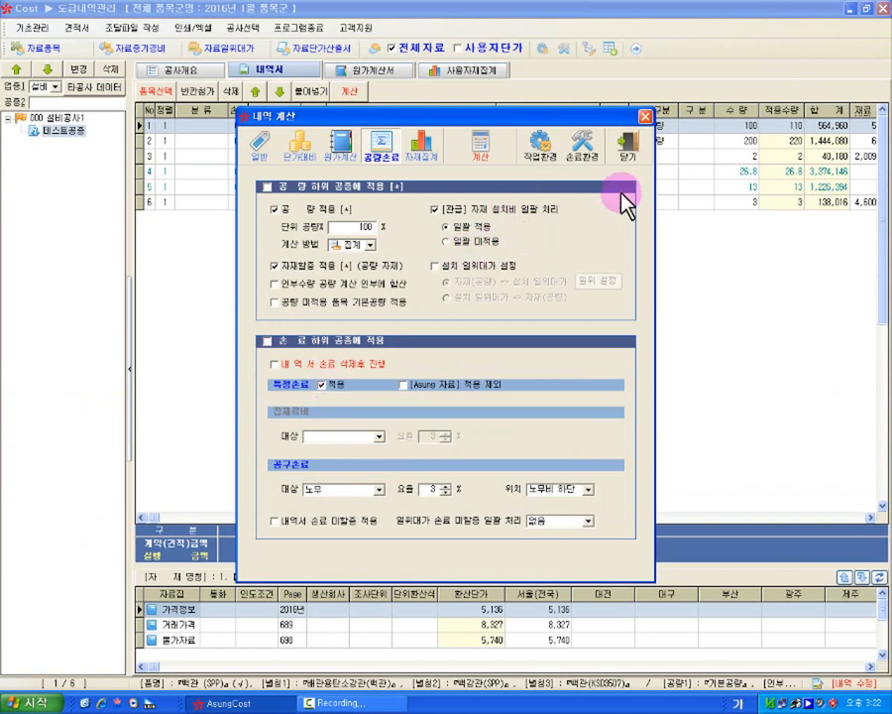
left_click(622, 152)
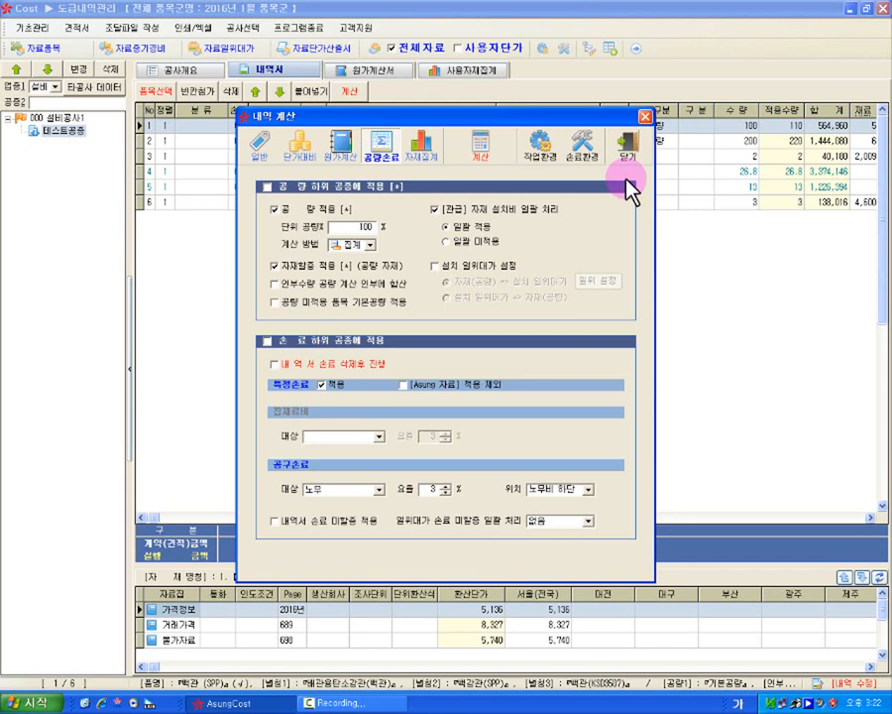
left_click_drag(333, 120, 413, 172)
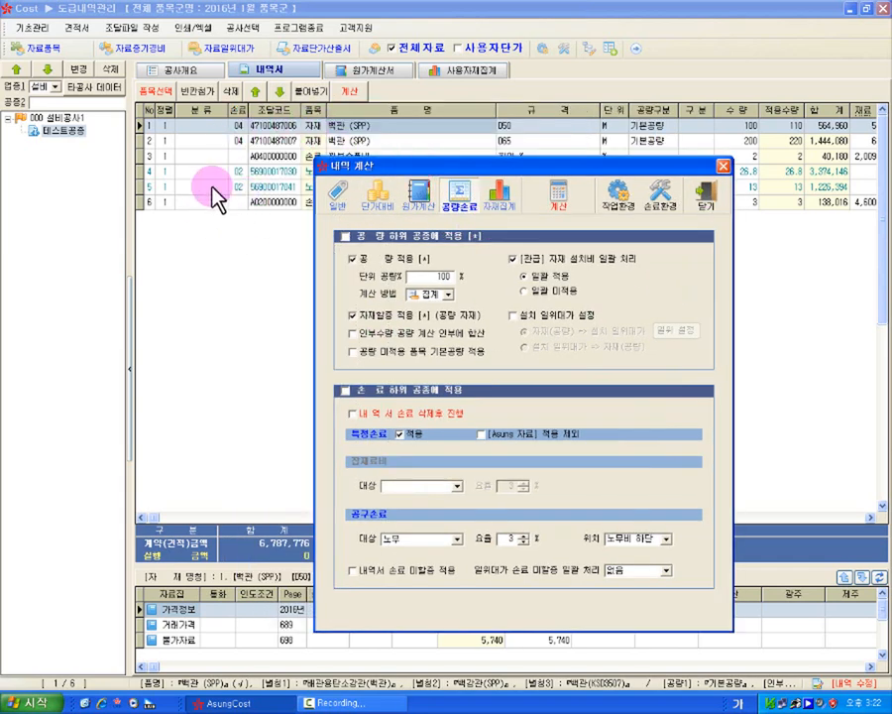
Try turning off 특정손료 and clearing the 공구손료 target, and restore 특정손료 and the 노무 target
left_click(399, 434)
left_click(443, 538)
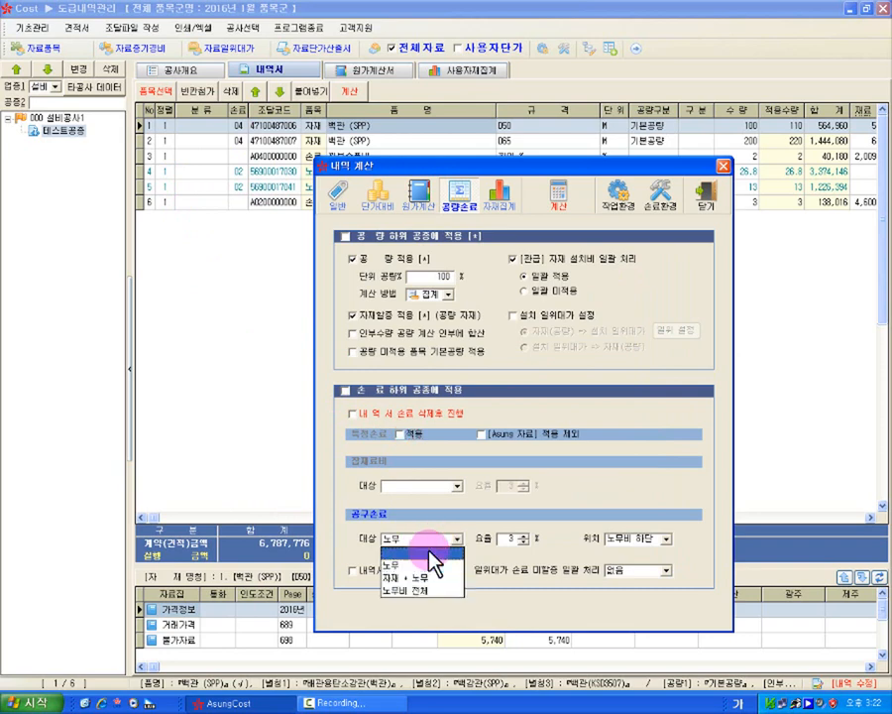
left_click(430, 551)
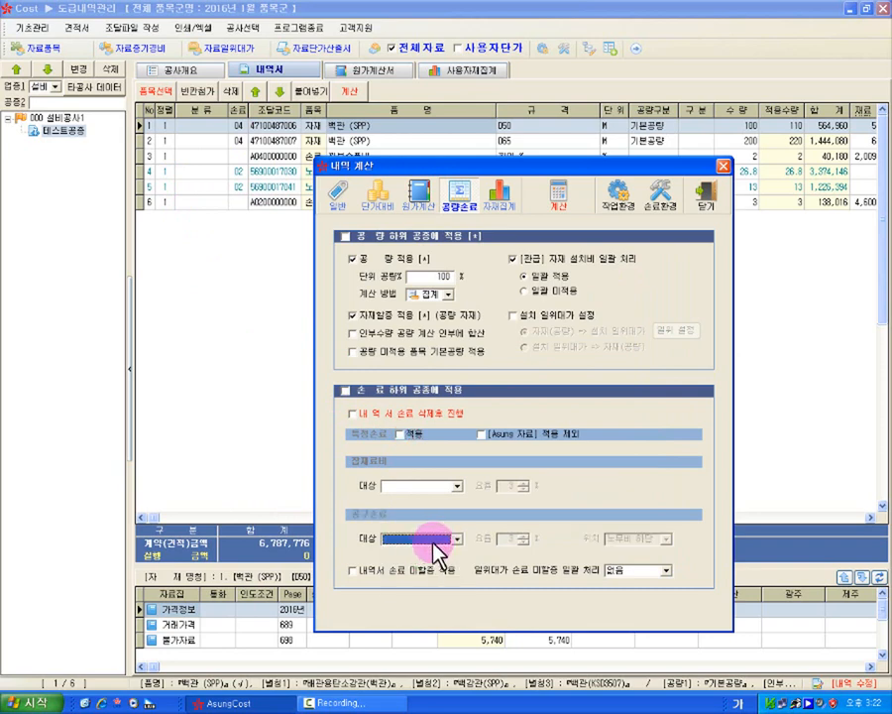
left_click(442, 542)
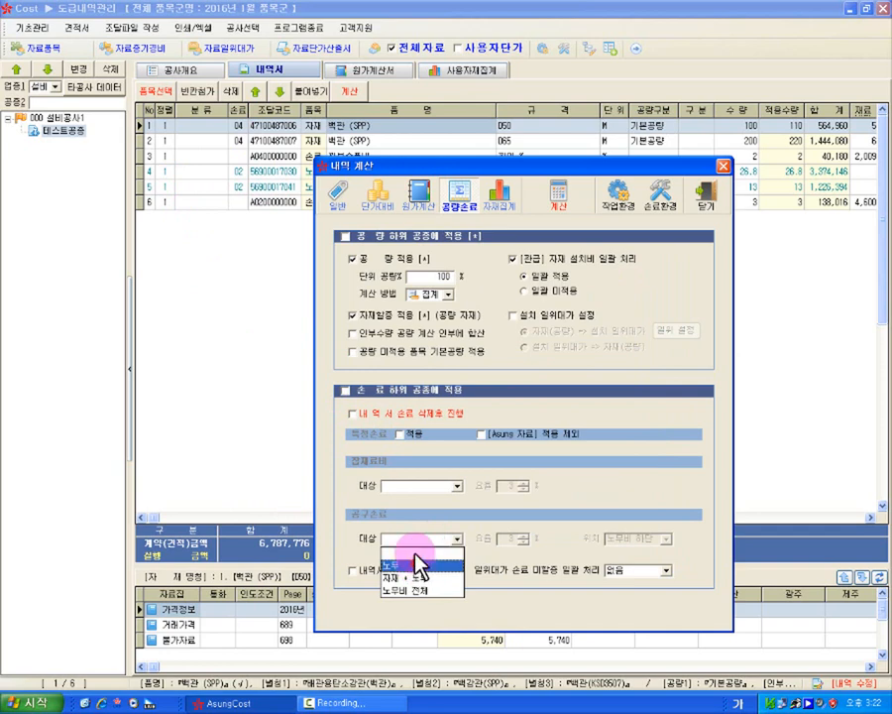
left_click(416, 561)
left_click(401, 434)
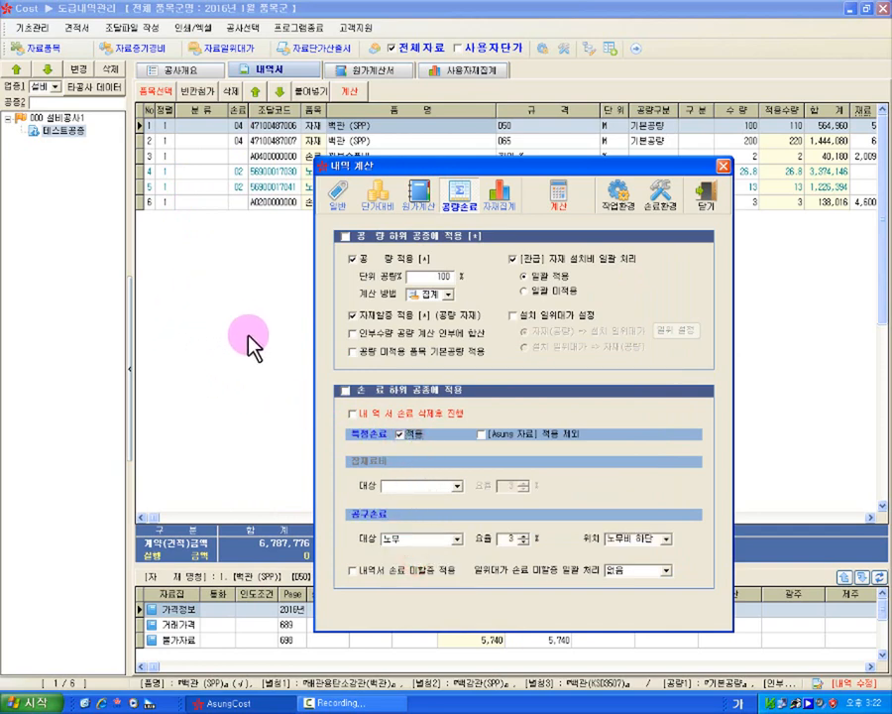
Turn off 특정손료 for 테스트공종, clear its 공구손료 target and recalculate the statement
left_click(406, 435)
left_click(455, 540)
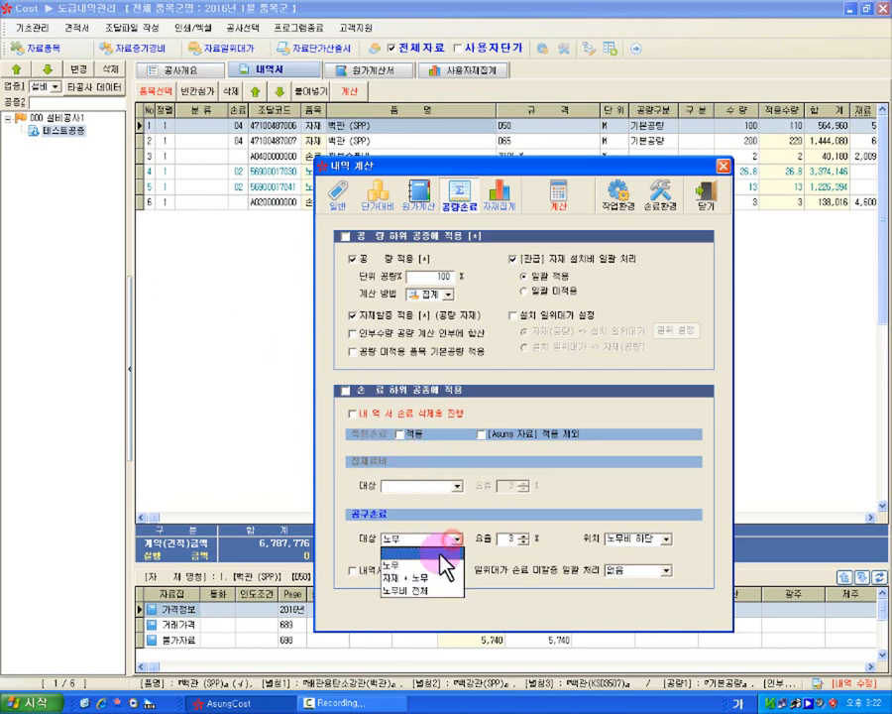
left_click(397, 555)
left_click(578, 199)
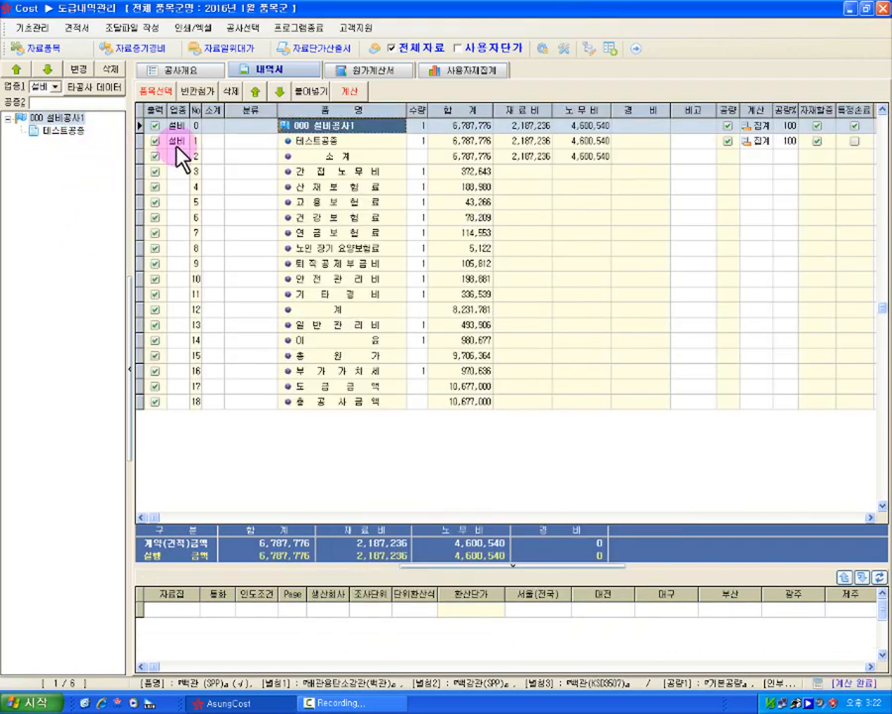
From 000 설비공사1, try applying 손료 settings to its lower work types with 특정손료 off and 공구손료 cleared, and close without calculating
left_click(370, 96)
left_click(366, 123)
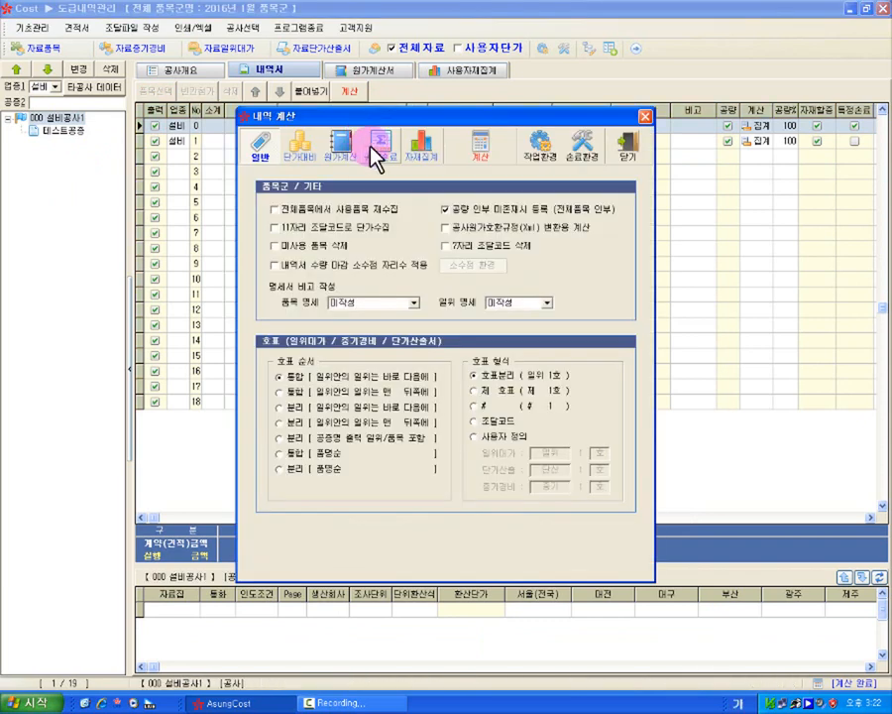
left_click(379, 145)
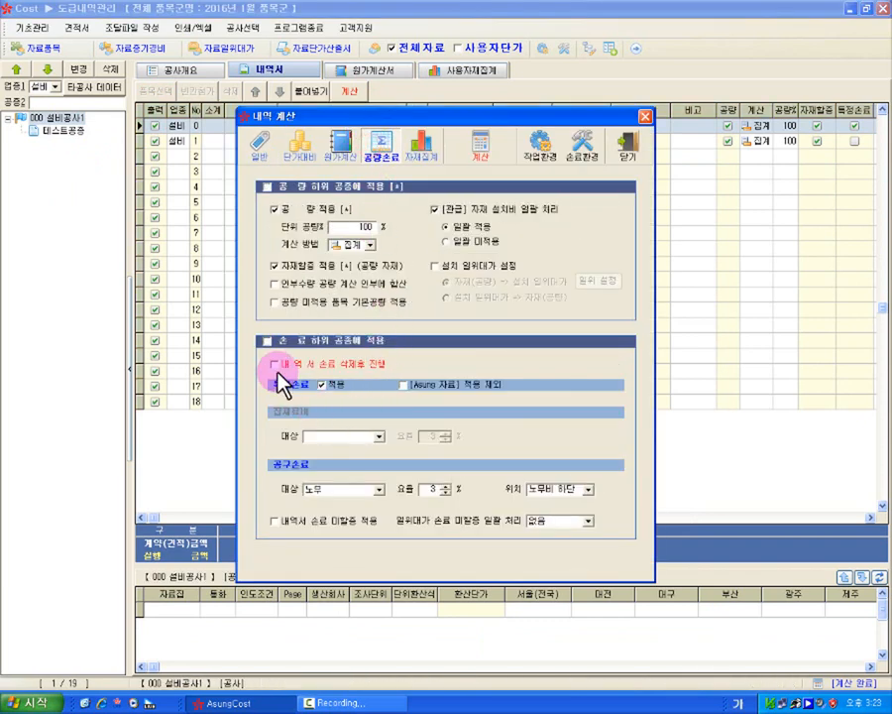
left_click(266, 342)
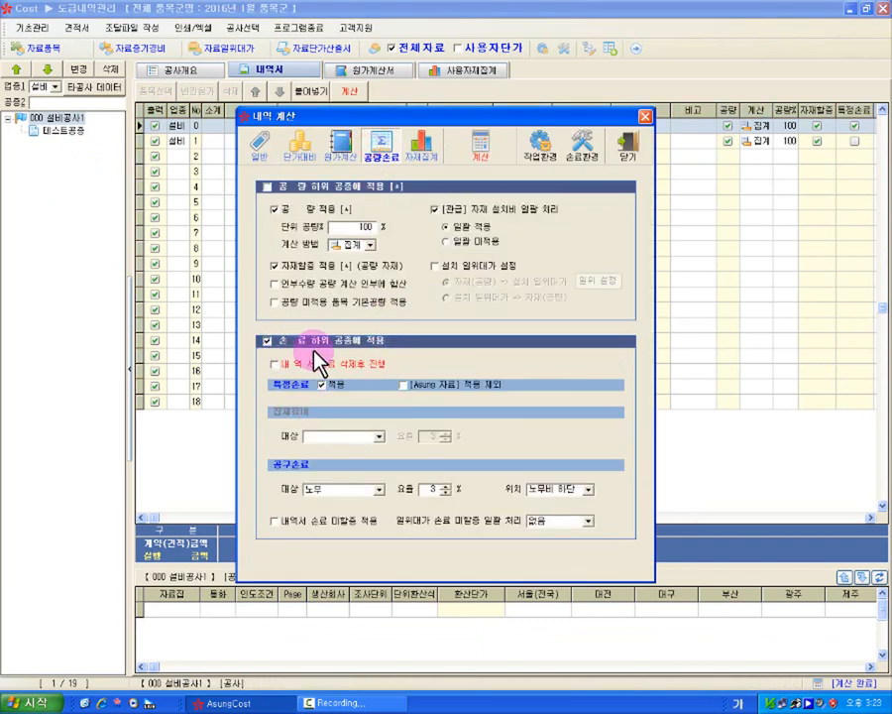
left_click(337, 385)
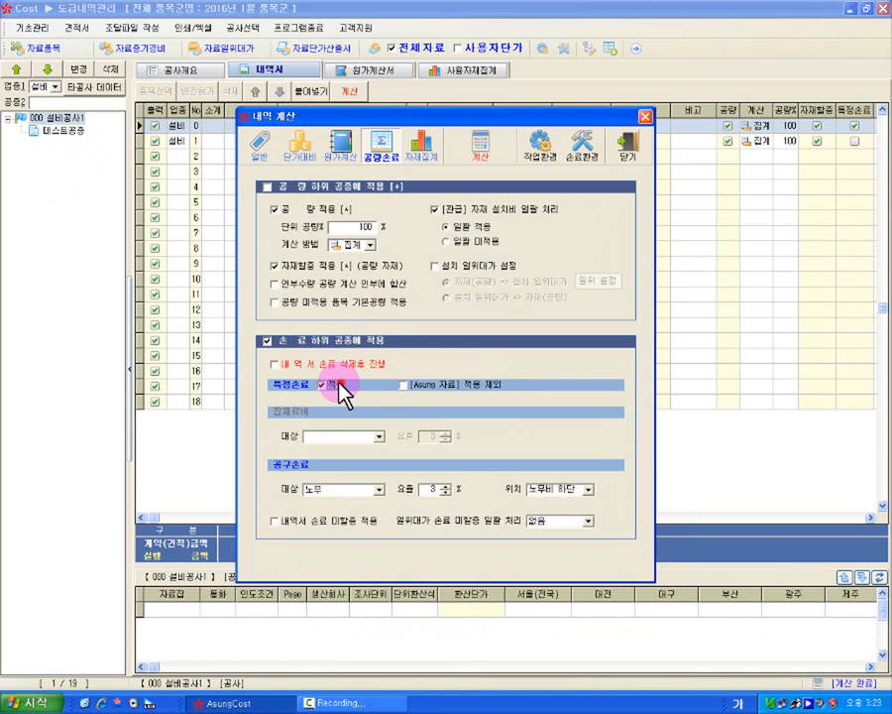
left_click(333, 489)
left_click(334, 502)
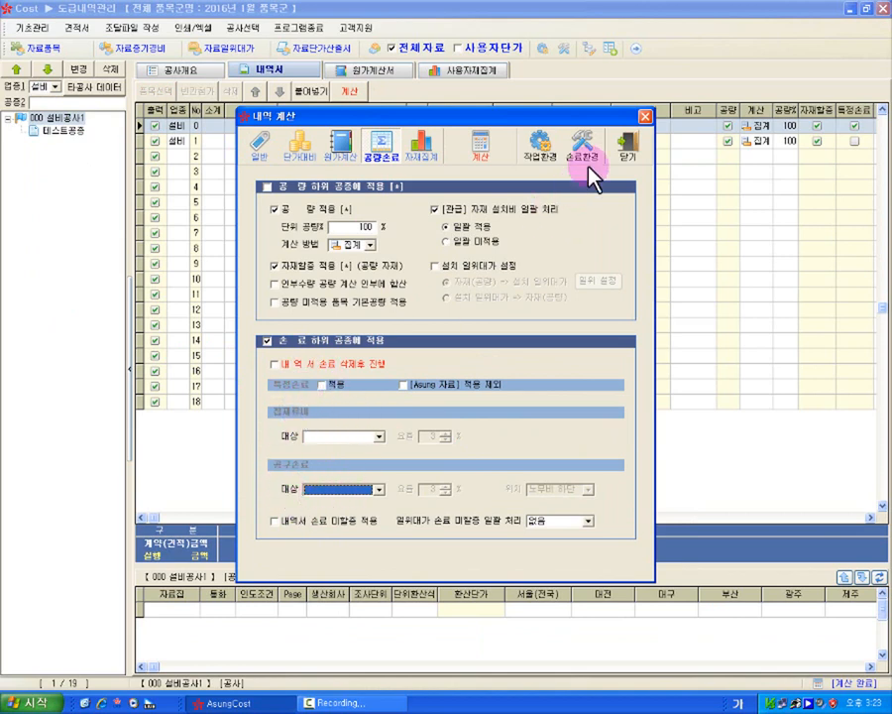
left_click(631, 156)
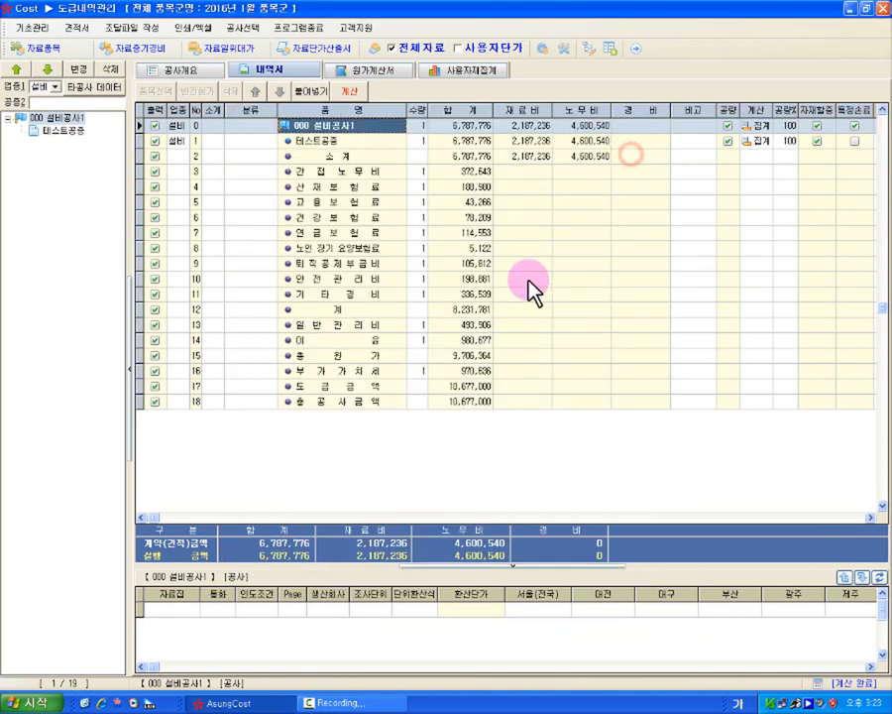
View the items of 테스트공종 and return to the 000 설비공사1 overview
left_click(46, 121)
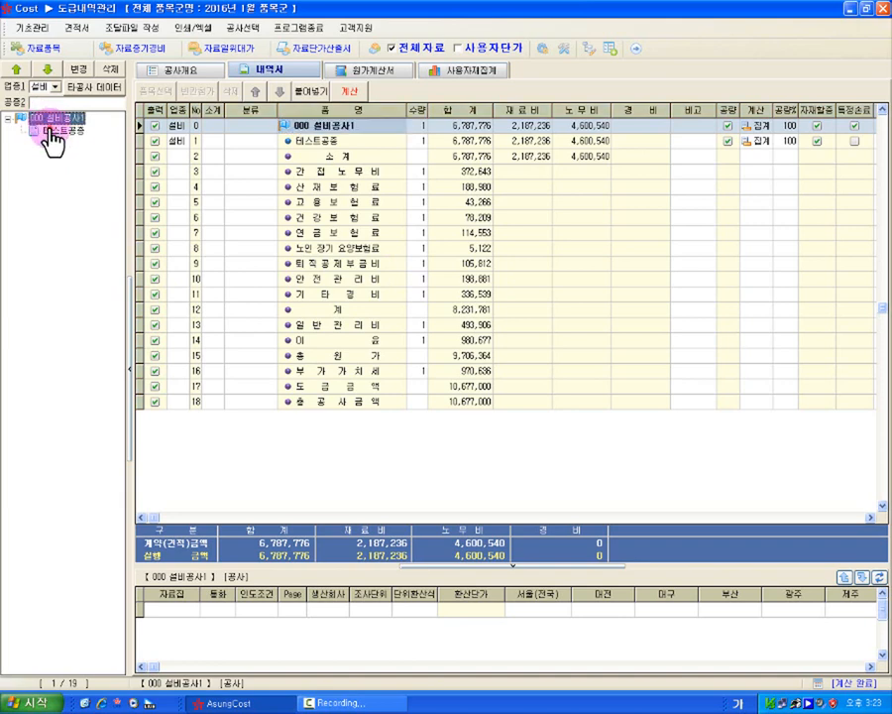
left_click(49, 131)
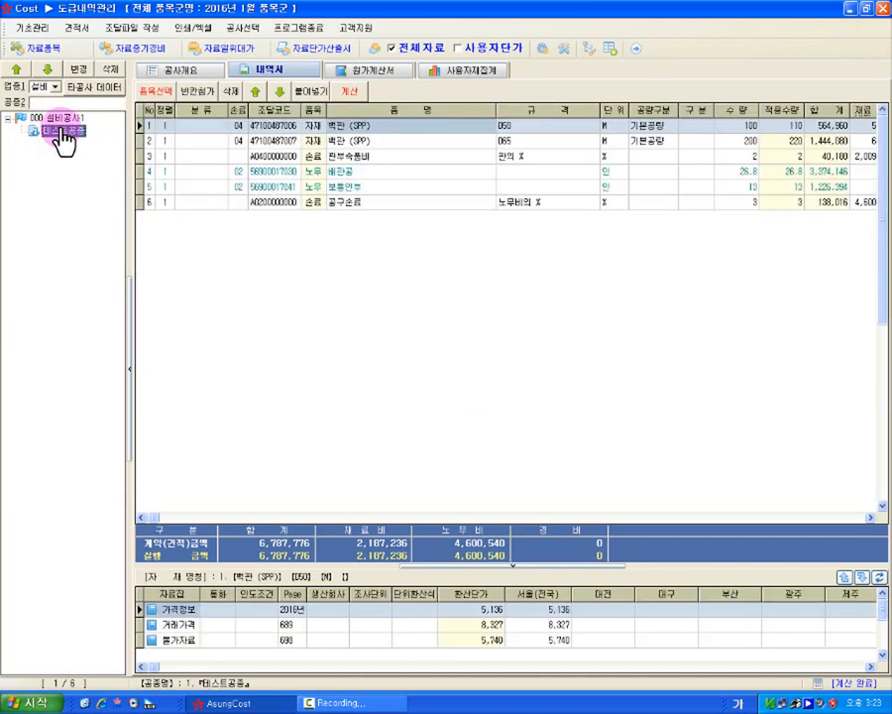
left_click(46, 119)
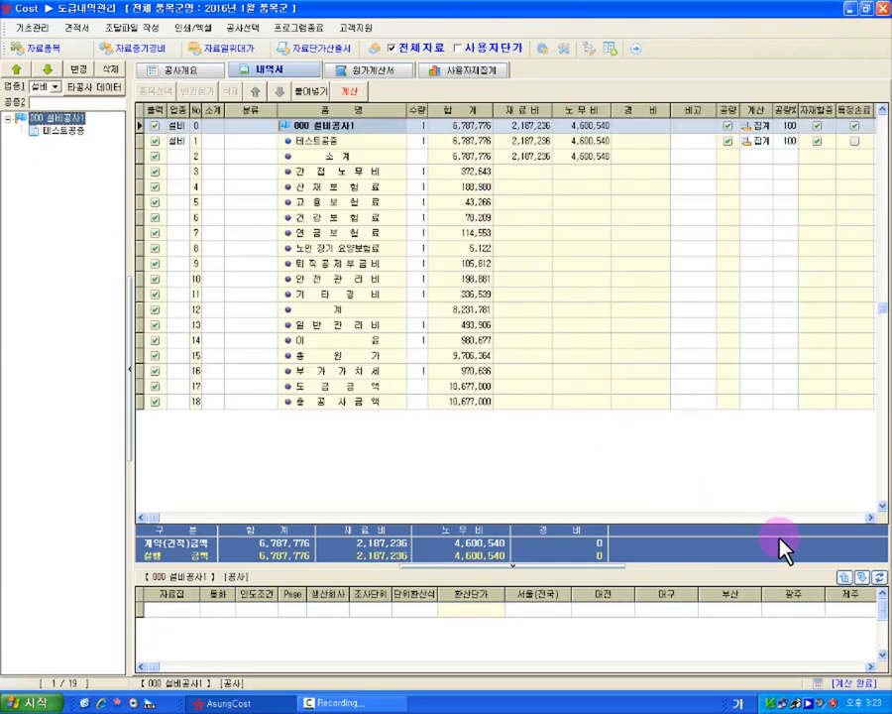
Examine the 특정손료, 잡재료비 and 공구손료 settings of the 테스트공종 row in the 000 설비공사1 overview
left_click(869, 516)
left_click(869, 517)
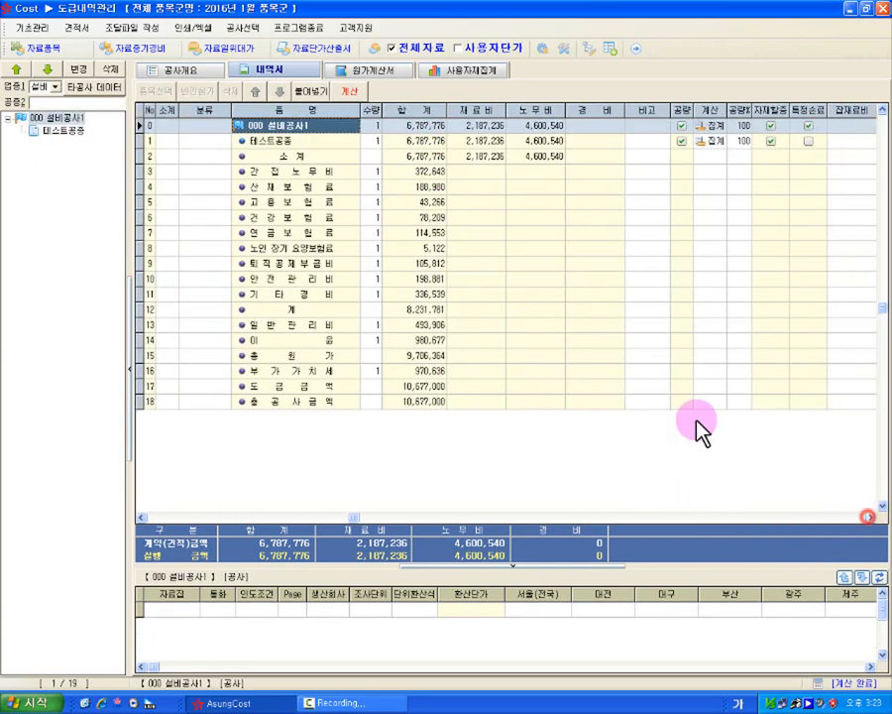
left_click(288, 145)
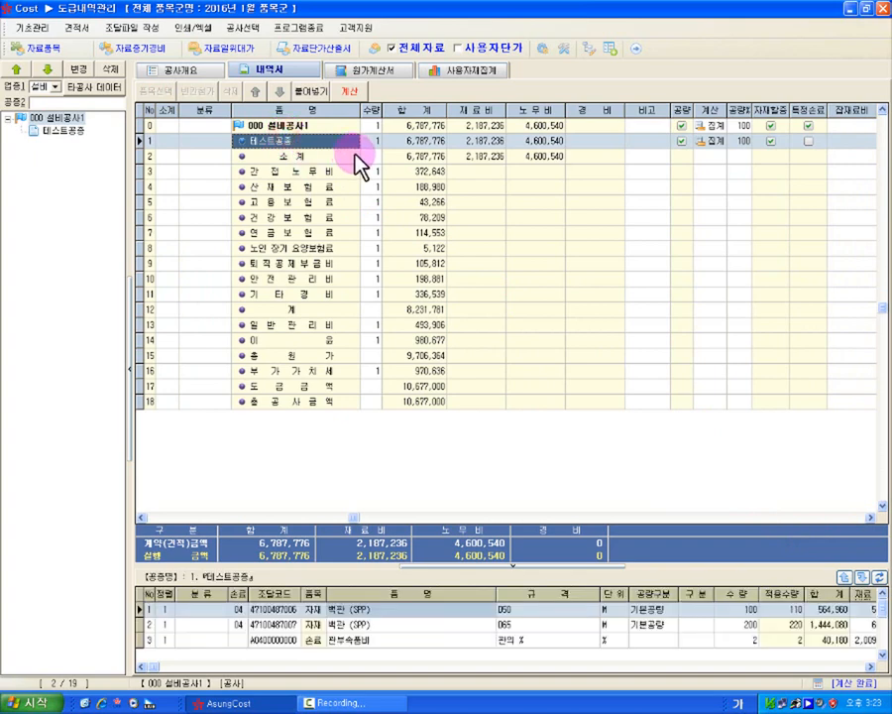
key("Tab")
key("Tab")
key("Tab")
key("Tab")
key("Tab")
key("Tab")
key("Tab")
key("Tab")
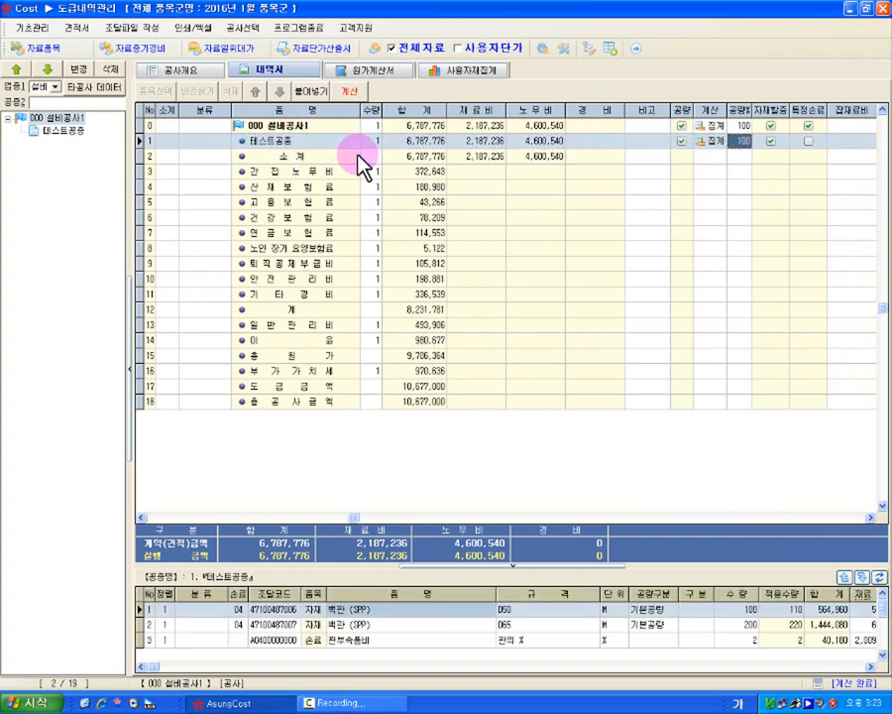
key("Tab")
key("Tab")
key("Tab")
key("Tab")
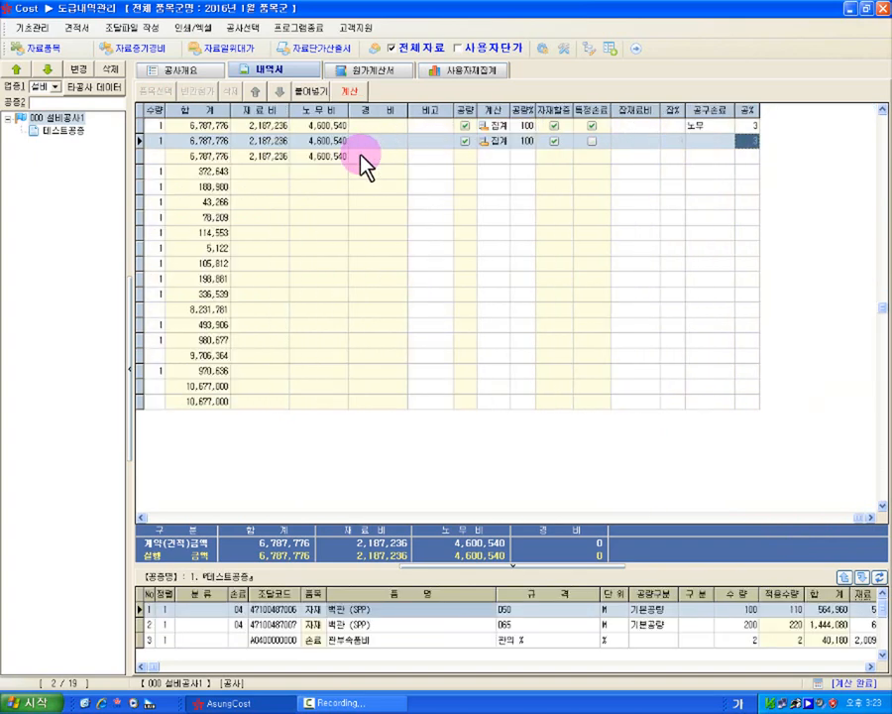
left_click(605, 140)
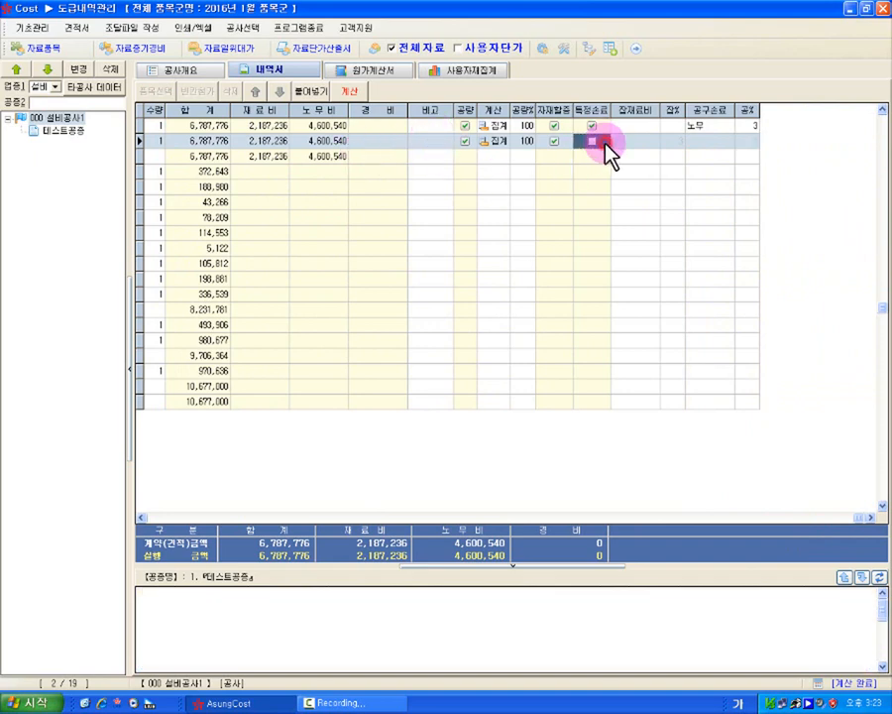
left_click(630, 142)
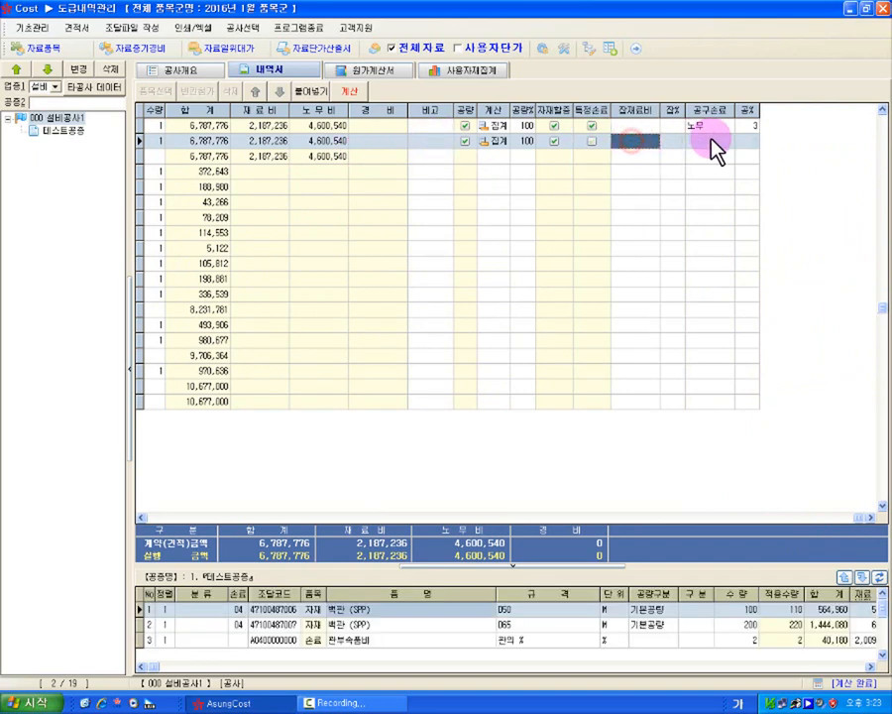
Try turning 특정손료 on for the 테스트공종 row of 000 설비공사1 and switch it back off
left_click(706, 147)
left_click(642, 142)
left_click(715, 141)
left_click(592, 140)
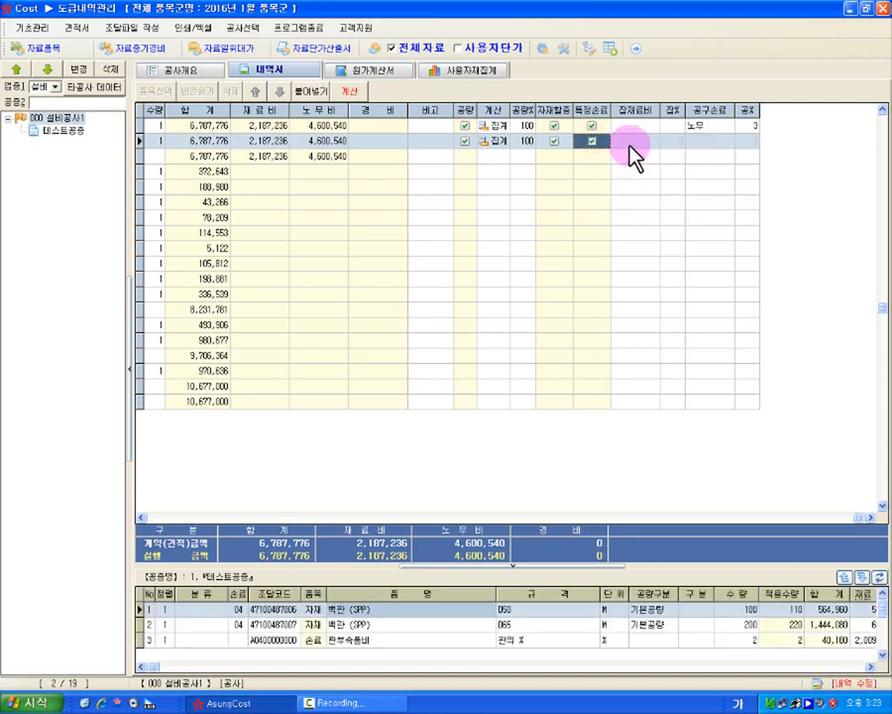
left_click(596, 142)
Try a 잡재료비 target with a 3% rate on the 테스트공종 row and clear it again
left_click(639, 142)
left_click(653, 141)
left_click(639, 155)
left_click(639, 142)
left_click(653, 144)
left_click(642, 161)
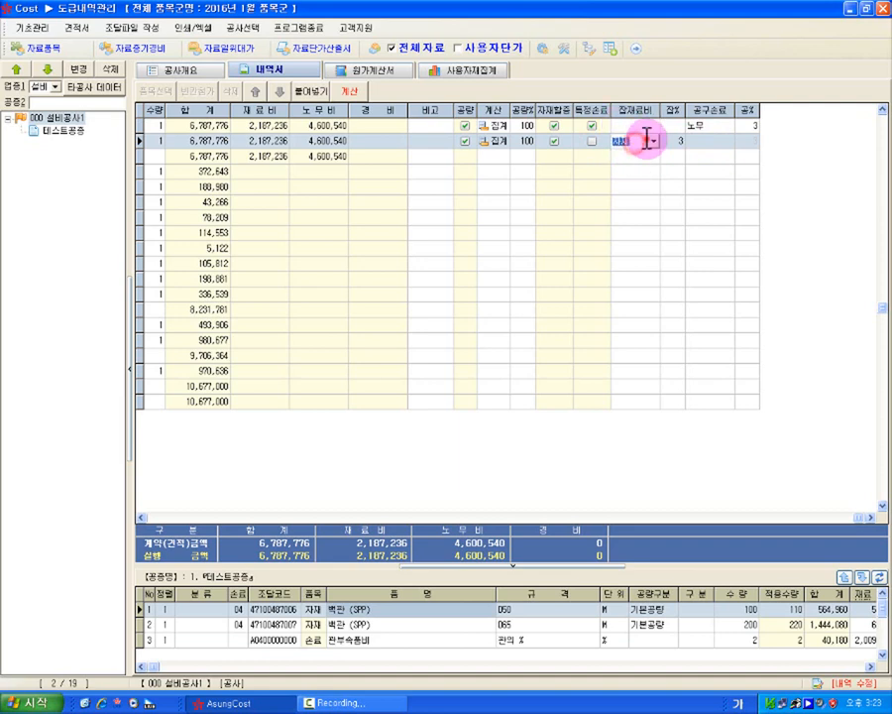
left_click(654, 144)
left_click(642, 157)
left_click(679, 152)
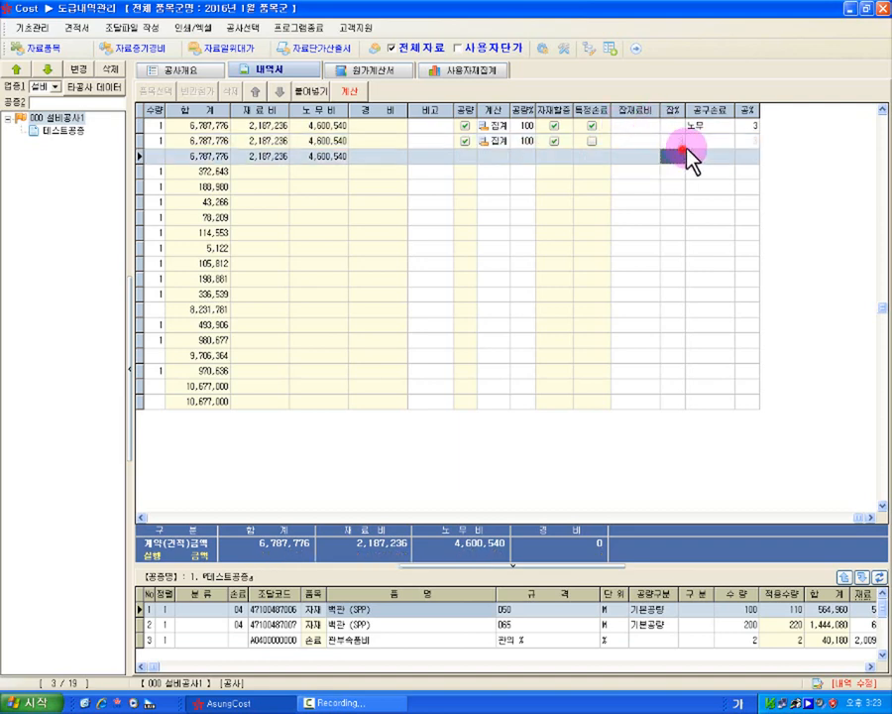
left_click(702, 142)
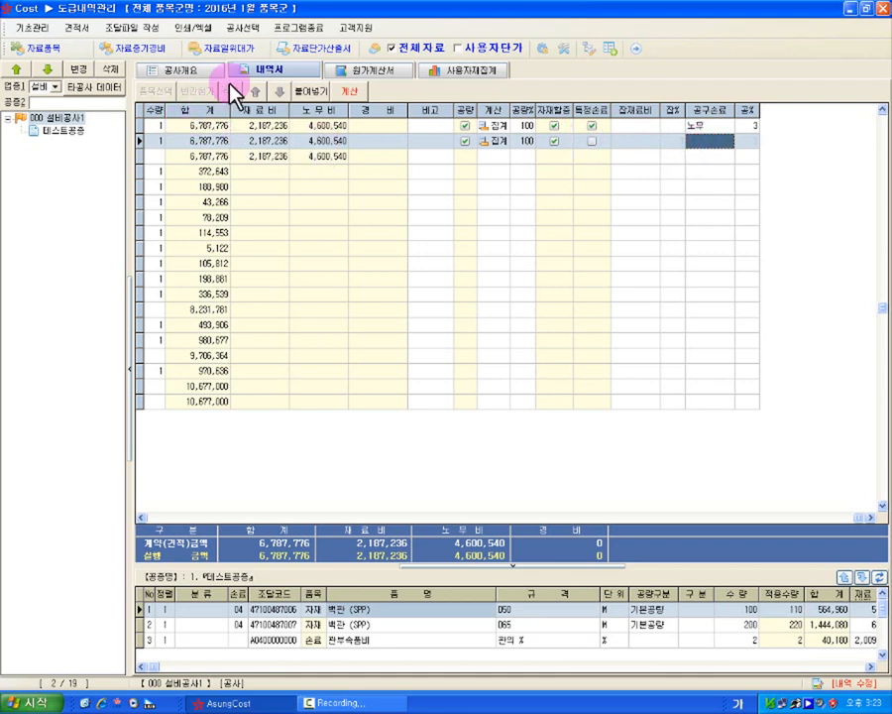
Search the items for 할증 and add 노임할증 (노무비의 %) to 테스트공종 above 배관공 with quantity 87.5
left_click(235, 517)
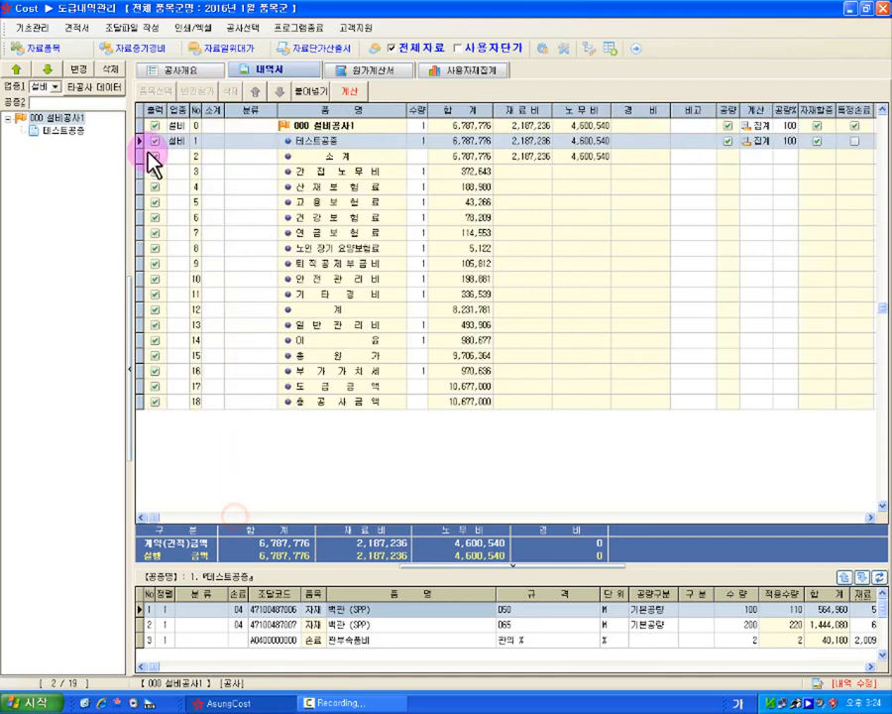
left_click(54, 131)
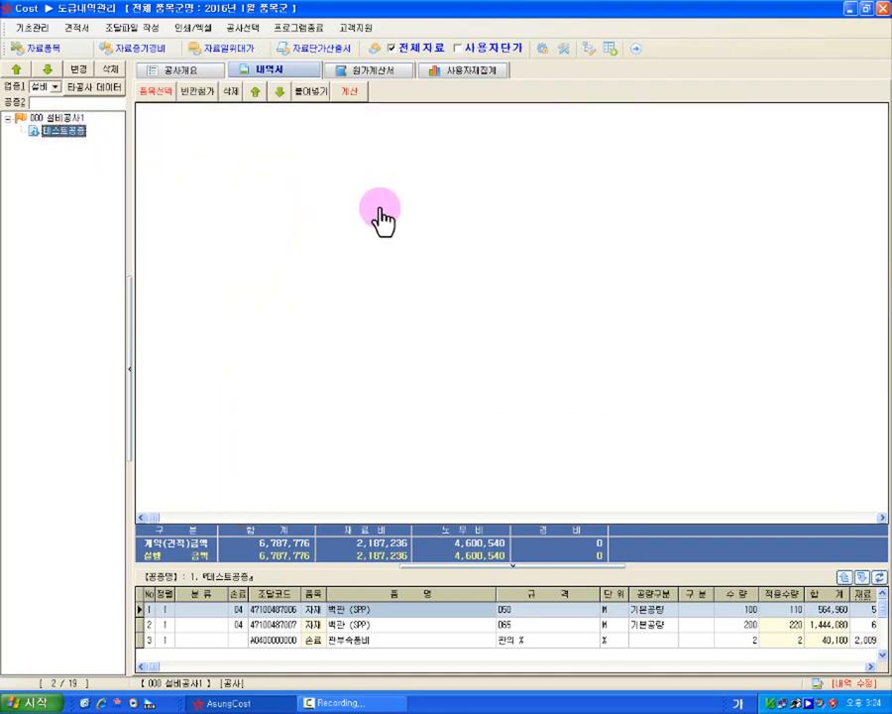
left_click(289, 189)
left_click(155, 90)
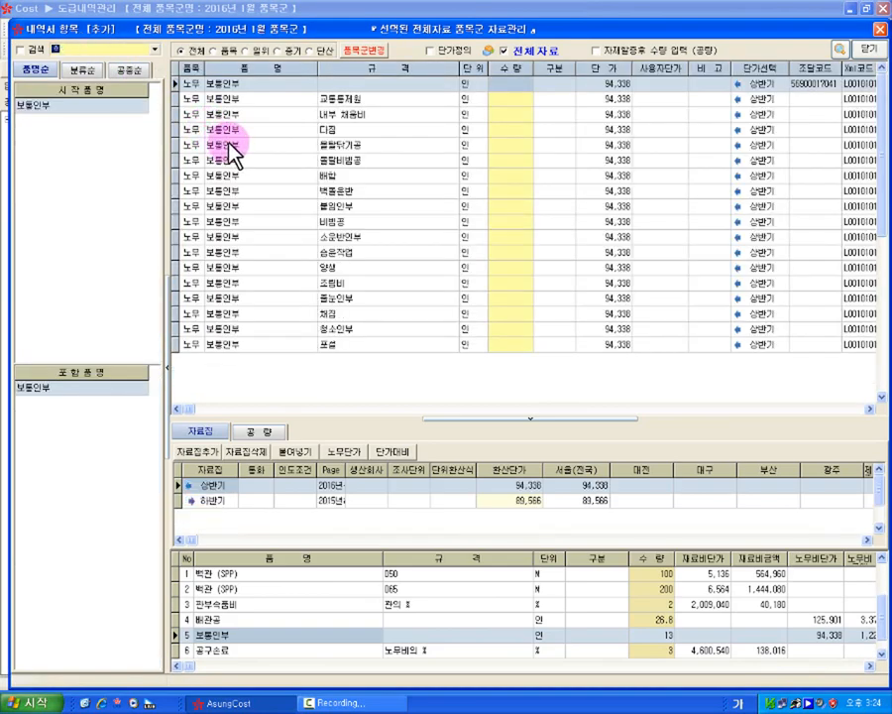
type("할증")
key("Return")
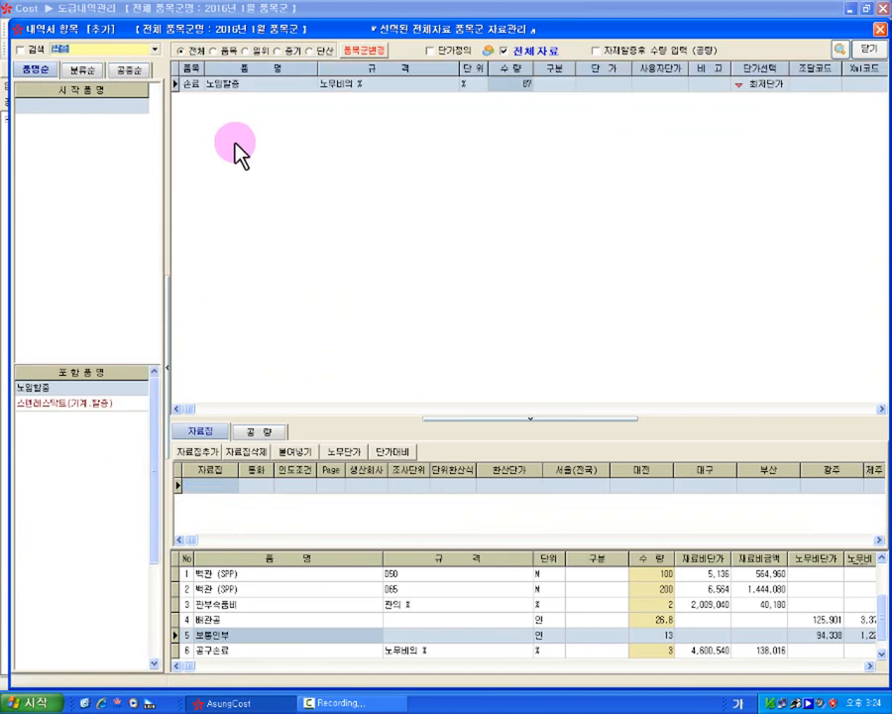
left_click(414, 87)
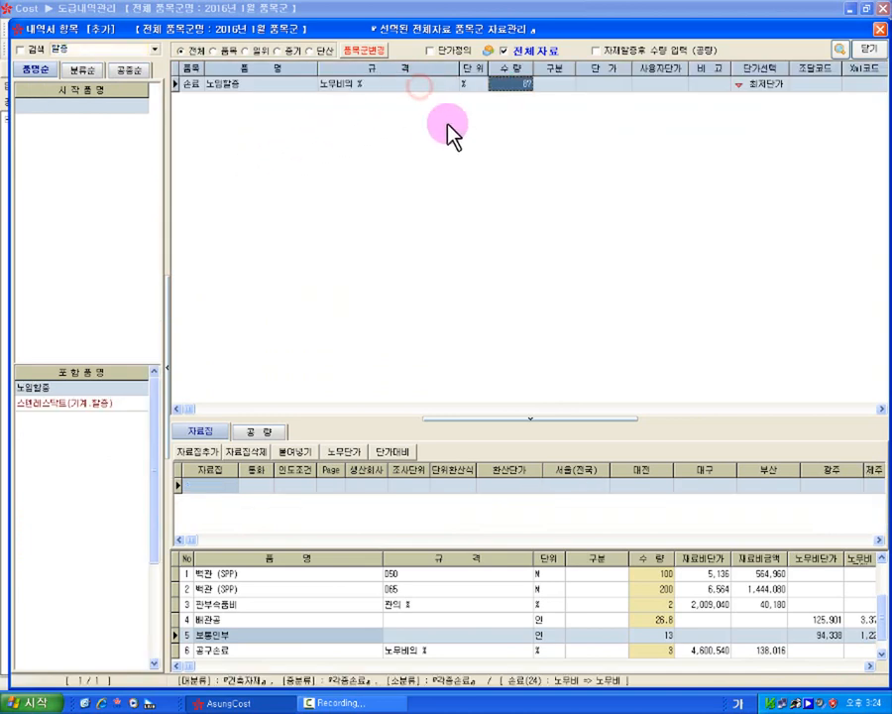
type(".5")
key("Return")
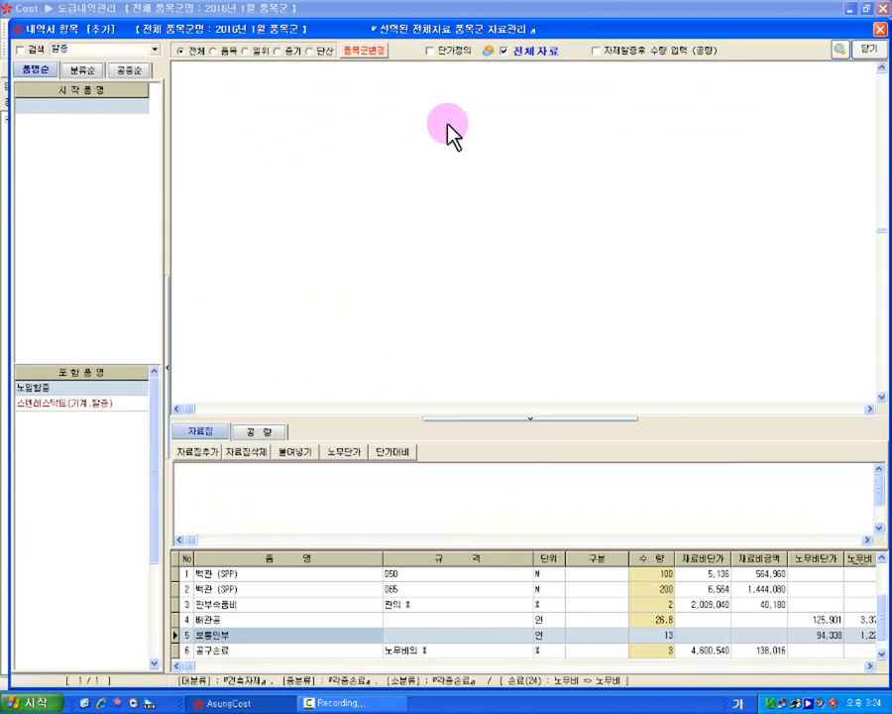
left_click(870, 49)
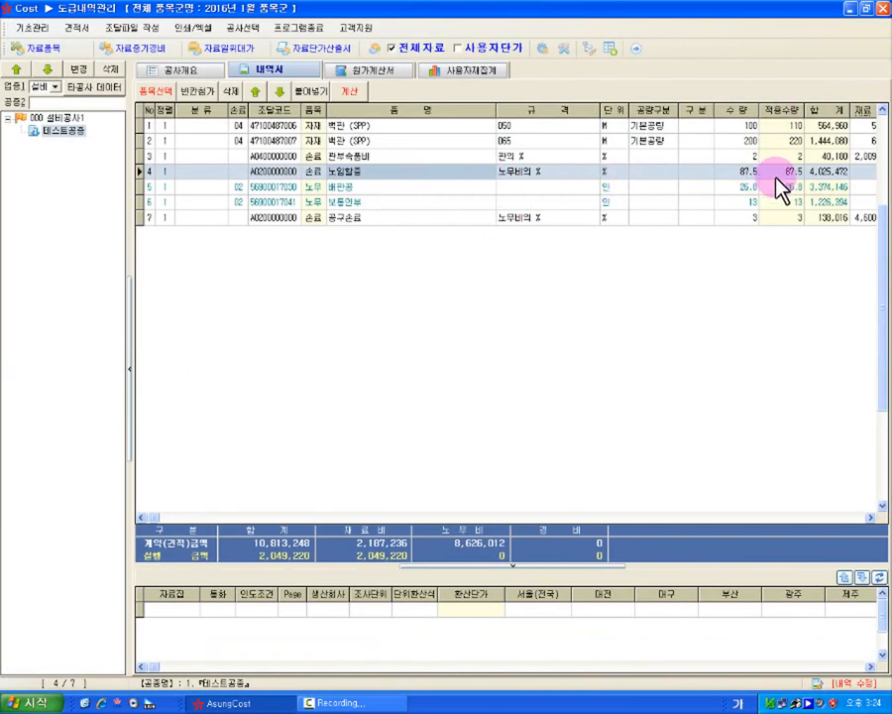
Check the 노임할증 item's 조달코드 and set the 손료 code of 배관공 and 보통인부 to 05
left_click(738, 172)
left_click(263, 174)
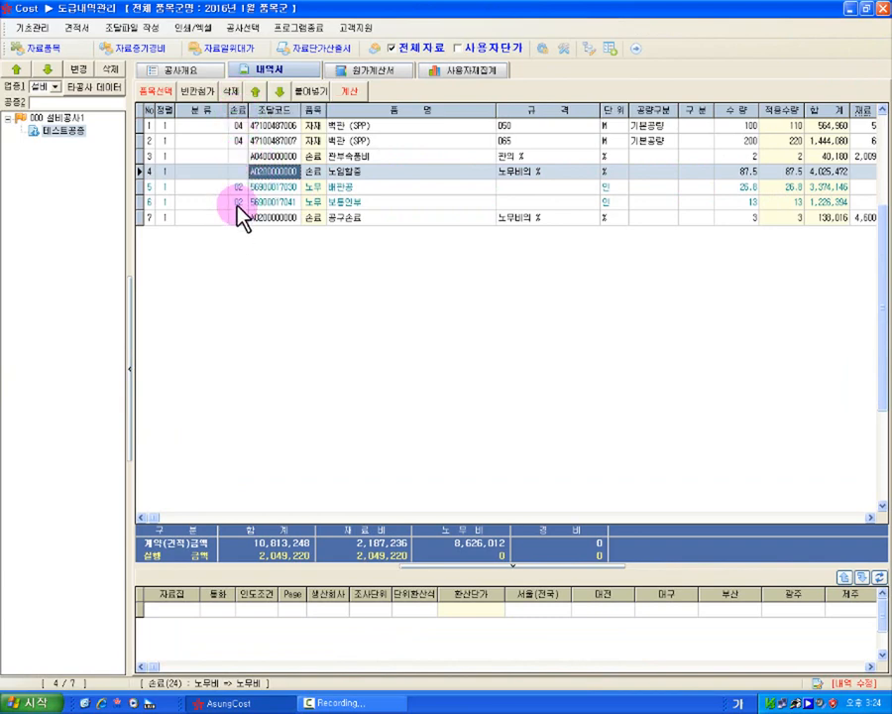
left_click(254, 173)
left_click_drag(263, 174, 255, 174)
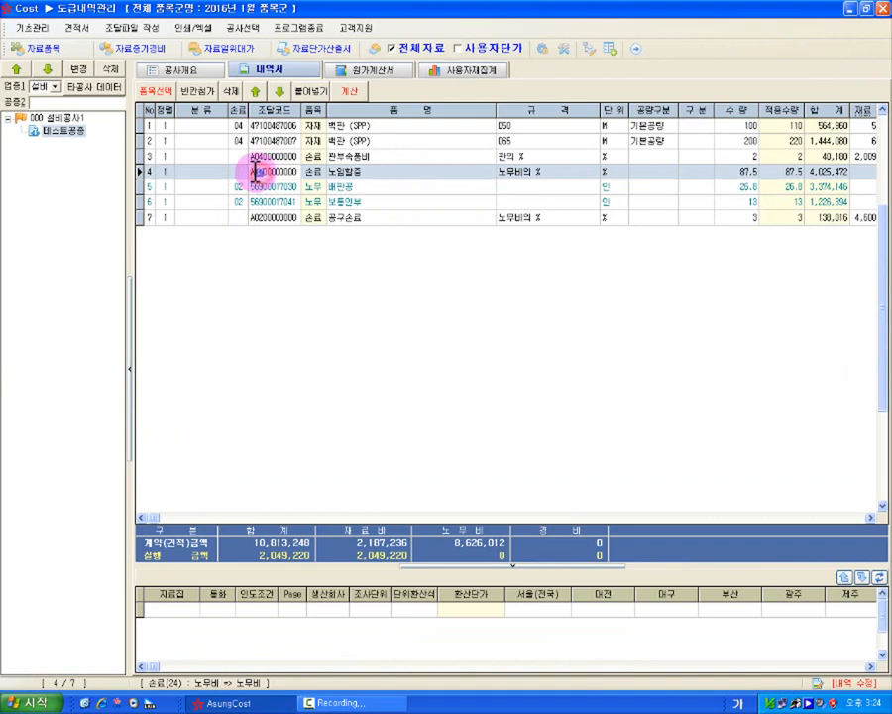
left_click(239, 189)
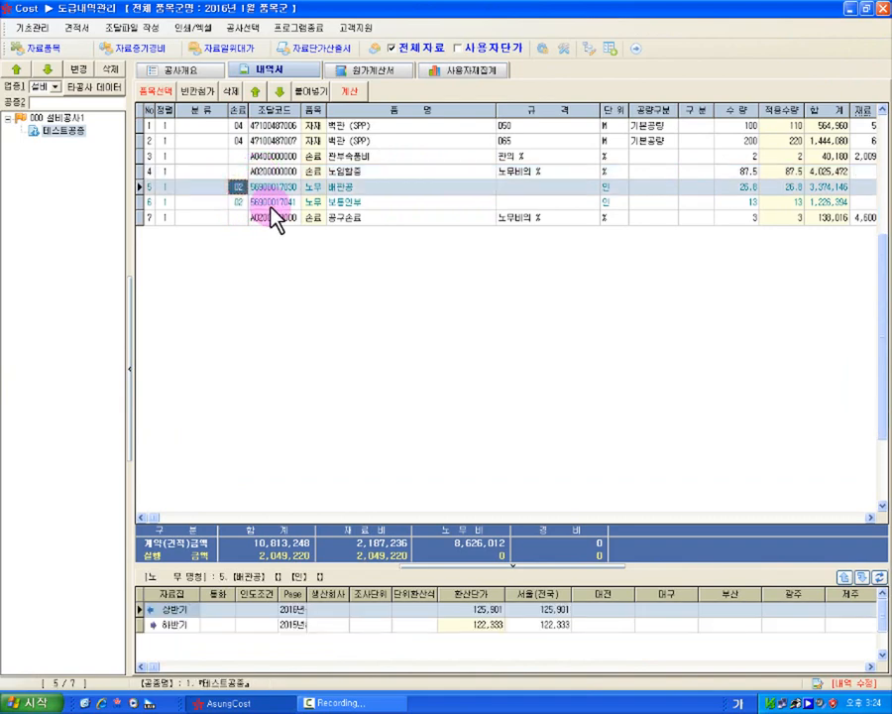
key("Return")
key("Down")
key("Left")
type("05")
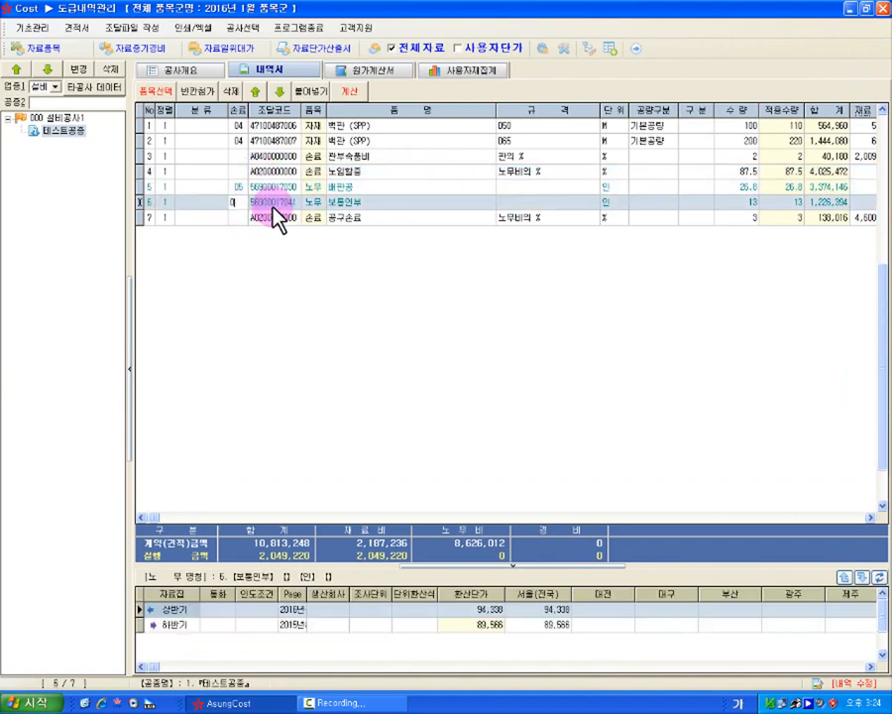
key("Return")
left_click(264, 170)
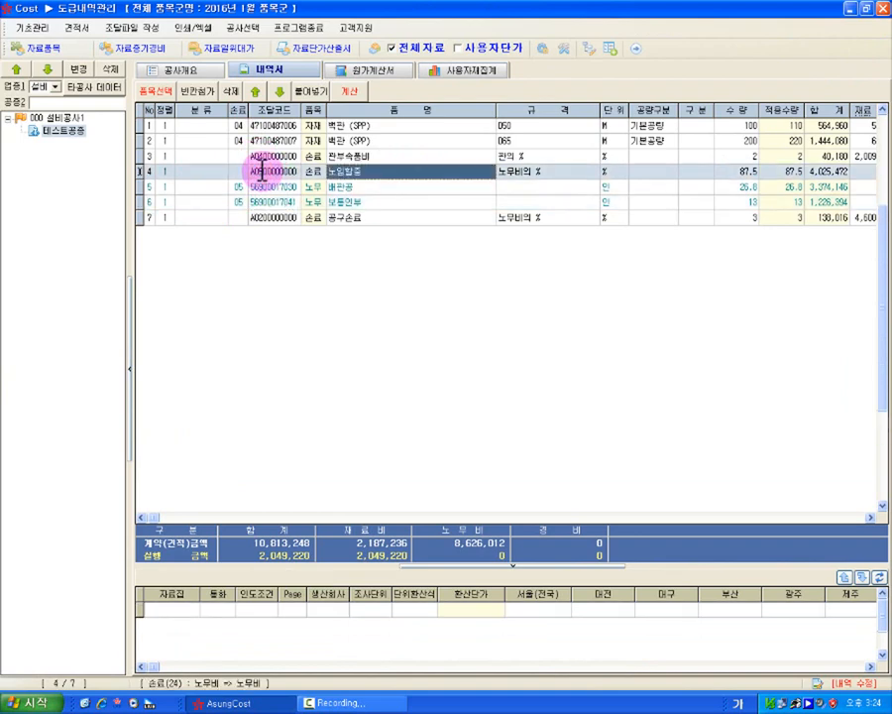
left_click(474, 187)
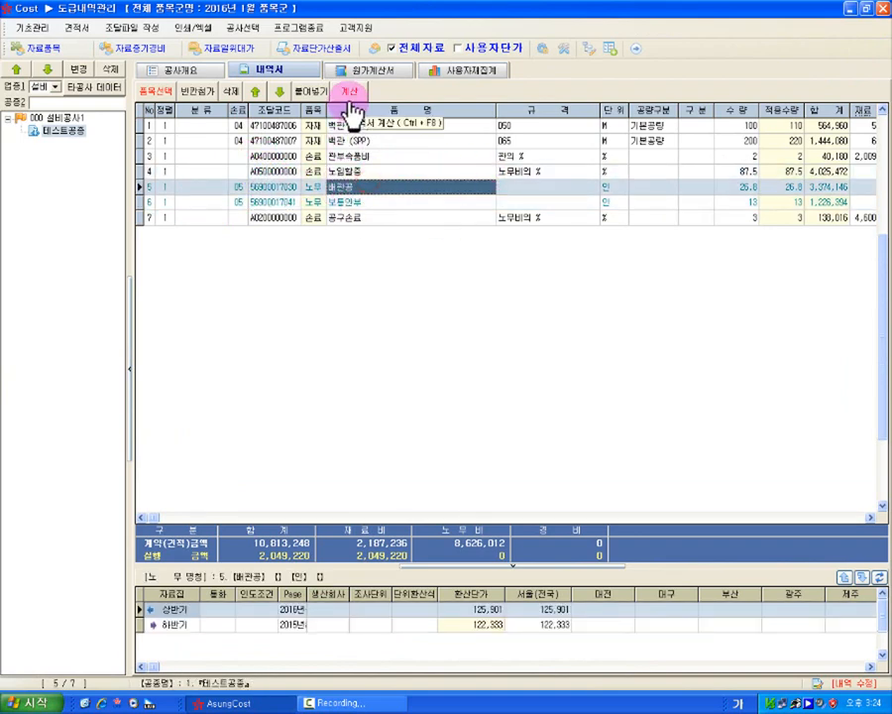
left_click(257, 217)
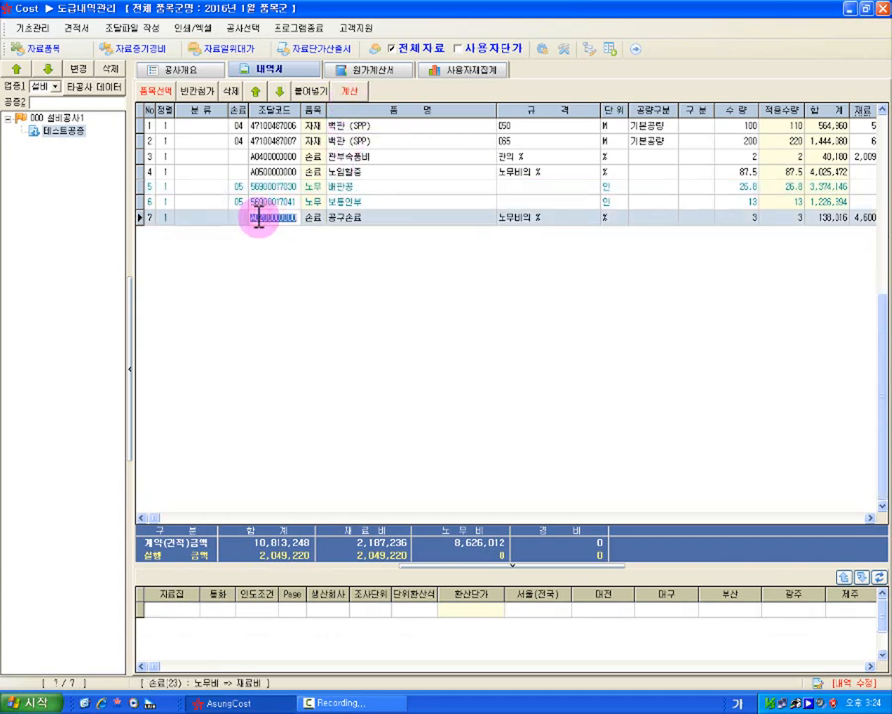
left_click(337, 187)
key("Down")
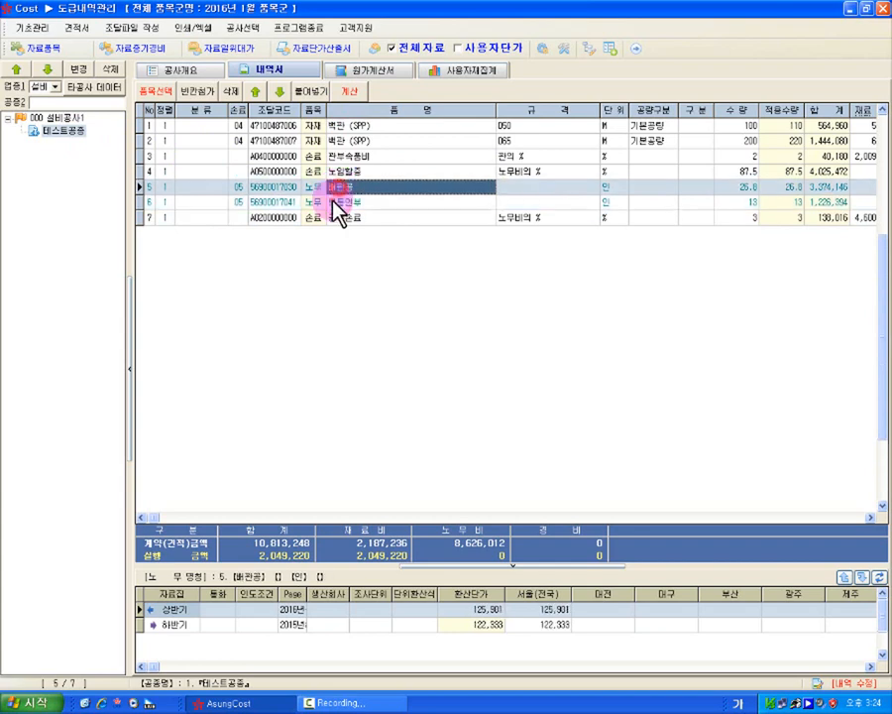
View the calculation settings of the 테스트공종 row in the 000 설비공사1 overview and return to its items
left_click(58, 118)
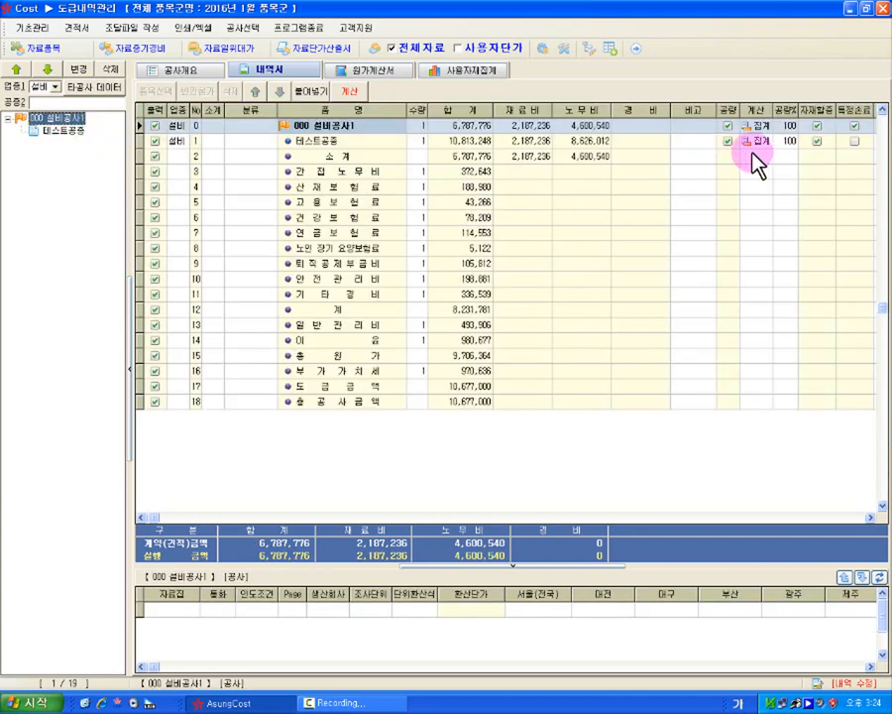
left_click(780, 142)
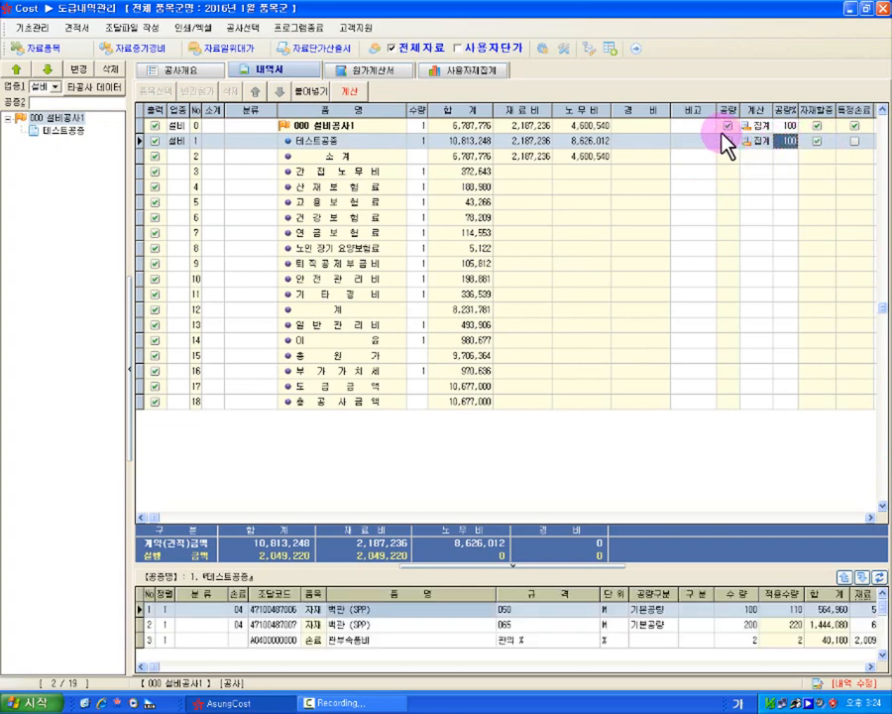
left_click(68, 131)
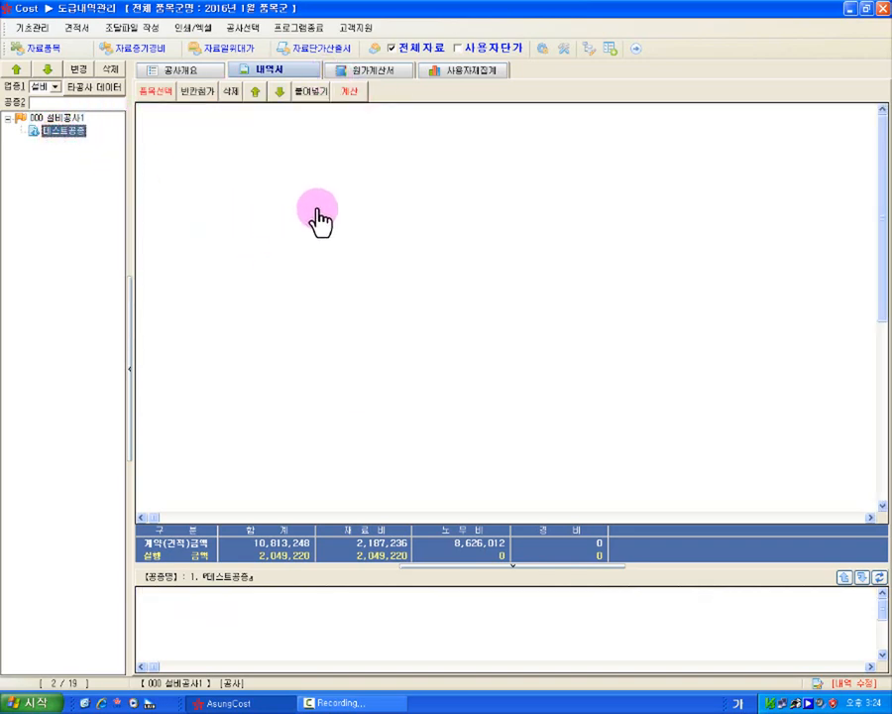
Set the 손료 code of 배관공 and 보통인부 back to 02
left_click(239, 201)
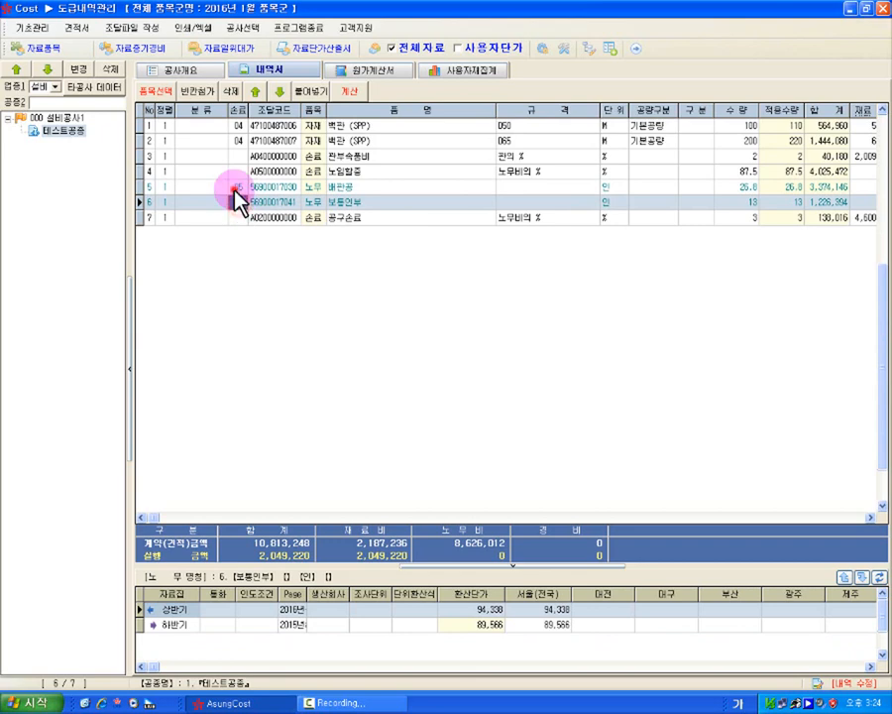
key("Up")
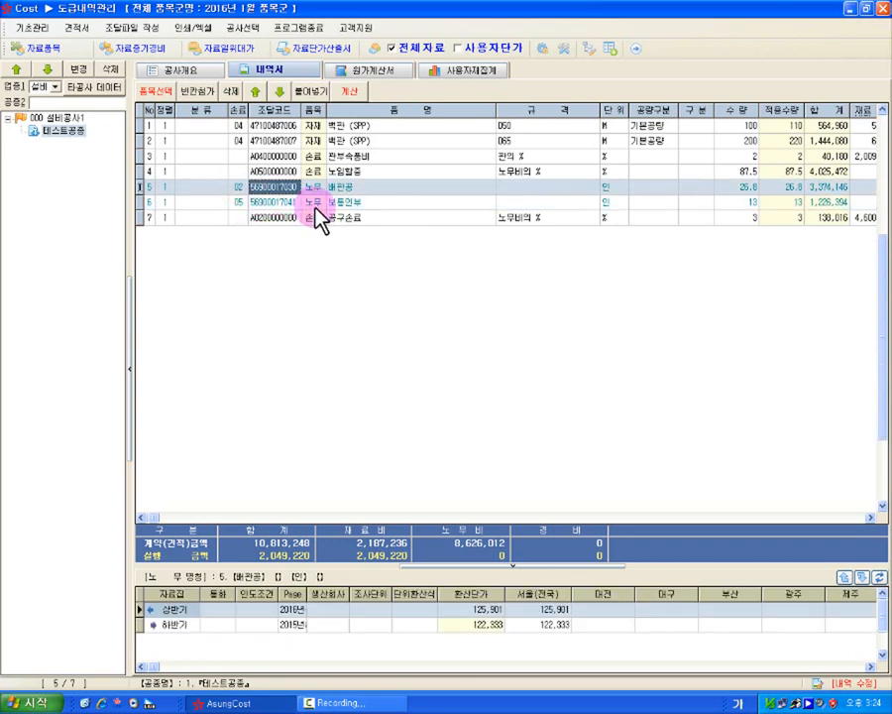
key("Down")
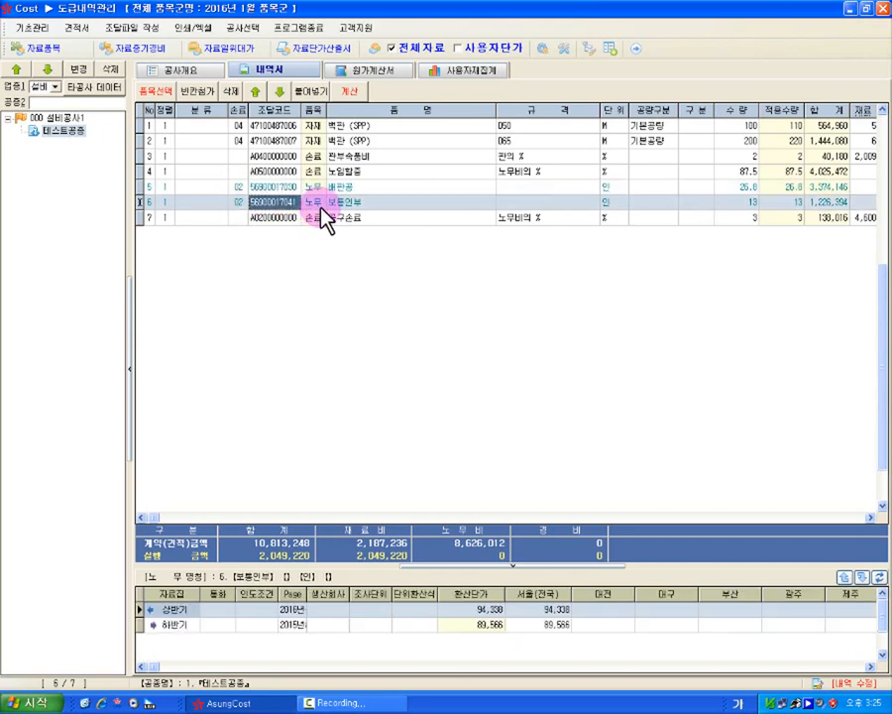
Examine how the 손료 codes of the pipe and labor items match the 조달코드 digits of 관부속품비 and 노임할증
key("Up")
key("Up")
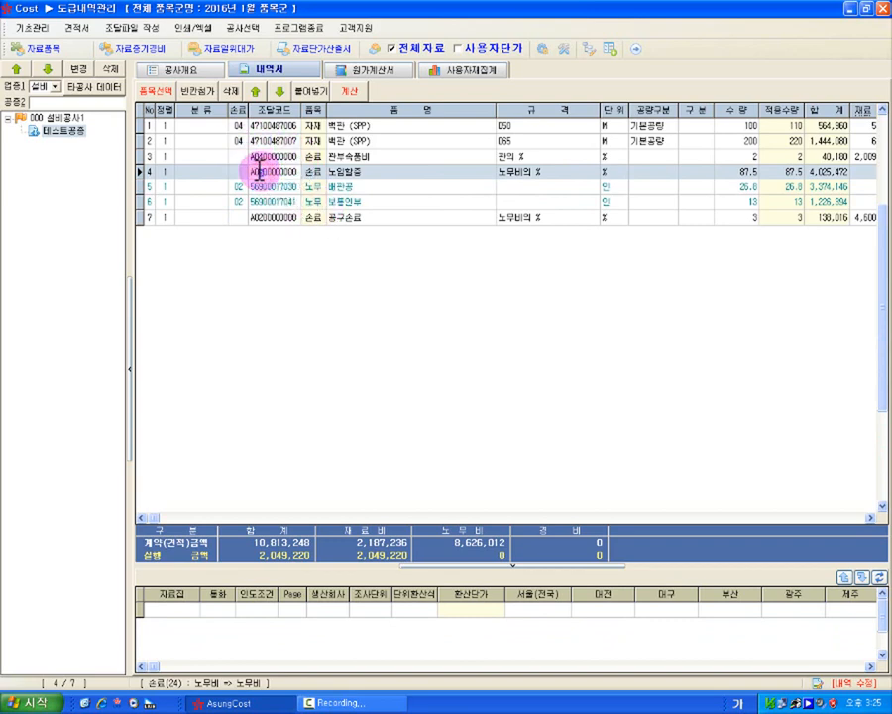
left_click(288, 142)
left_click(335, 156)
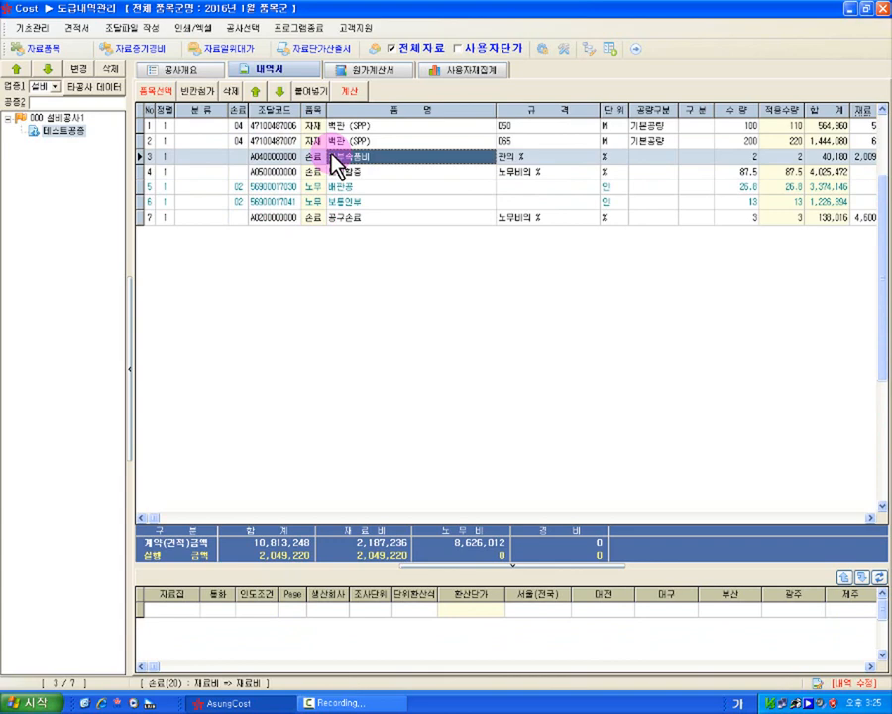
double_click(265, 157)
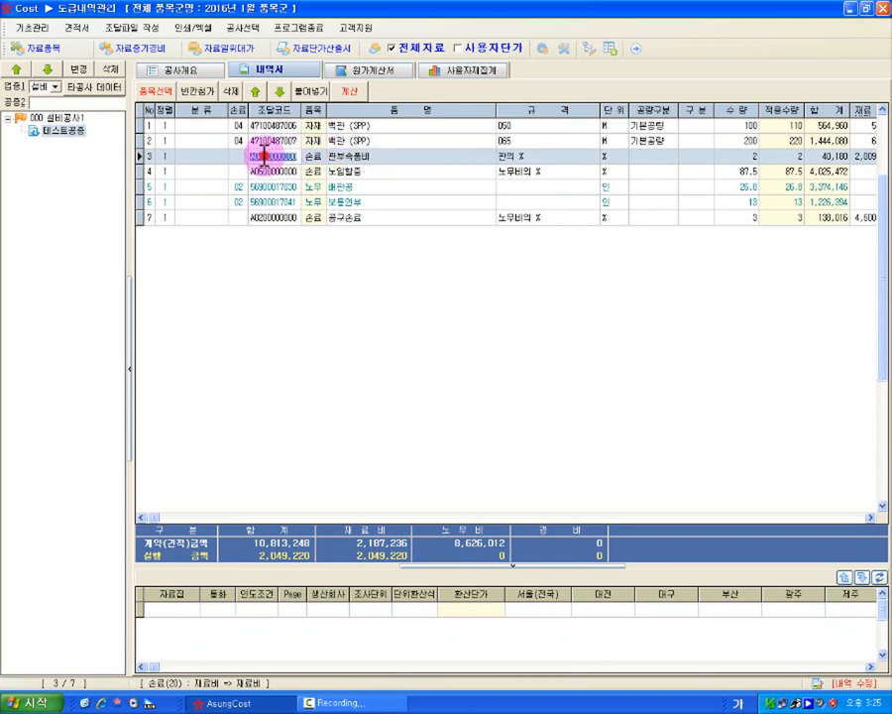
left_click(264, 157)
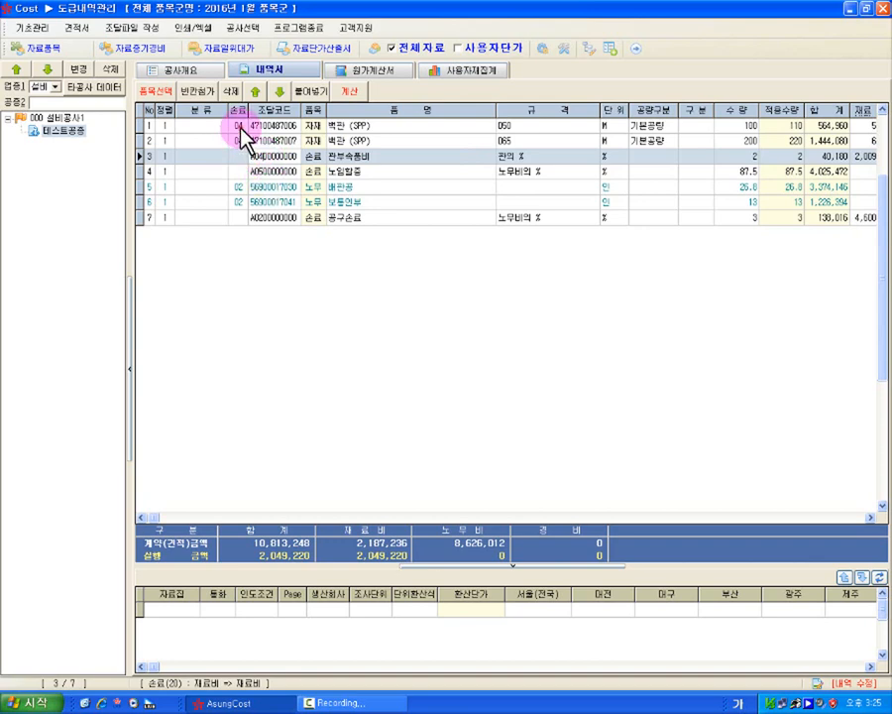
left_click(238, 141)
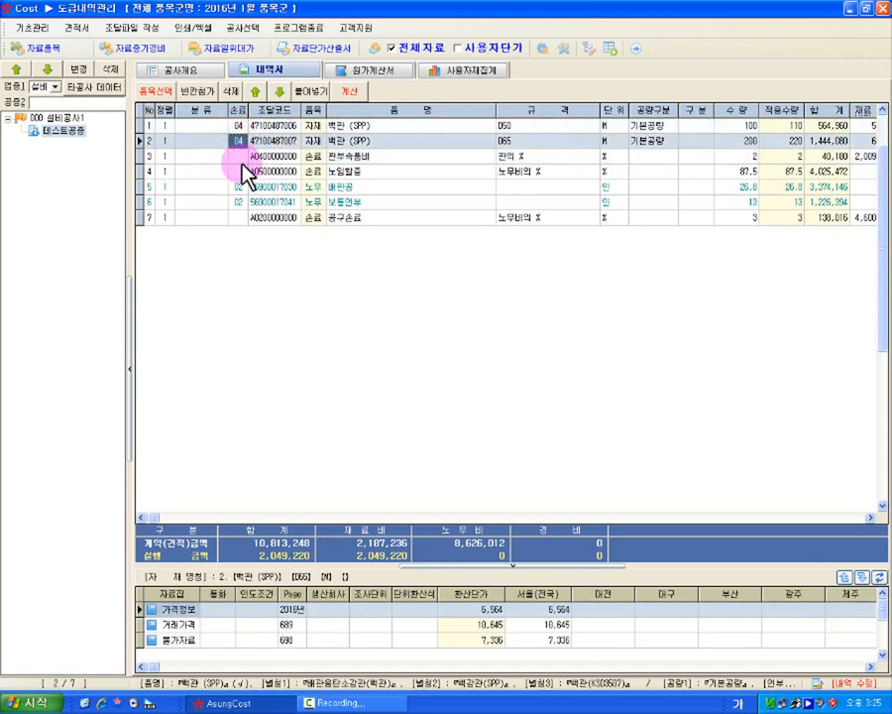
left_click(258, 172)
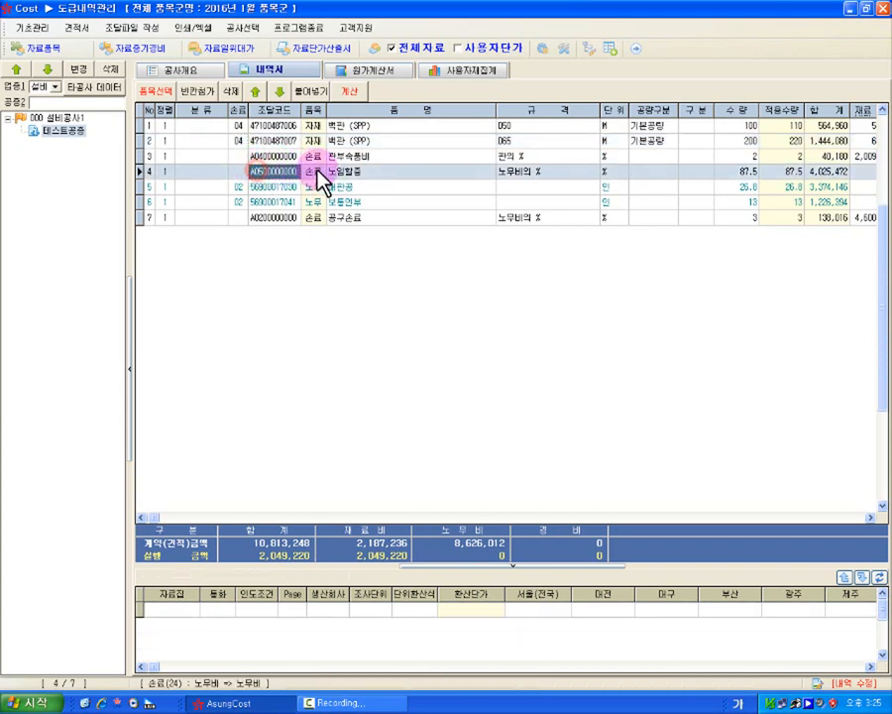
left_click(243, 186)
left_click(241, 201)
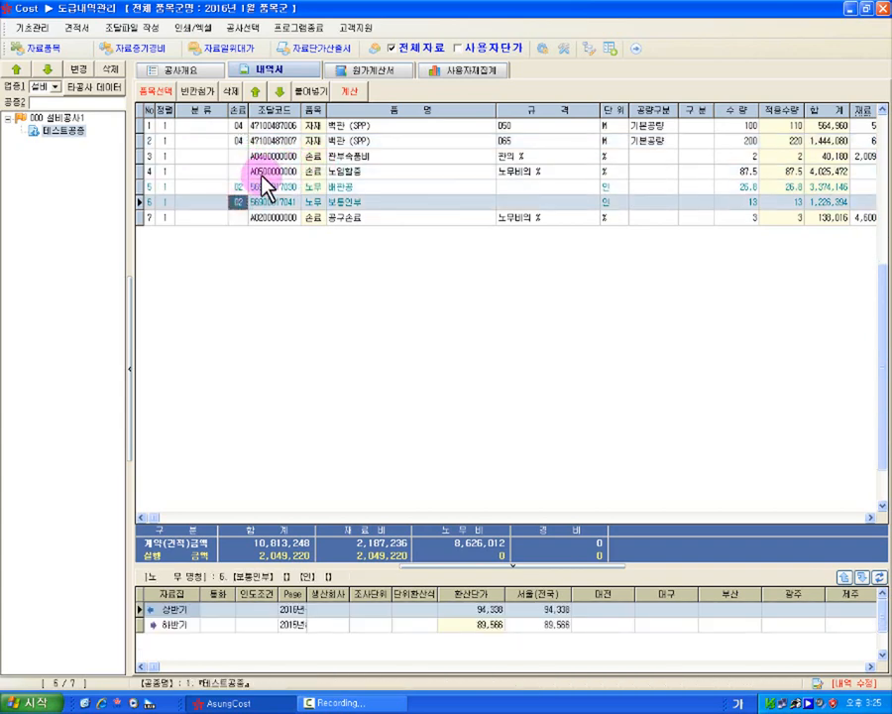
left_click(260, 171)
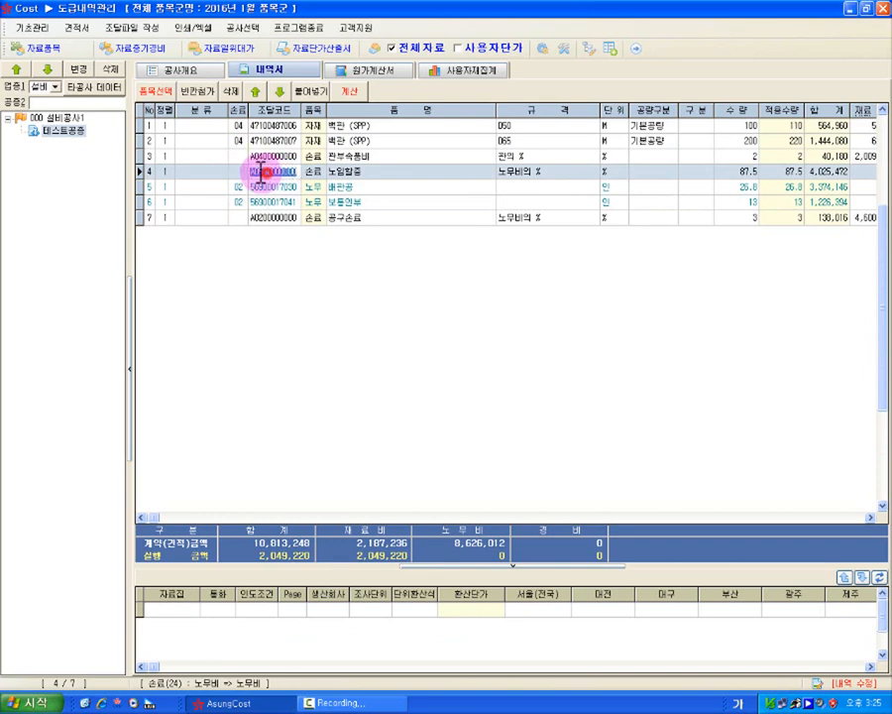
left_click(277, 171)
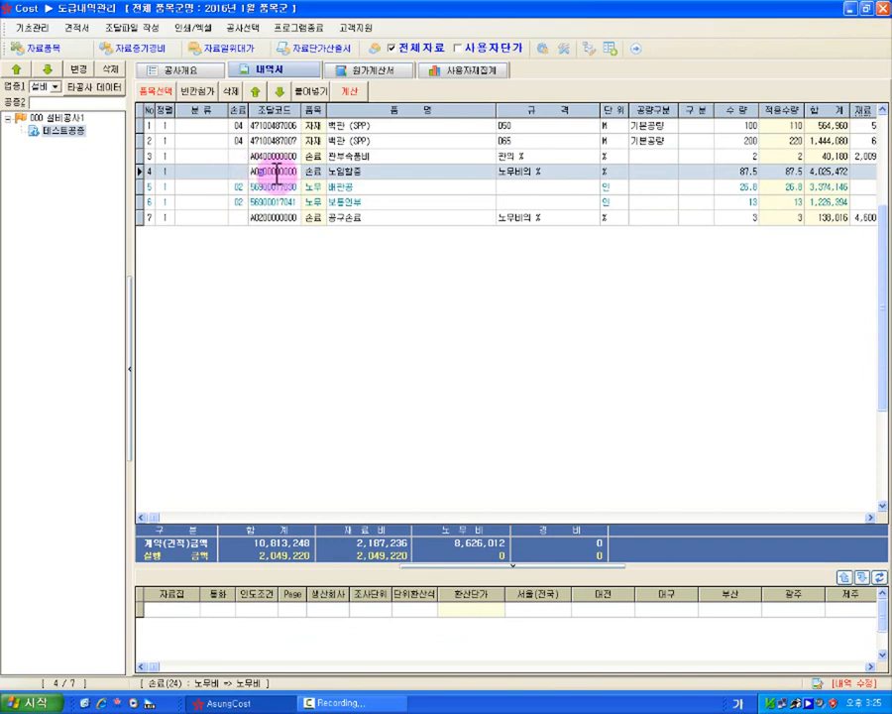
left_click(339, 187)
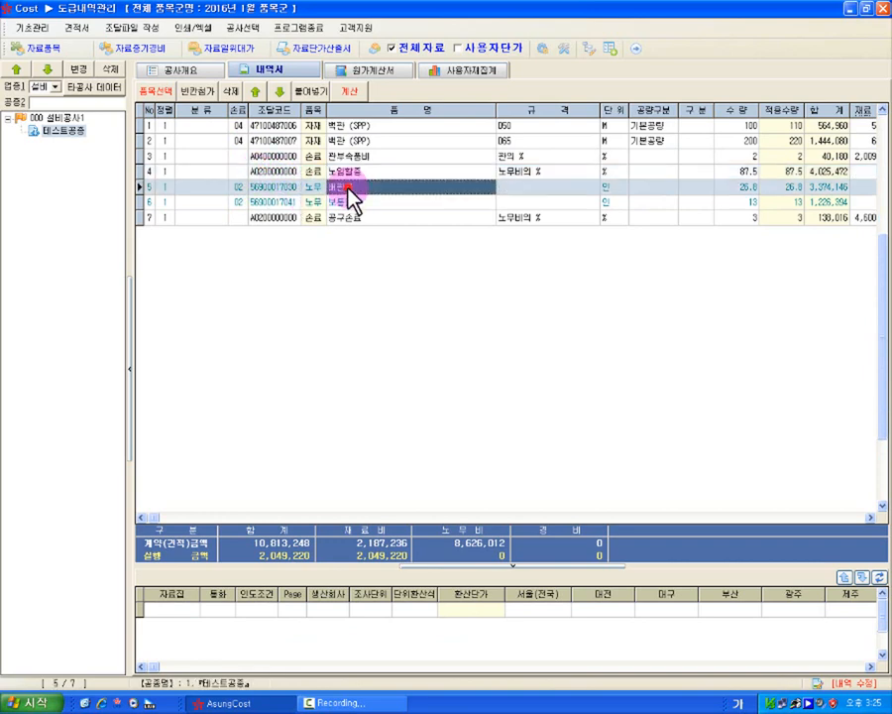
Run the full calculation of the estimate and reopen the items of 테스트공종
left_click(352, 99)
left_click(355, 132)
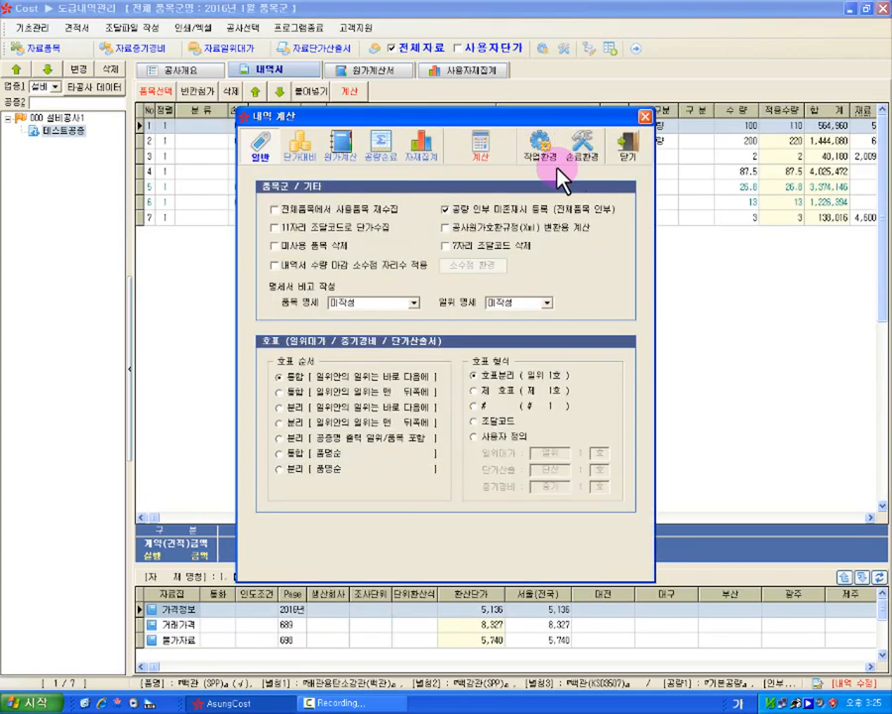
left_click(484, 144)
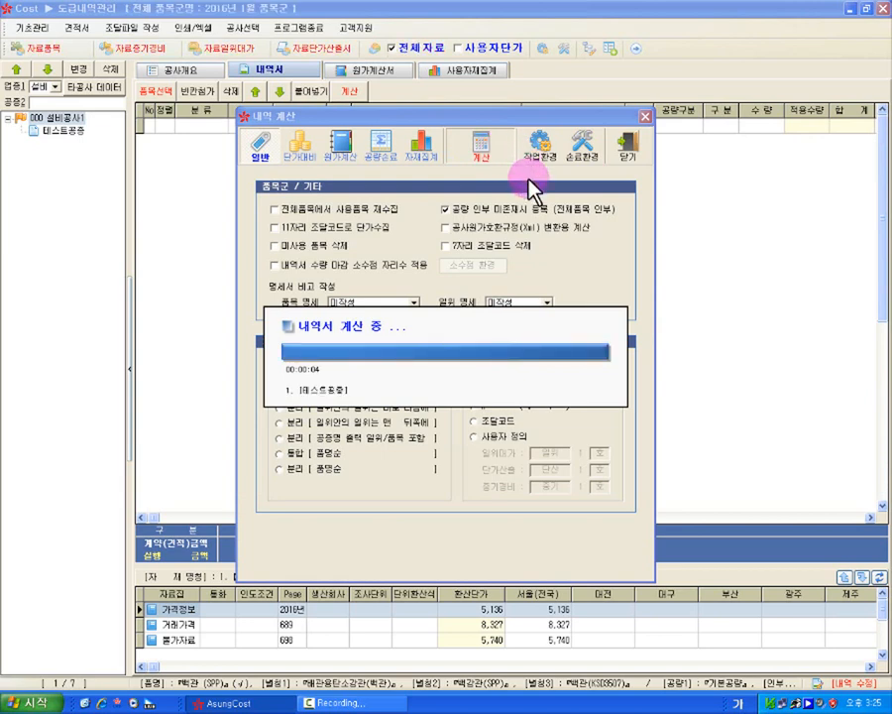
left_click(67, 131)
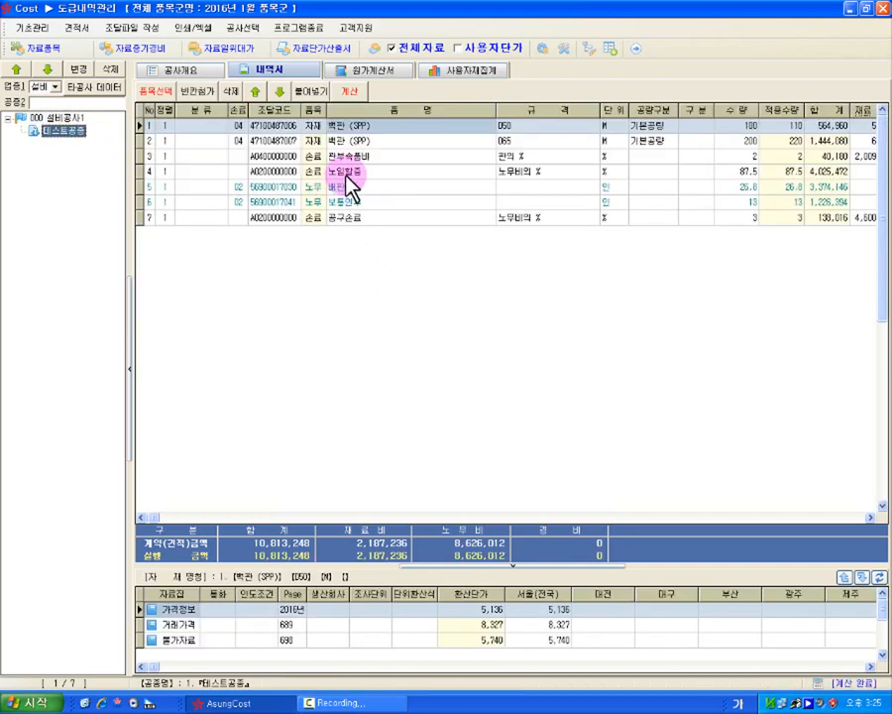
Check the 조달코드, total and labor cost amount of the 노임할증 row in 테스트공종
left_click(348, 175)
left_click(268, 172)
left_click(840, 171)
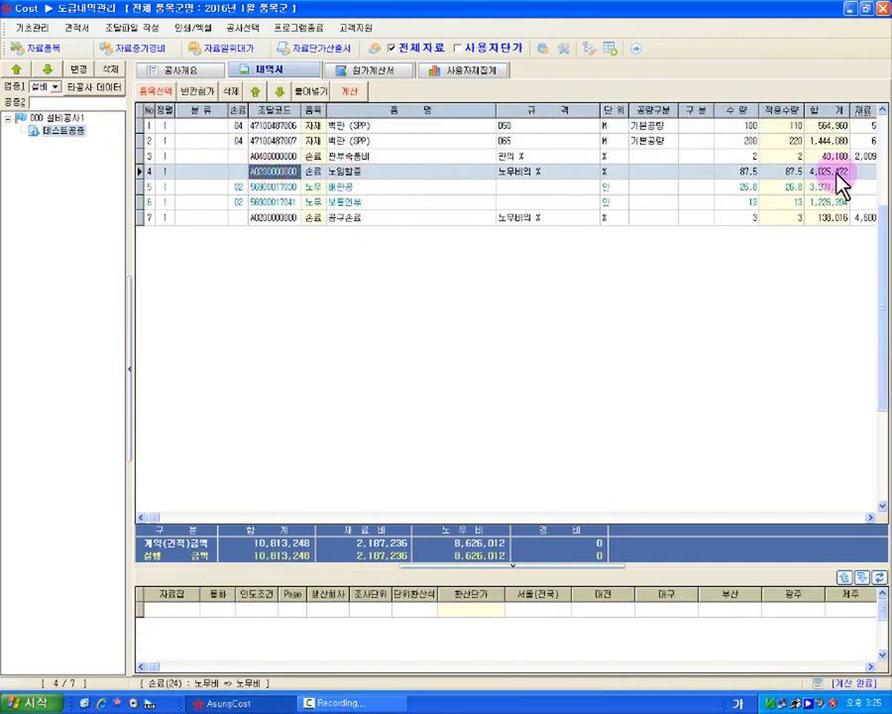
left_click(863, 173)
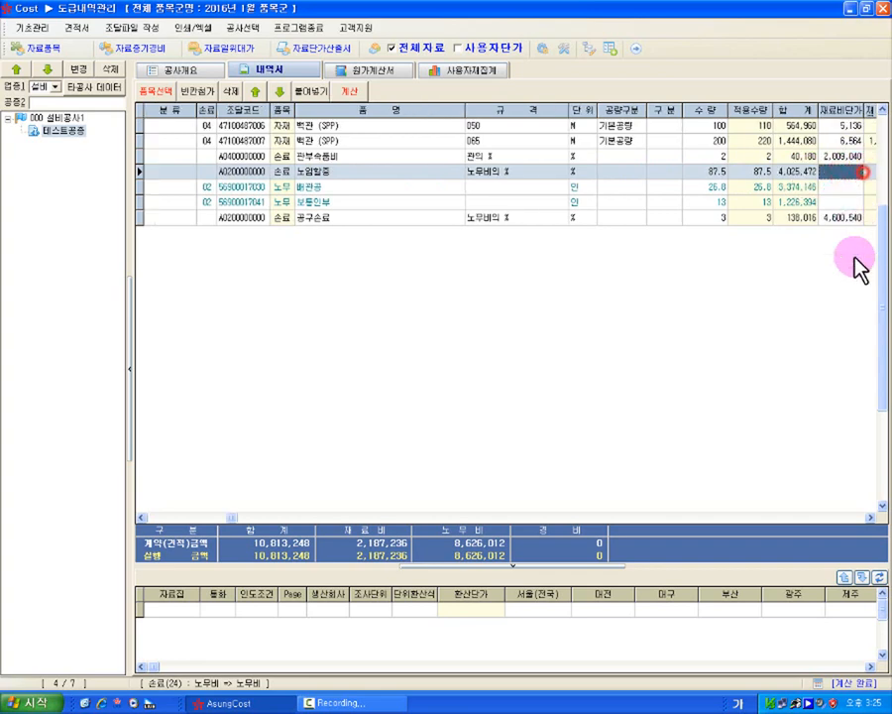
left_click(872, 517)
left_click(872, 518)
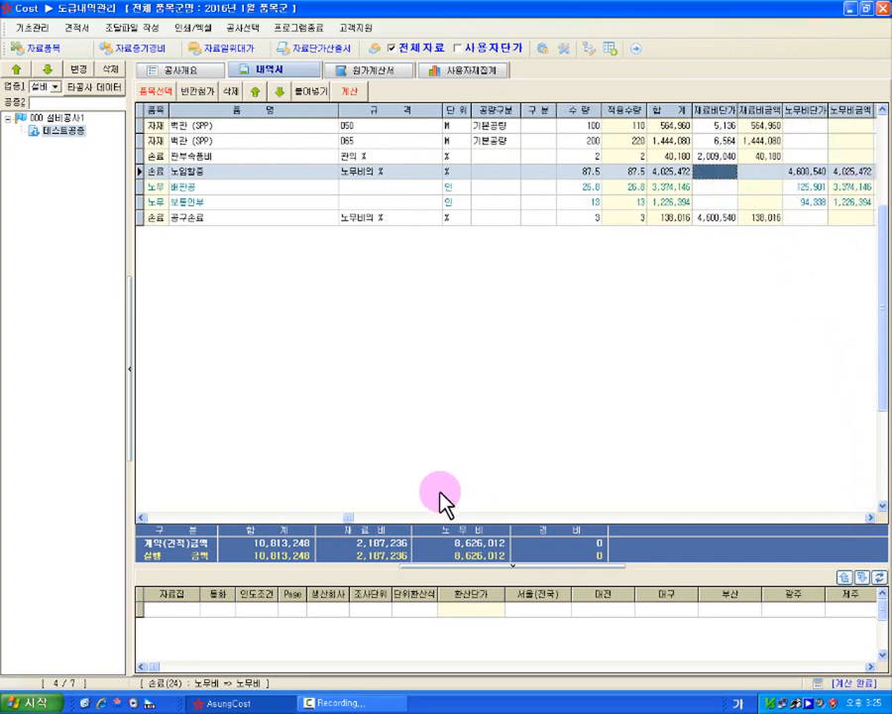
left_click(313, 518)
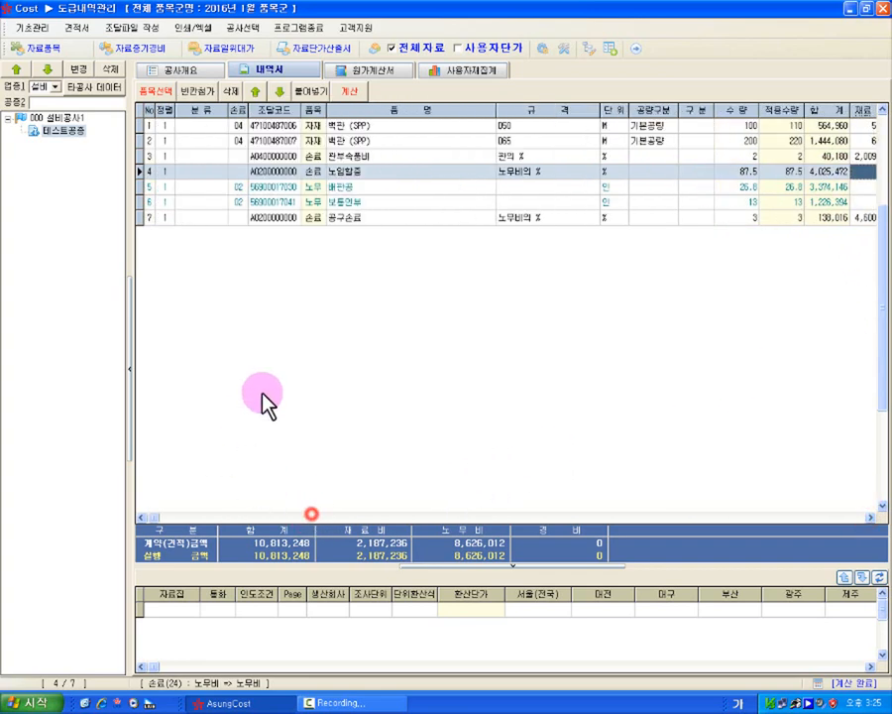
Open the 공량손료 calculation settings for 000 설비공사1
left_click(55, 117)
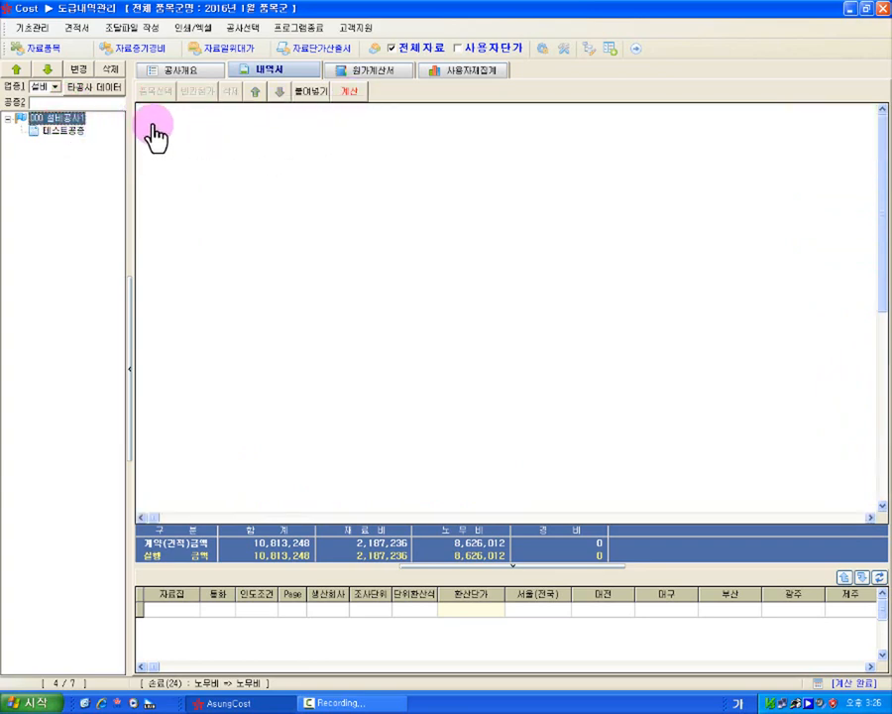
left_click(347, 90)
left_click(375, 124)
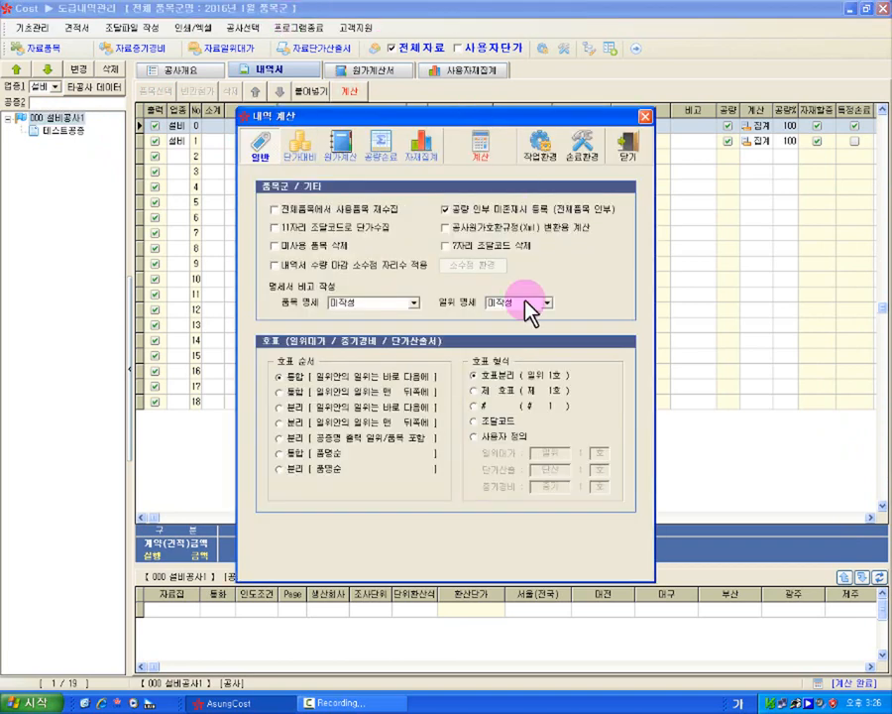
left_click(379, 148)
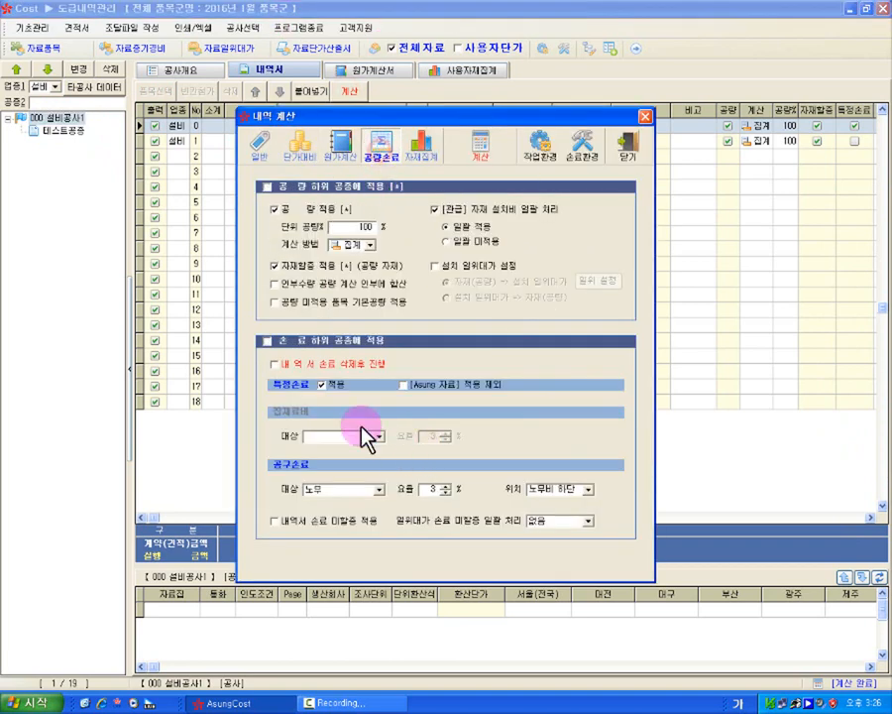
Try the 손료 하위공종에 적용 option, turn it back off and leave the calculation settings without calculating
left_click(265, 342)
left_click_drag(449, 119, 398, 164)
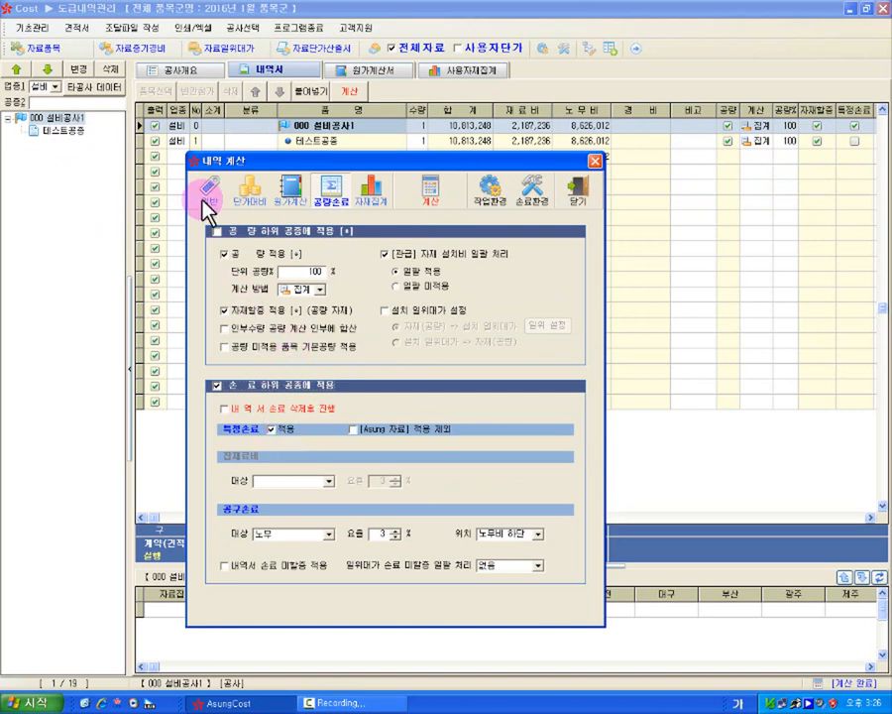
left_click(216, 385)
left_click(577, 191)
Compare the 특정손료 and 공구손료 settings of 000 설비공사1 and 테스트공종 in the overview
left_click(869, 517)
left_click(869, 518)
left_click(869, 518)
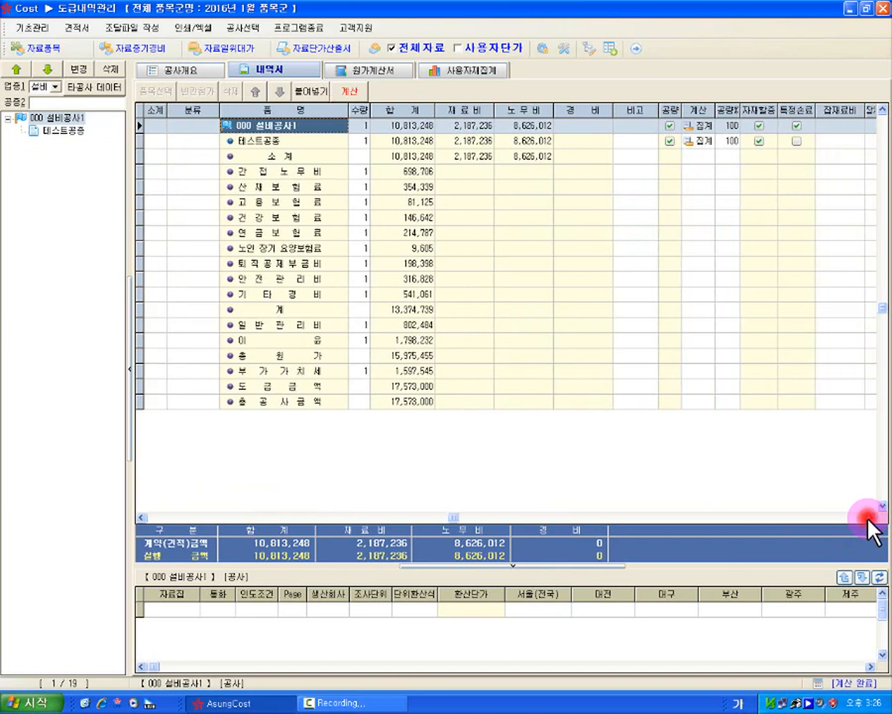
left_click(870, 518)
left_click(870, 518)
left_click(870, 518)
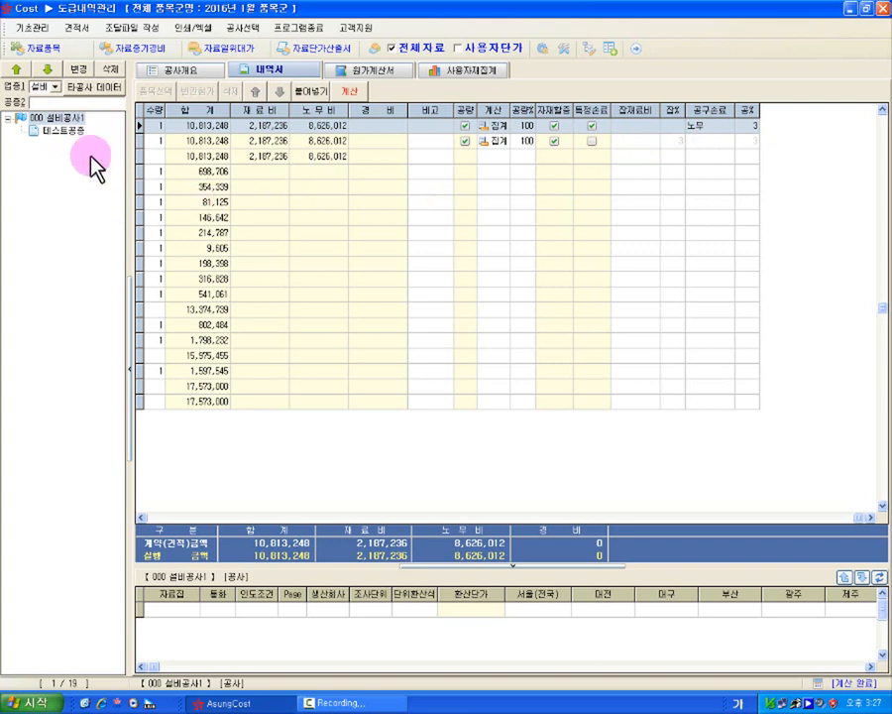
Check the 공량손료 calculation settings of 테스트공종 and close them without calculating
left_click(63, 131)
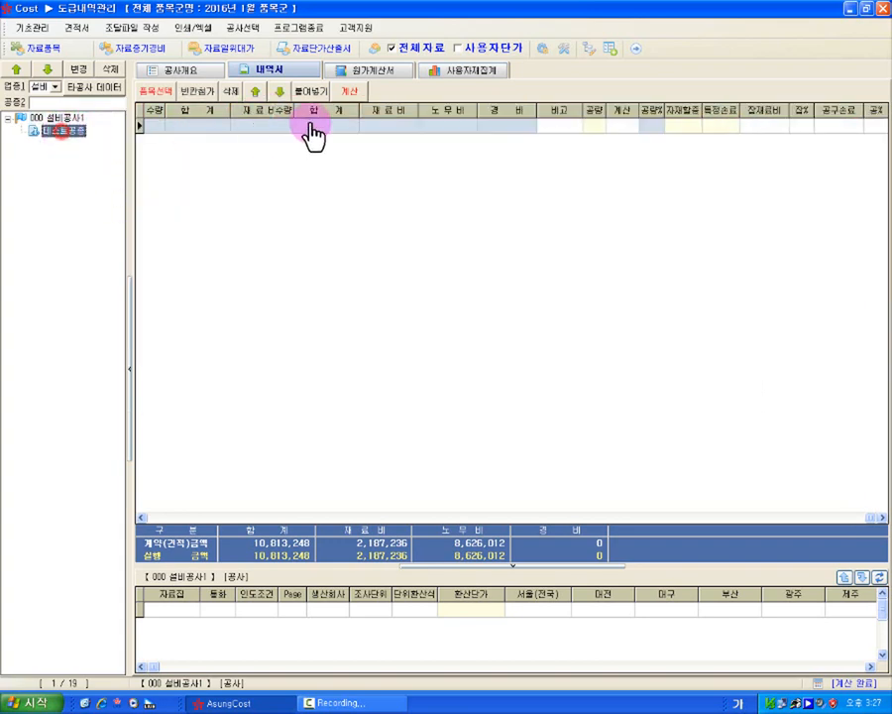
left_click(348, 91)
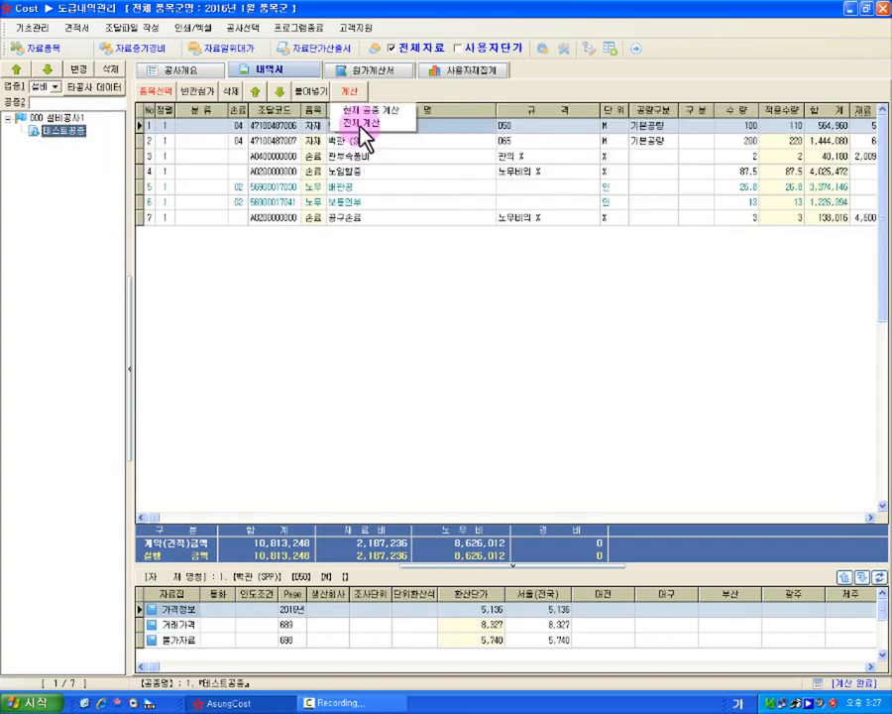
left_click(361, 125)
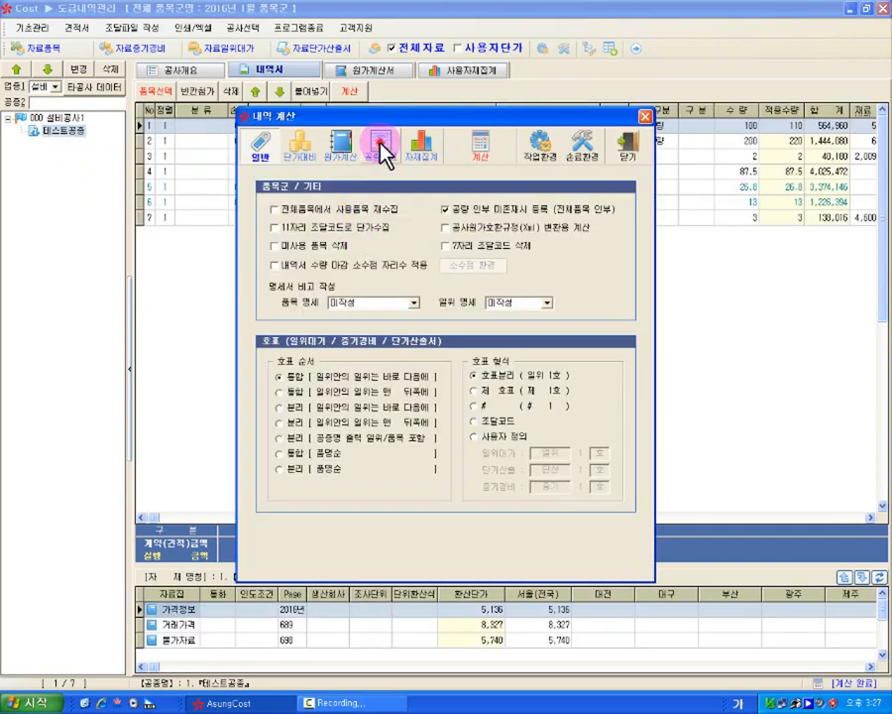
left_click(380, 147)
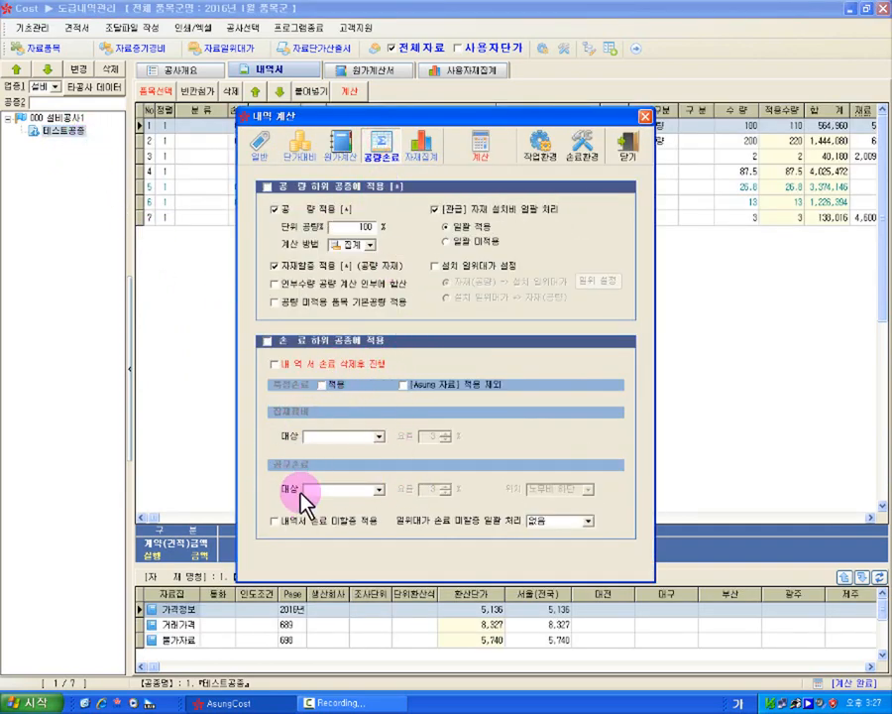
left_click(640, 133)
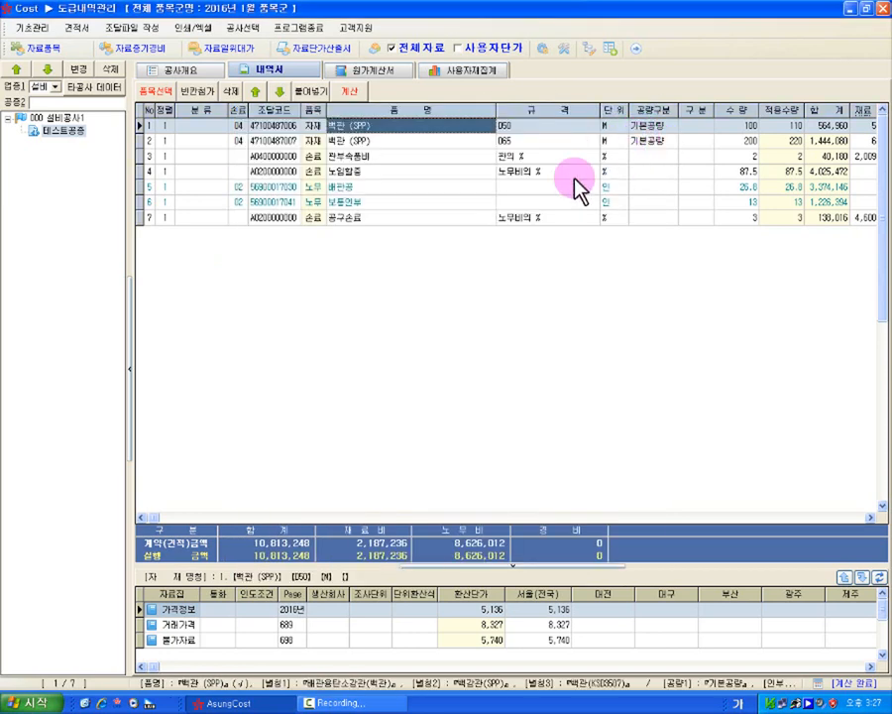
Add a new work type named 테스트2 under 000 설비공사1
left_click(47, 120)
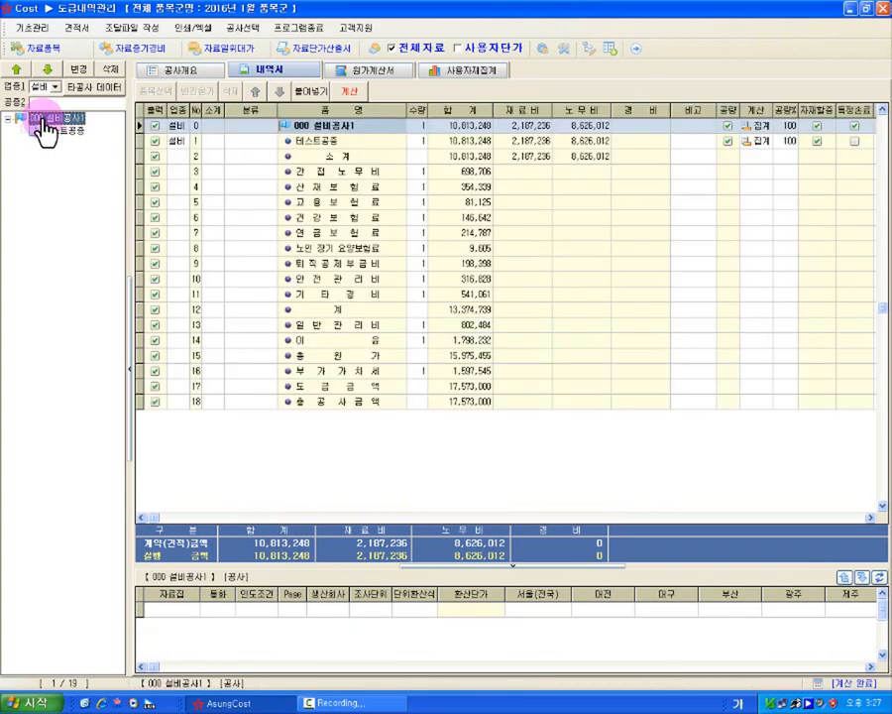
left_click(340, 141)
left_click(59, 131)
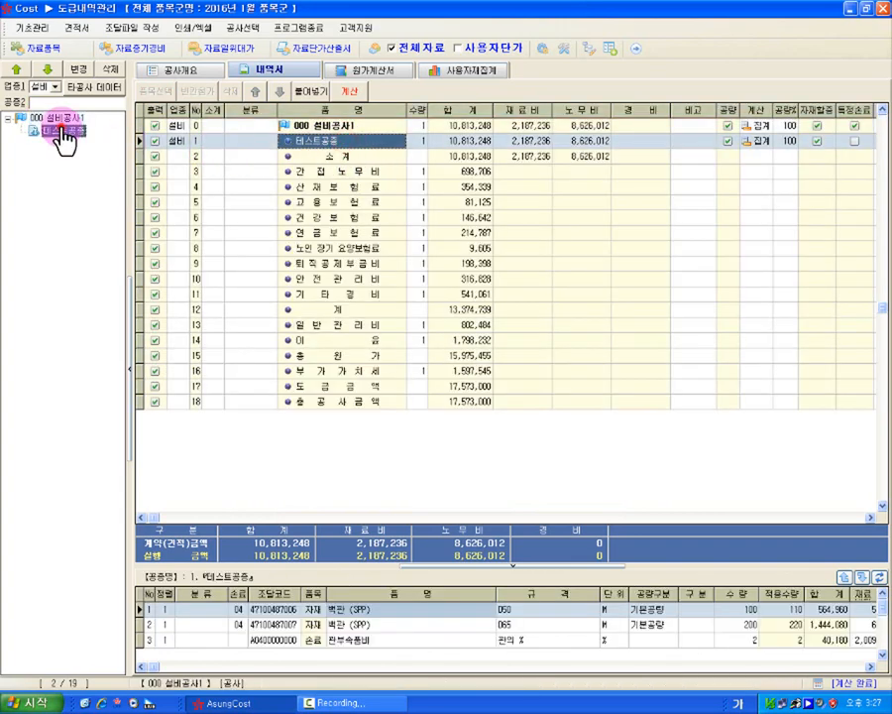
left_click(61, 120)
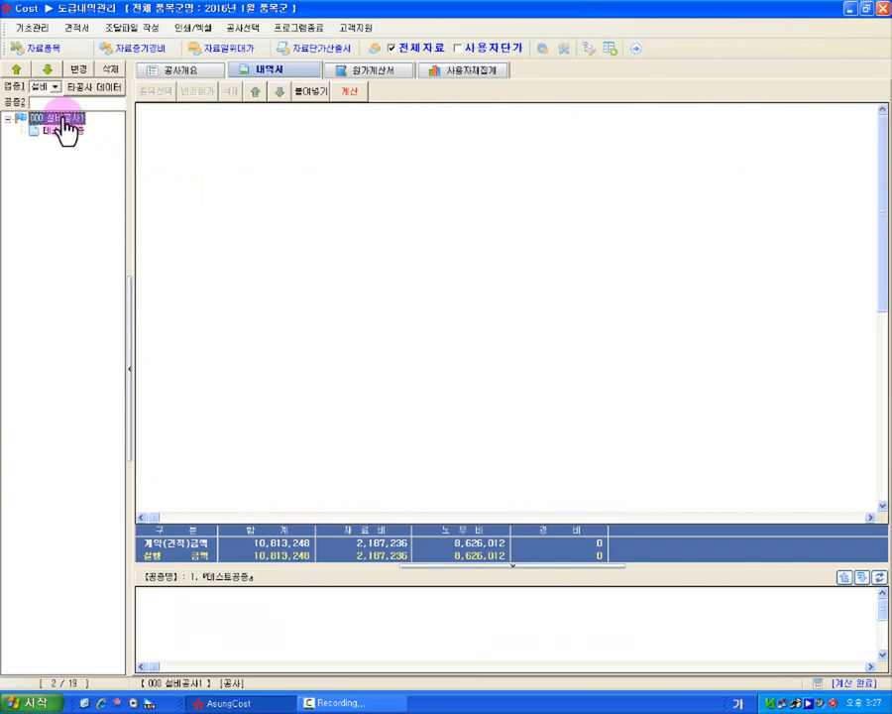
left_click(61, 120)
type("테")
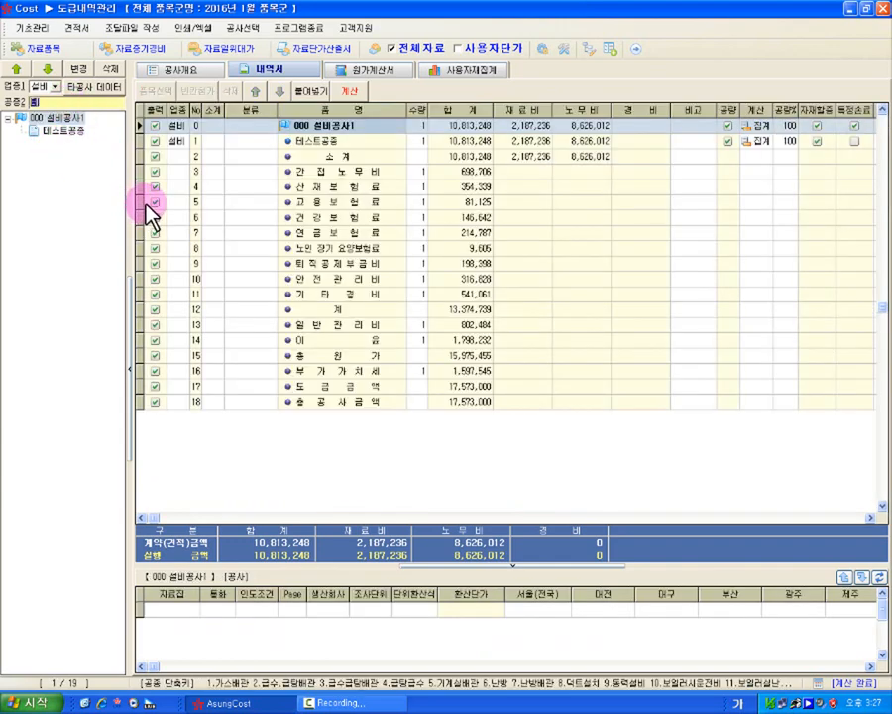
type("스트2")
key("Return")
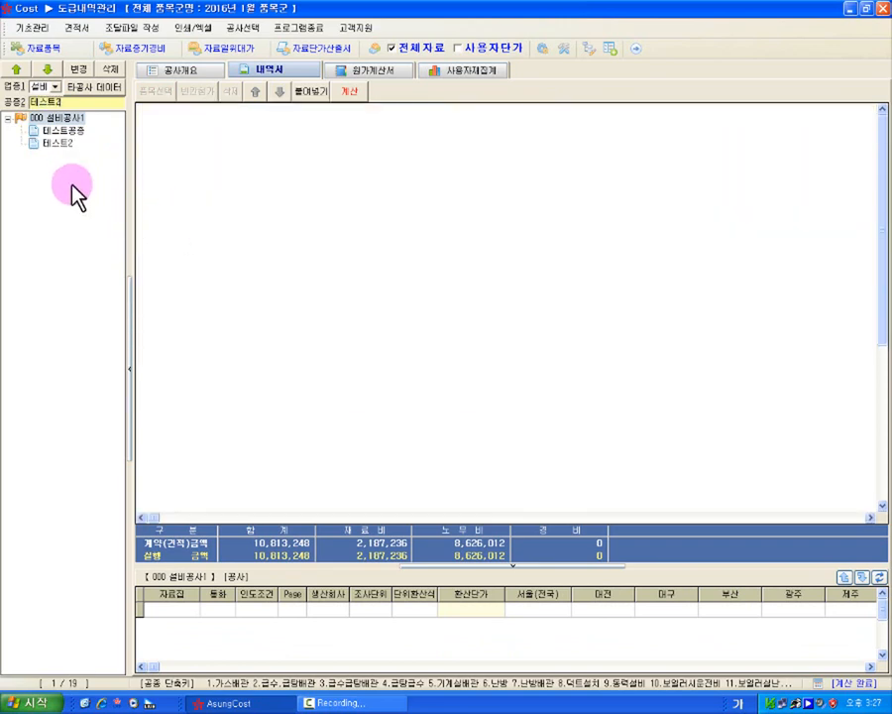
Turn off 특정손료 and set 공구손료 to blank for the 테스트2 row in the 000 설비공사1 overview
left_click(60, 119)
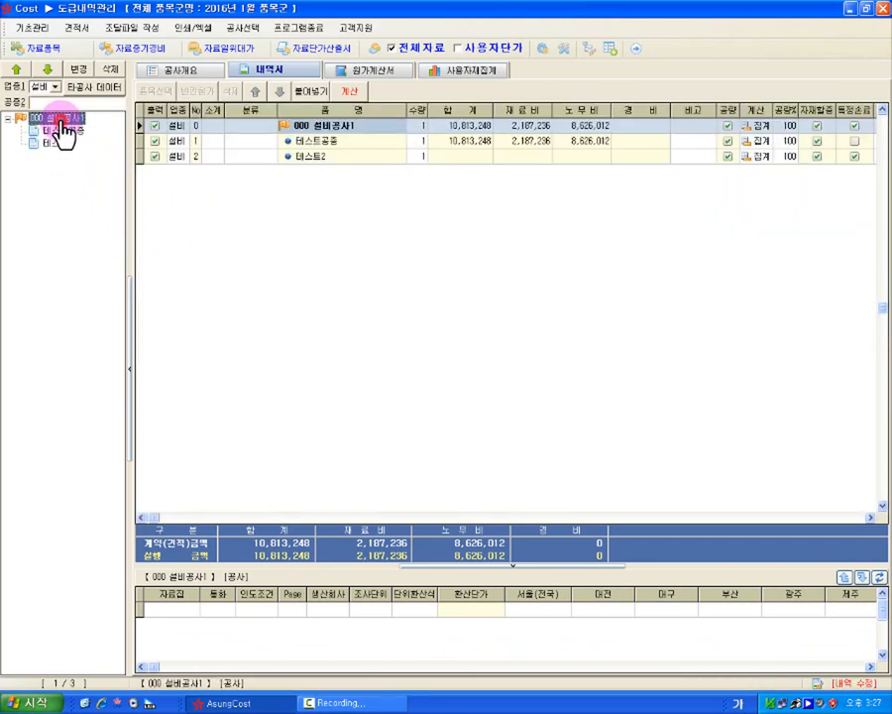
left_click(873, 517)
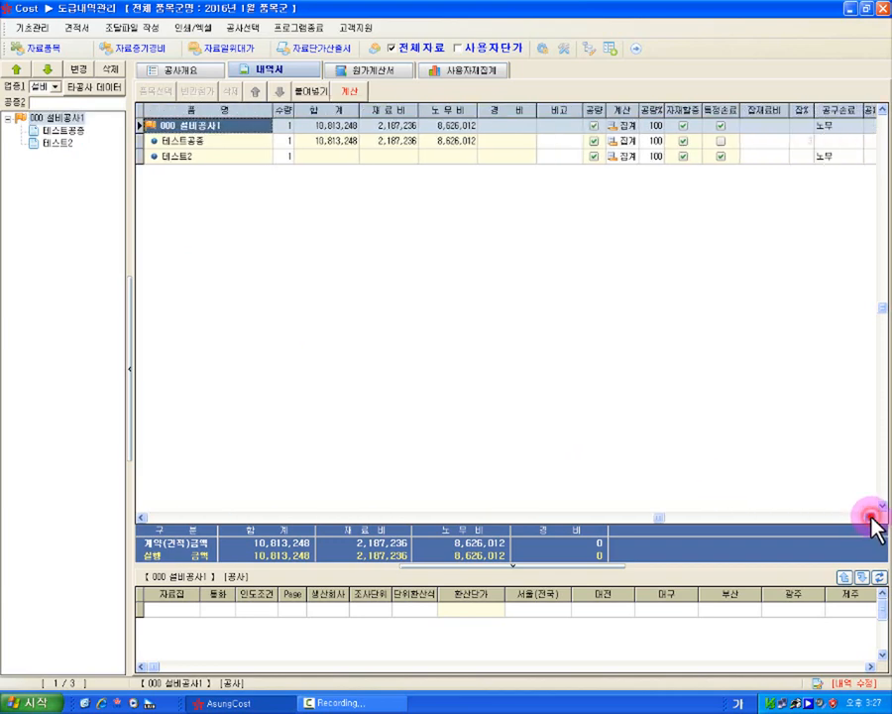
left_click(872, 517)
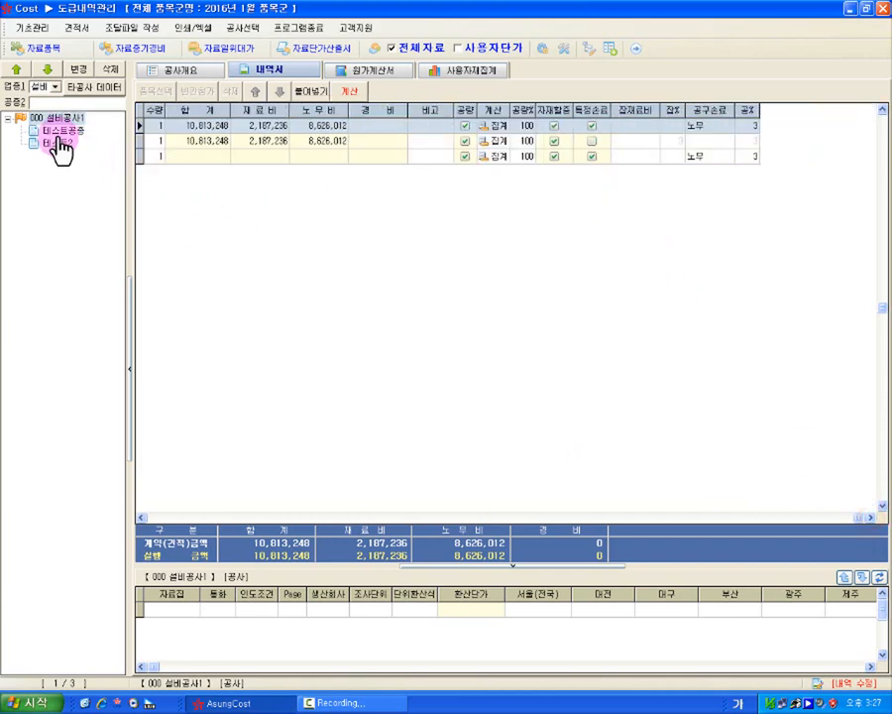
left_click(601, 155)
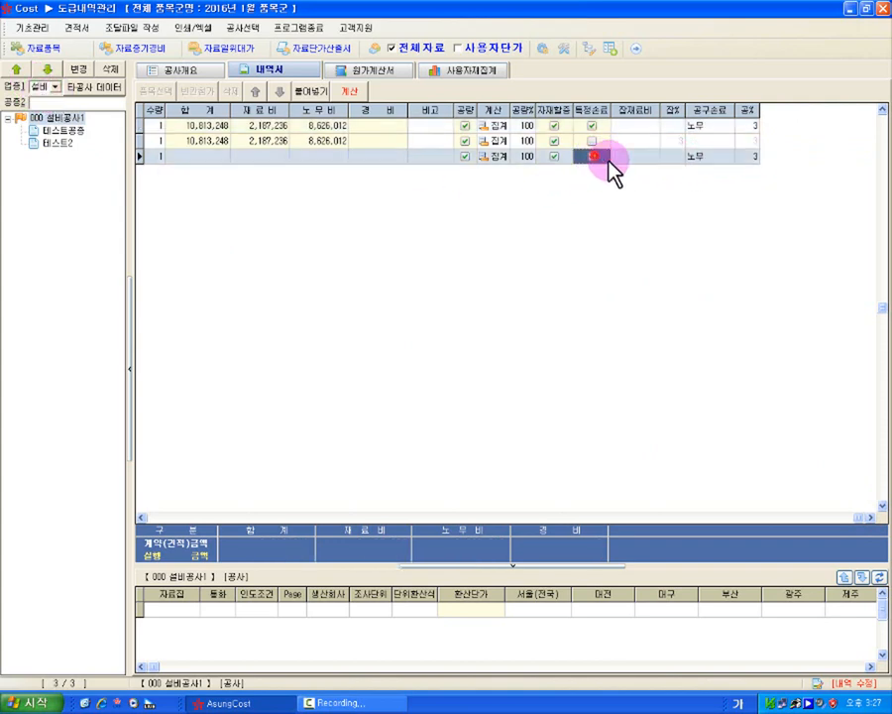
left_click(696, 155)
left_click(721, 157)
left_click(726, 156)
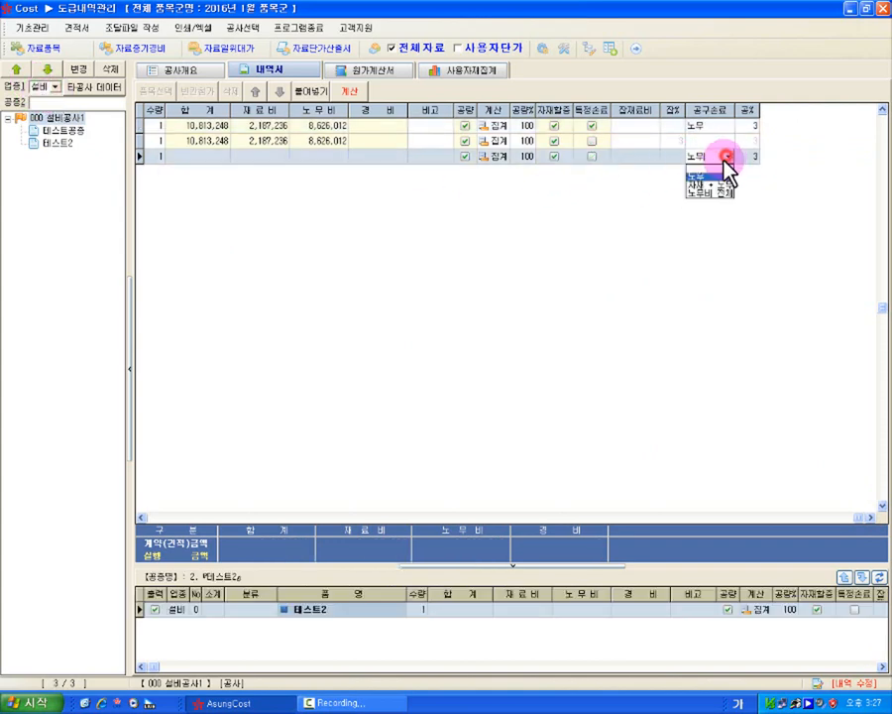
left_click(717, 167)
left_click(634, 159)
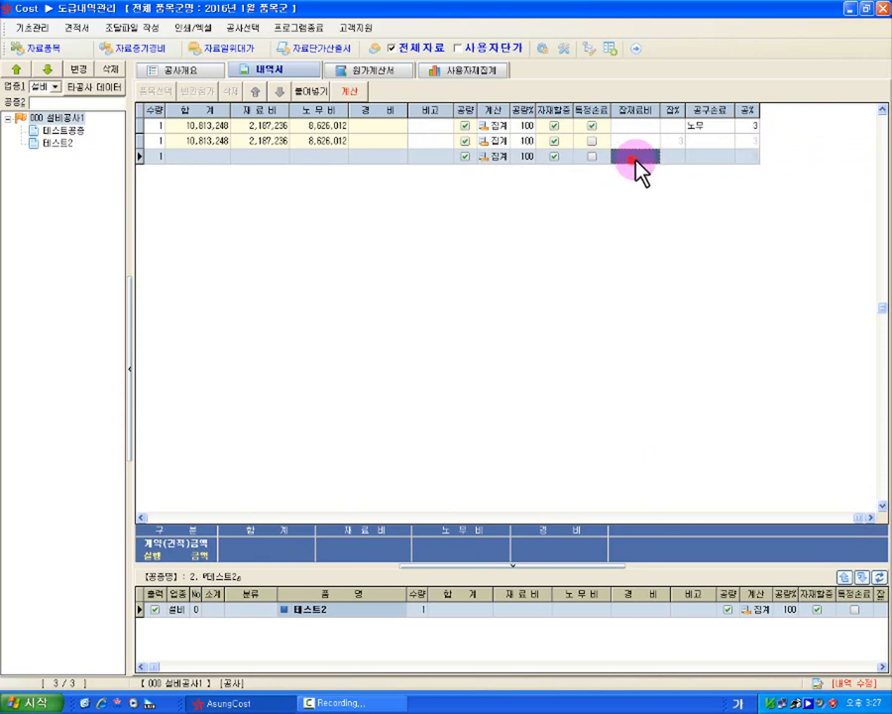
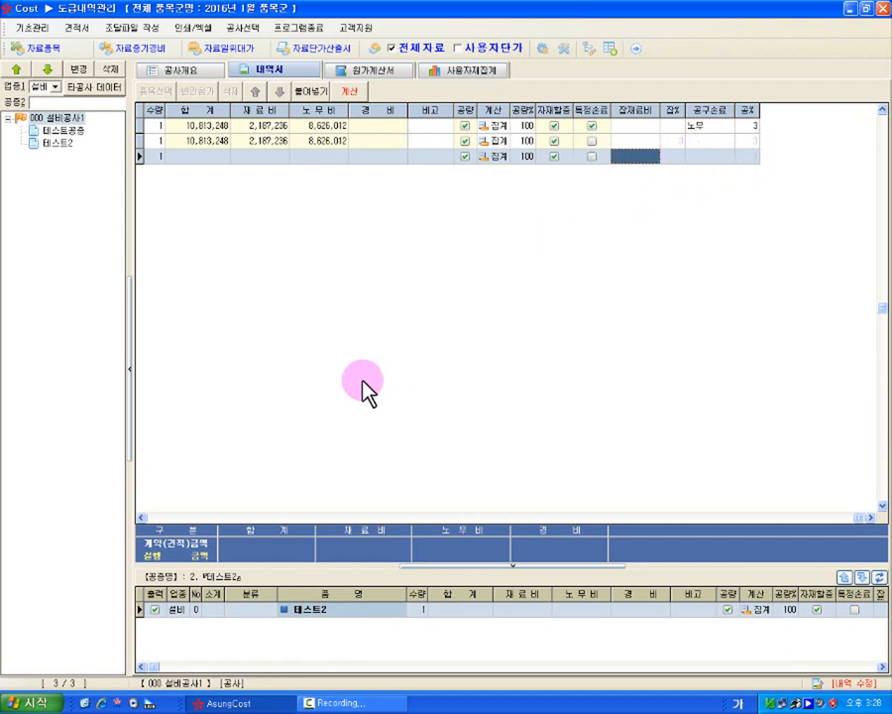
Review the 손료 columns of the 테스트2 row alongside the other rows of the overview
left_click(259, 515)
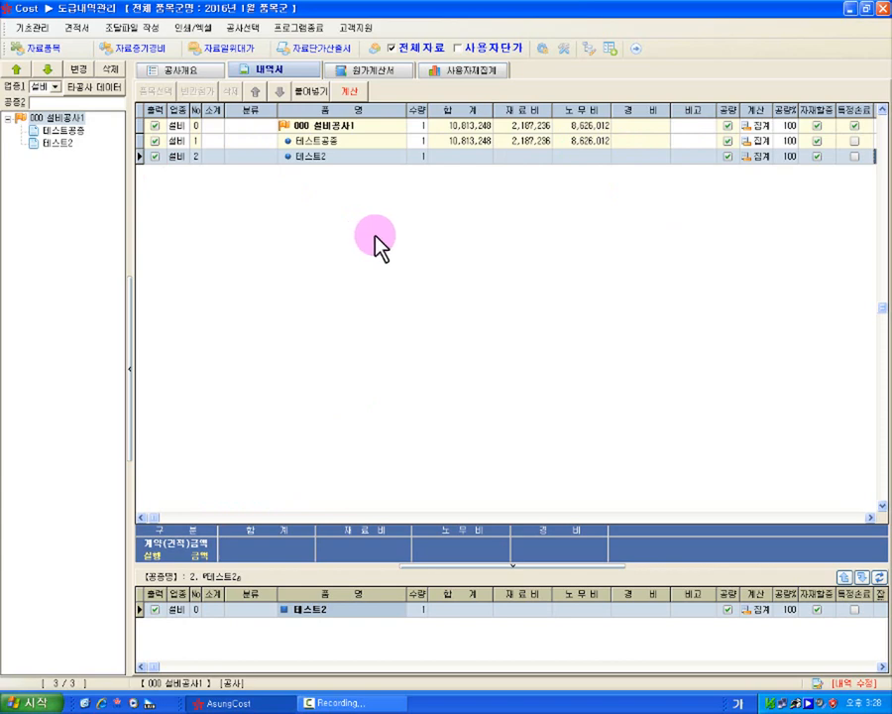
left_click(870, 517)
left_click(869, 516)
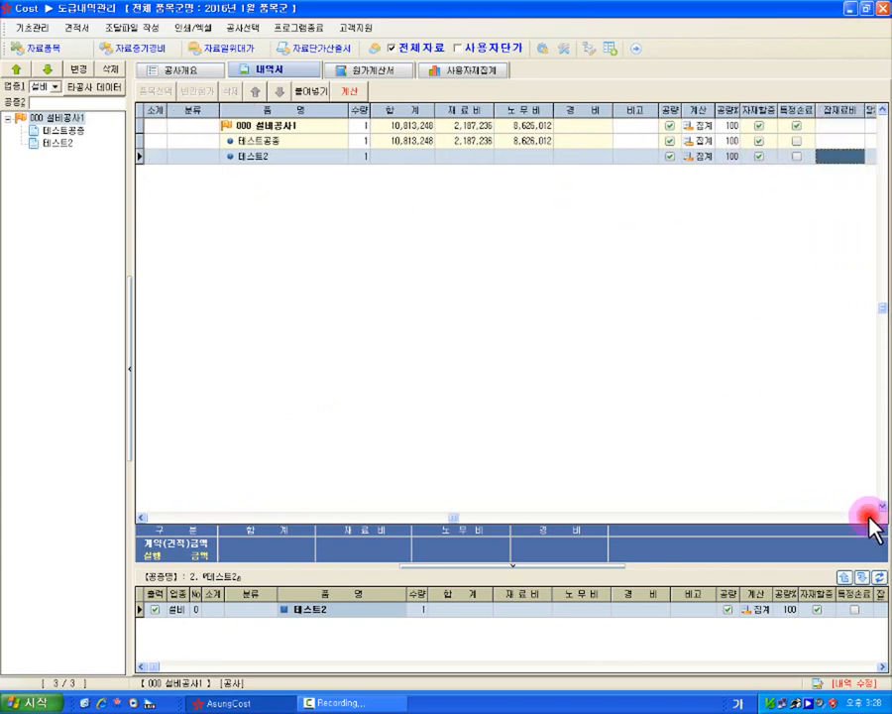
left_click(870, 517)
left_click(869, 517)
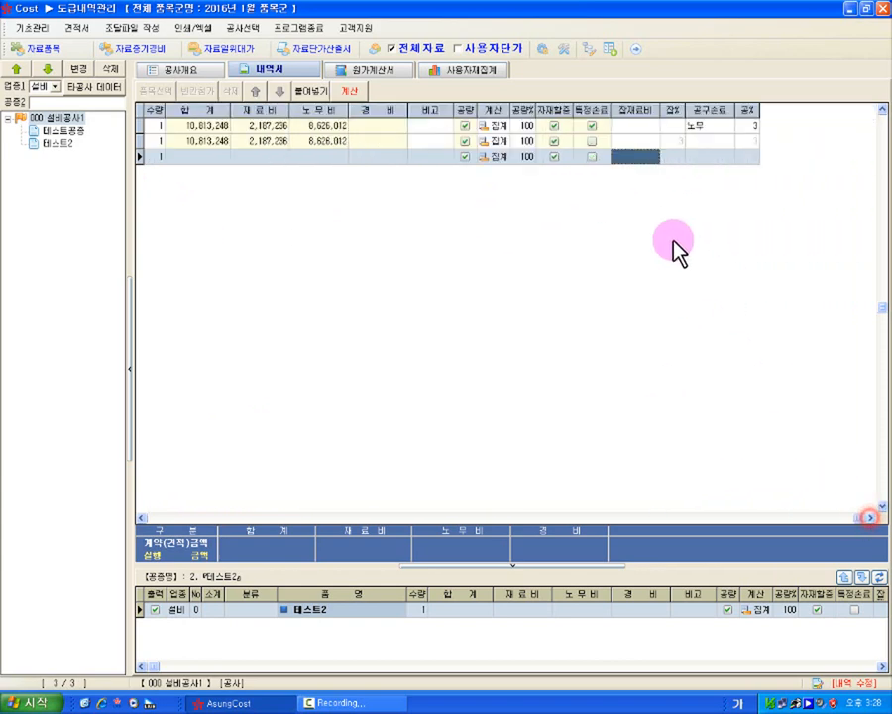
Add the material 백관 (SPP) D250 with a quantity of 100 to the 테스트2 work type
left_click(55, 143)
left_click(155, 93)
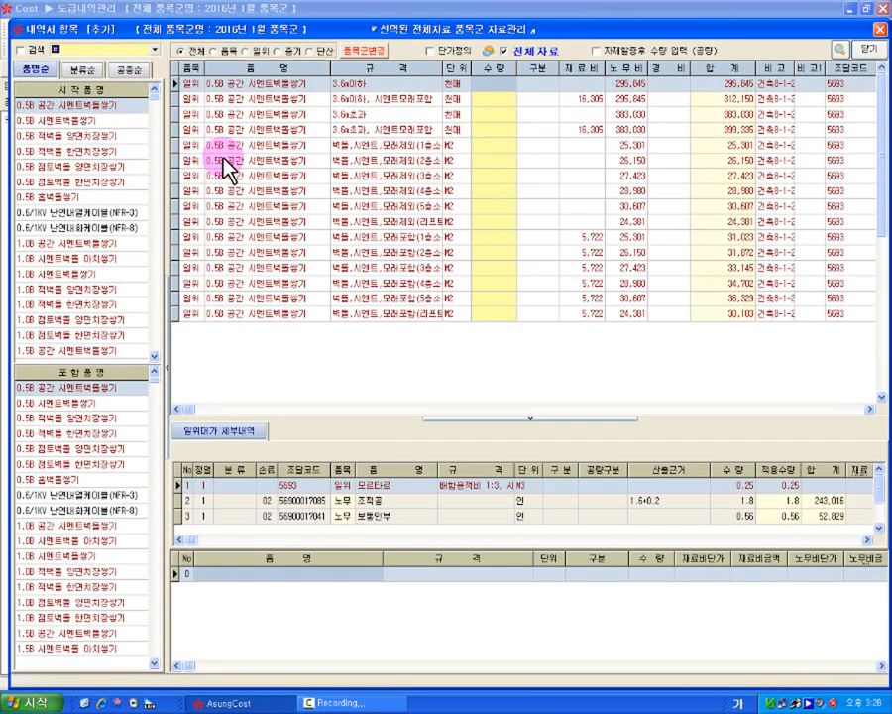
type("벽관")
key("Return")
left_click(74, 167)
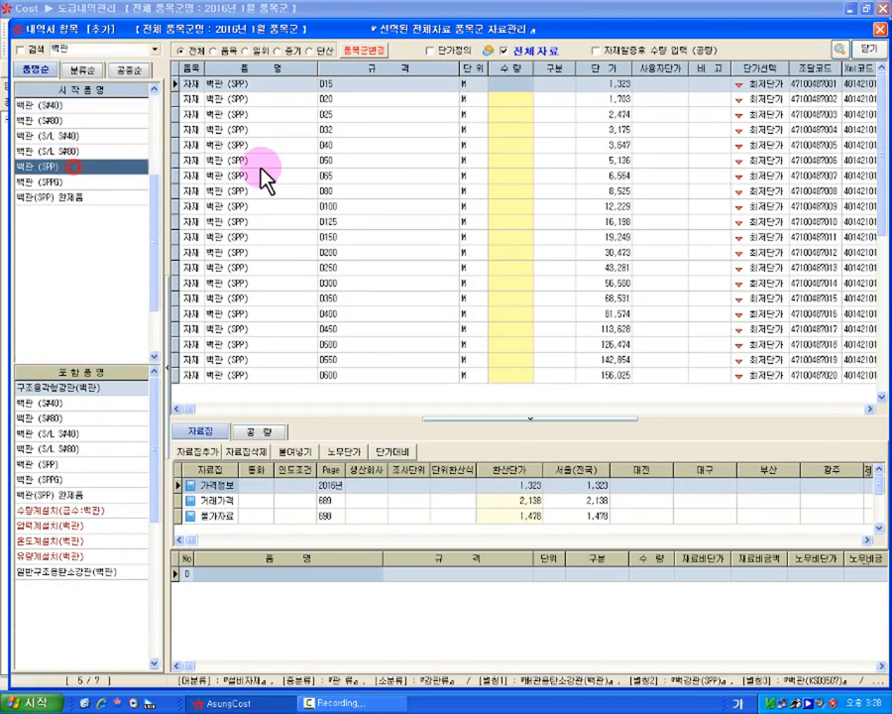
left_click(382, 273)
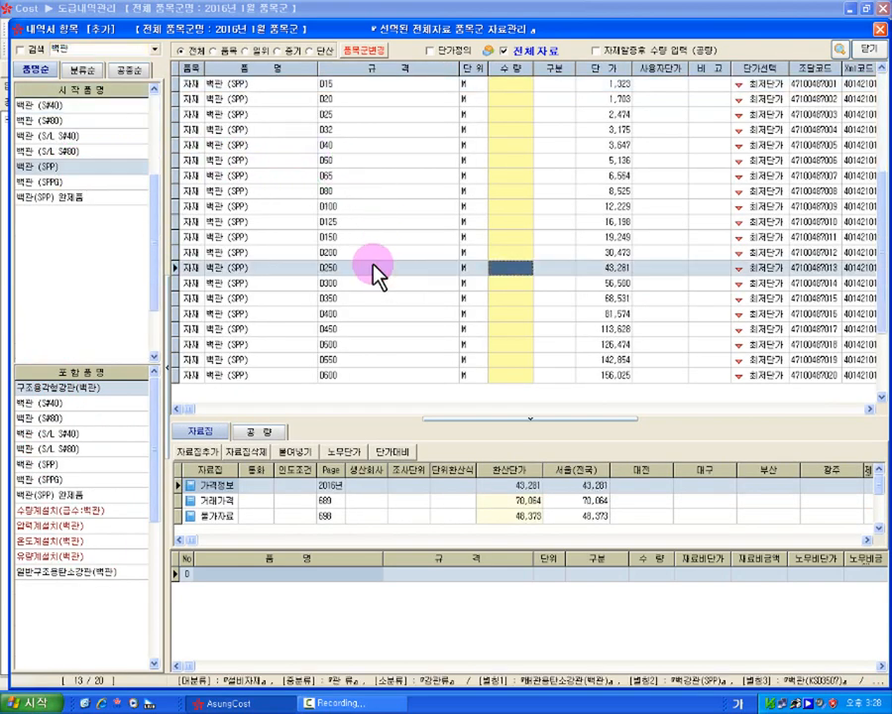
type("100")
key("Return")
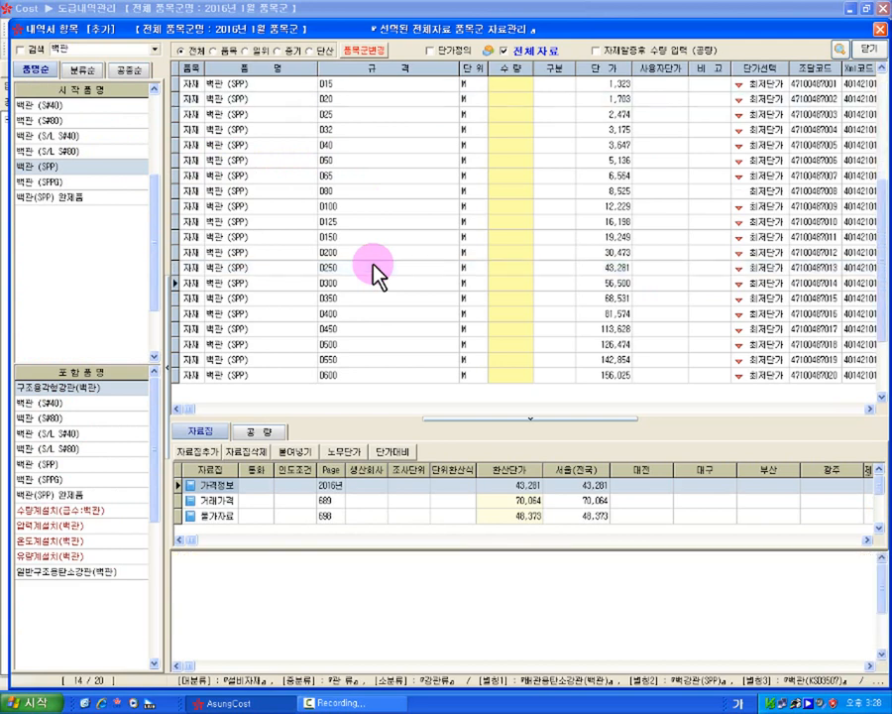
key("Escape")
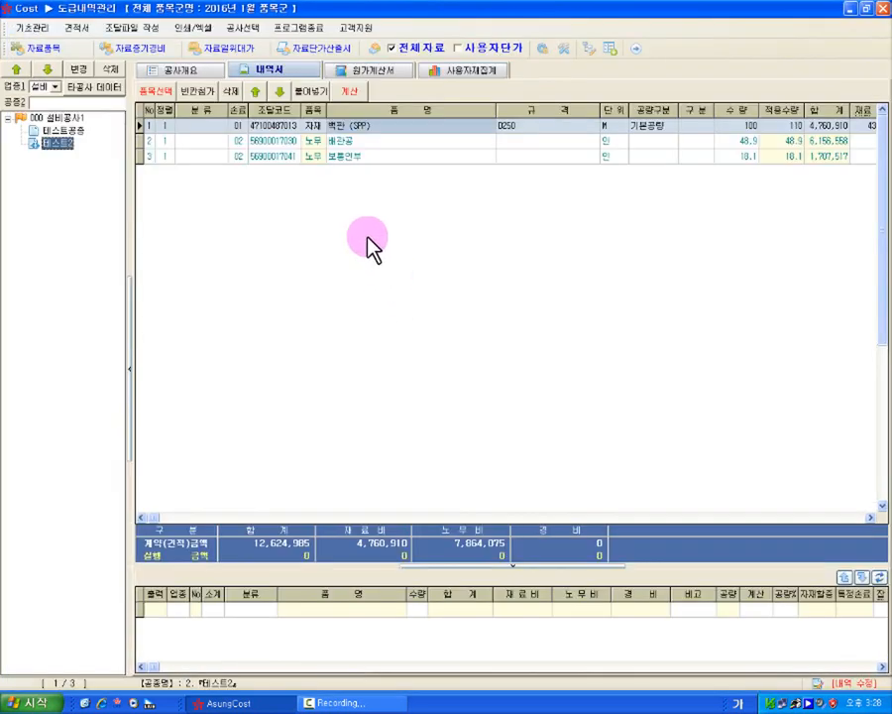
Calculate the 테스트2 work type by itself, and run 전체 계산 on the whole estimate with the existing calculation settings
left_click(371, 146)
left_click(372, 160)
left_click(353, 95)
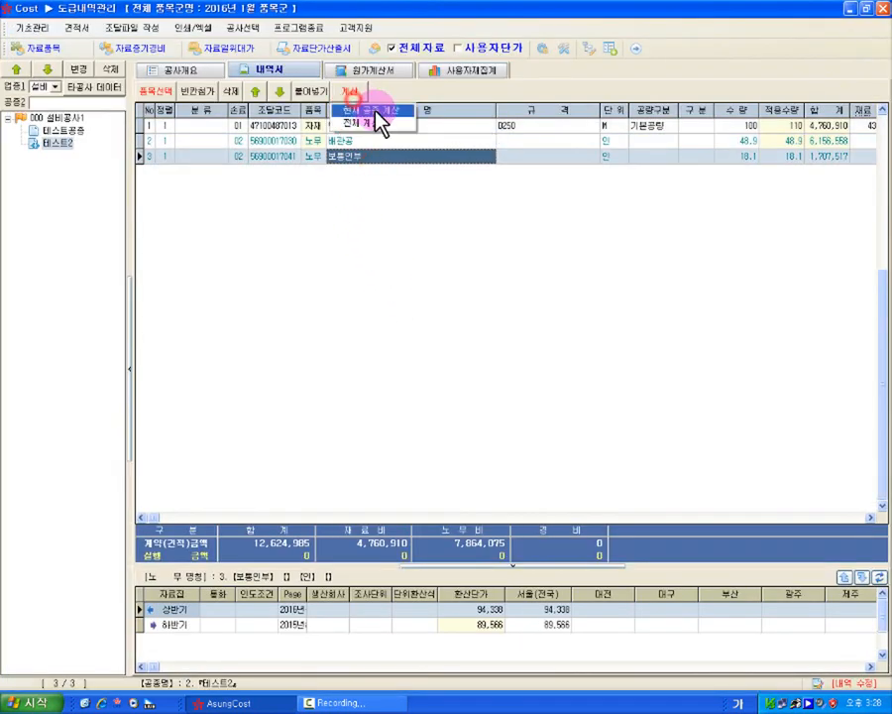
left_click(373, 109)
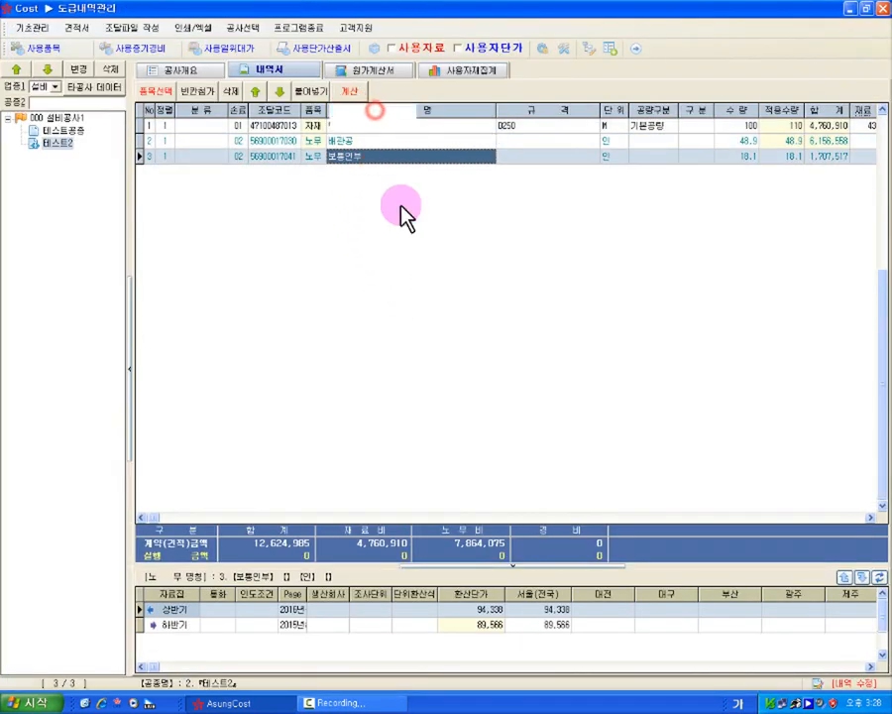
left_click(352, 94)
left_click(362, 122)
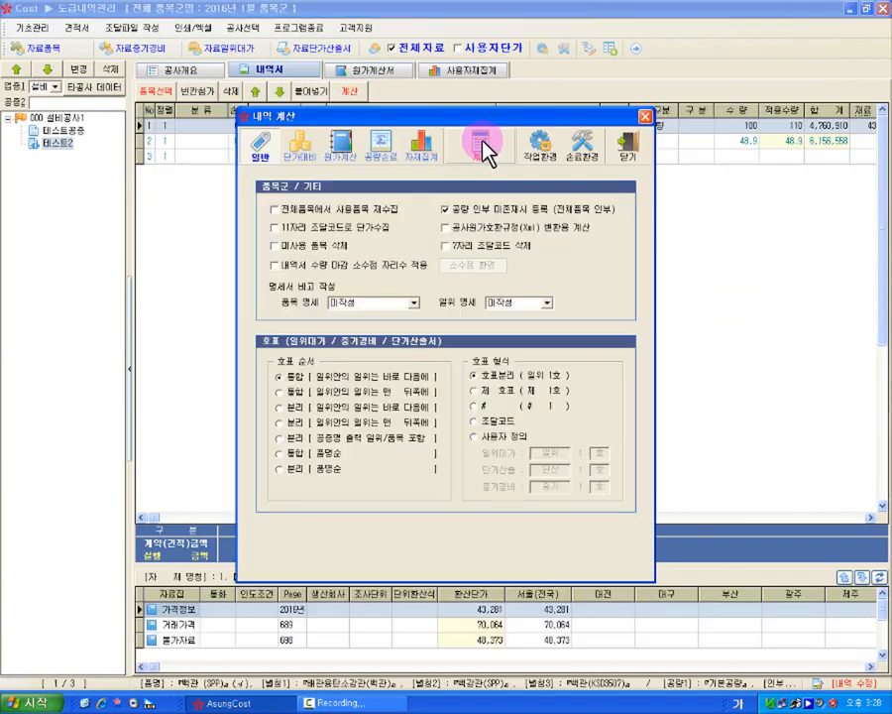
left_click(483, 143)
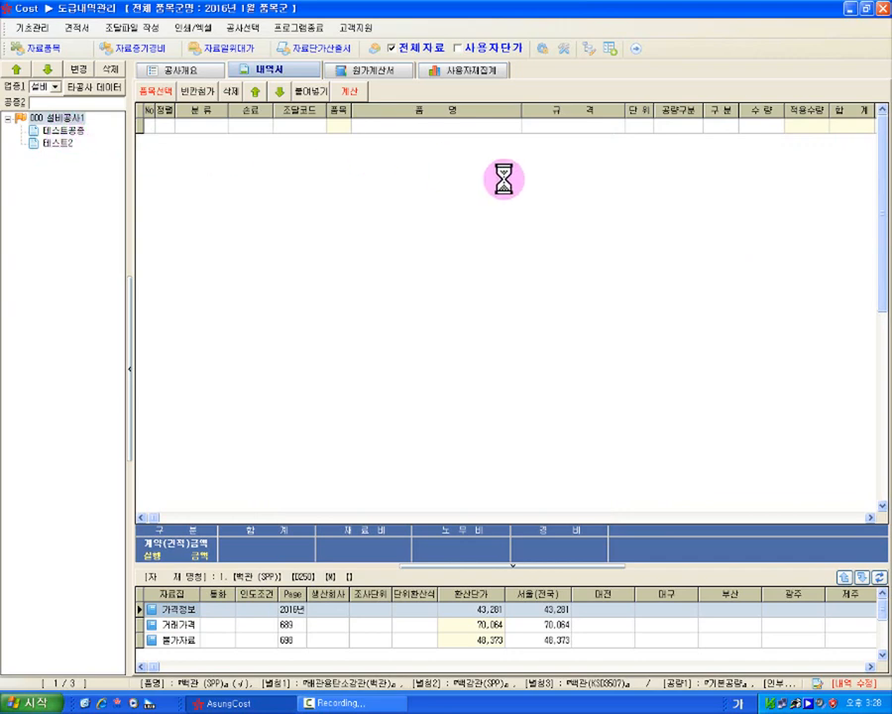
Check the calculated 테스트2 items and the 특정손료 and 공구손료 columns in the 000 설비공사1 overview
left_click(56, 144)
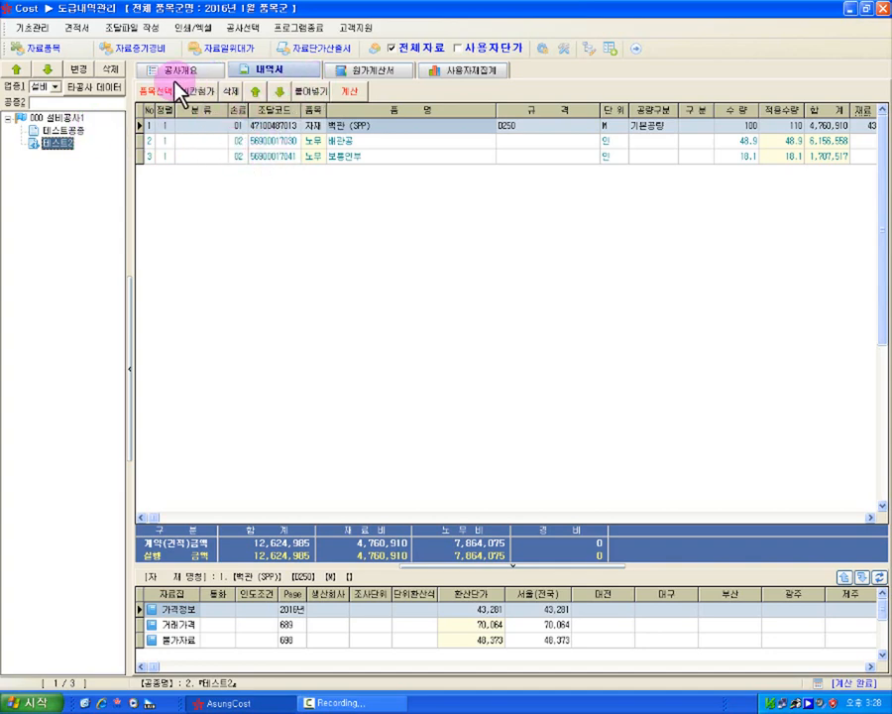
left_click(44, 118)
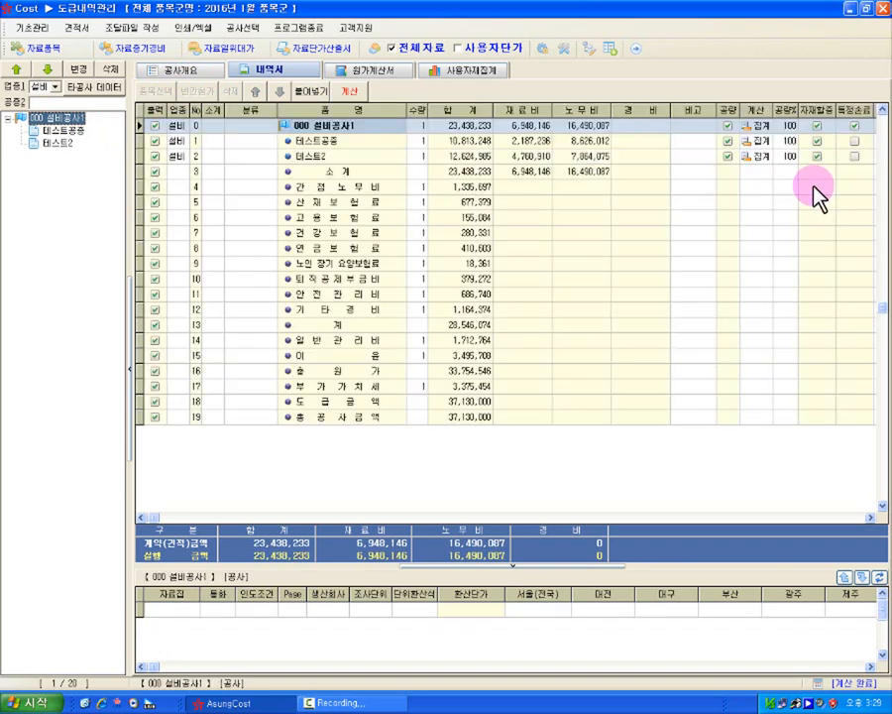
left_click(869, 515)
left_click(869, 515)
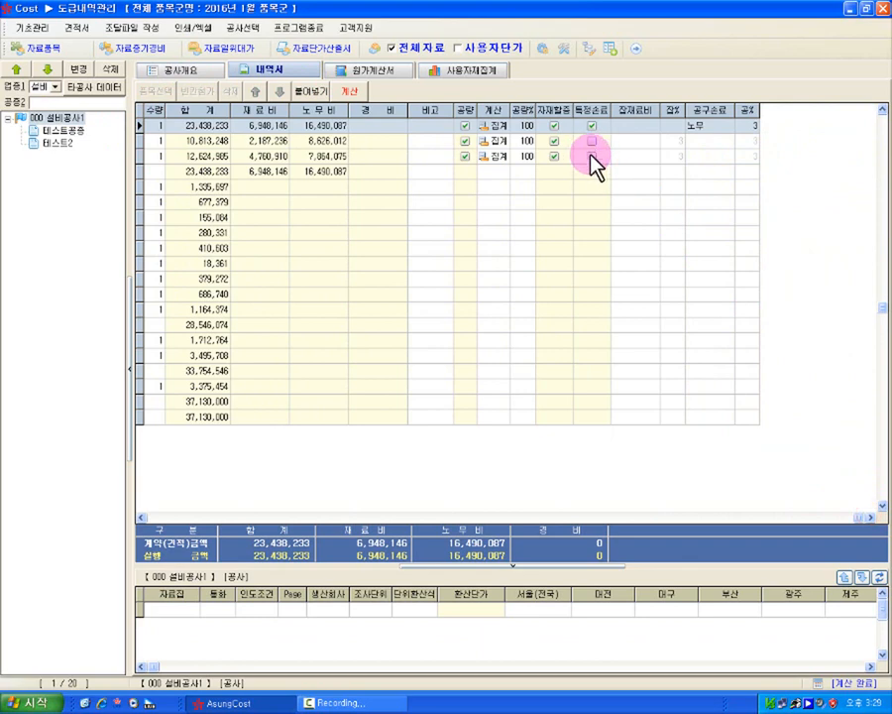
left_click(287, 517)
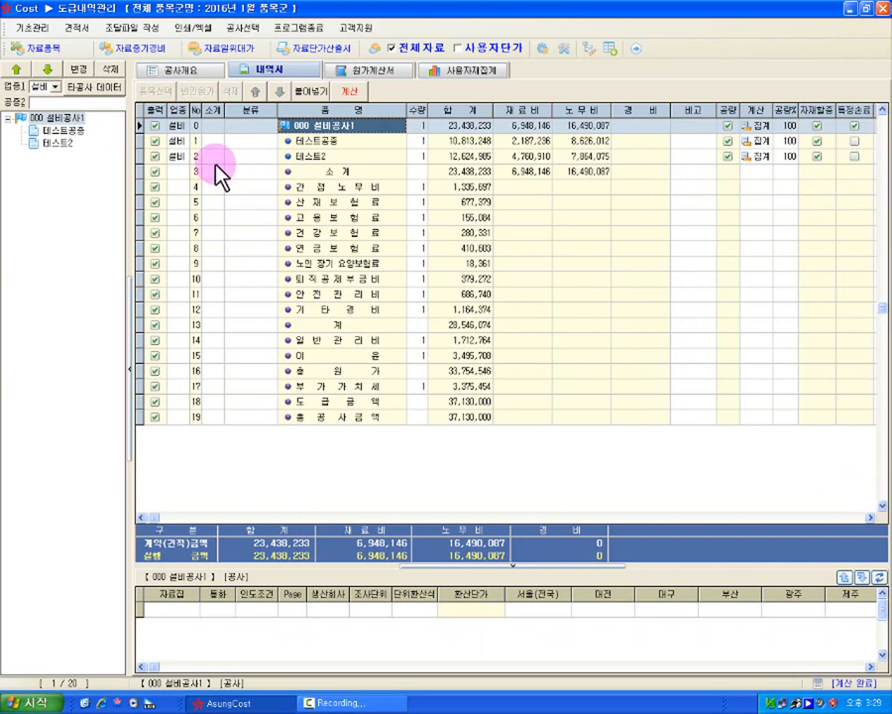
Add the 관부속품비 손료 item without a specification to 테스트2 with a quantity of 2 %
left_click(61, 144)
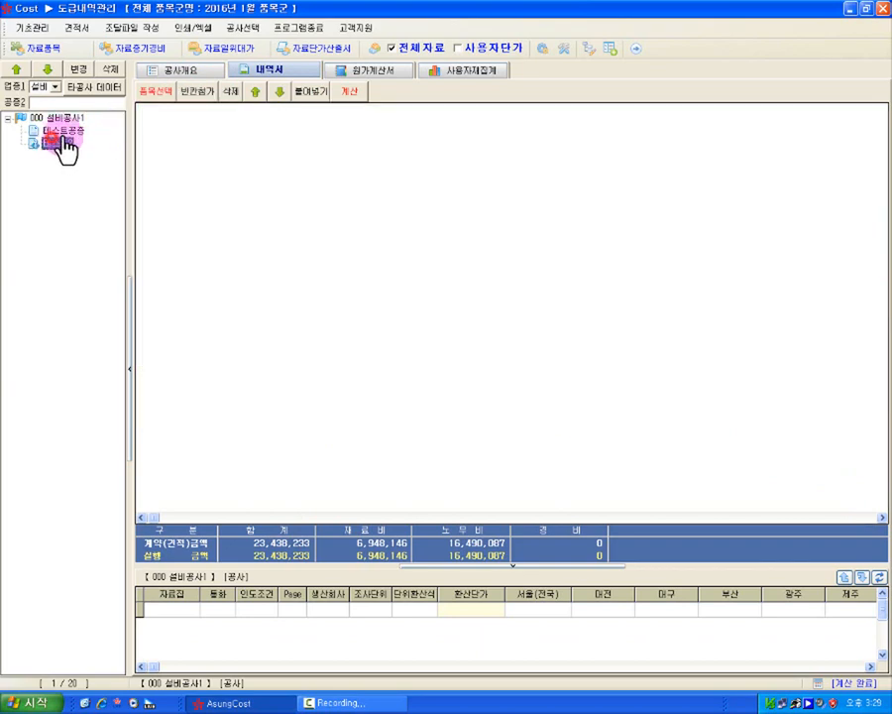
left_click(153, 95)
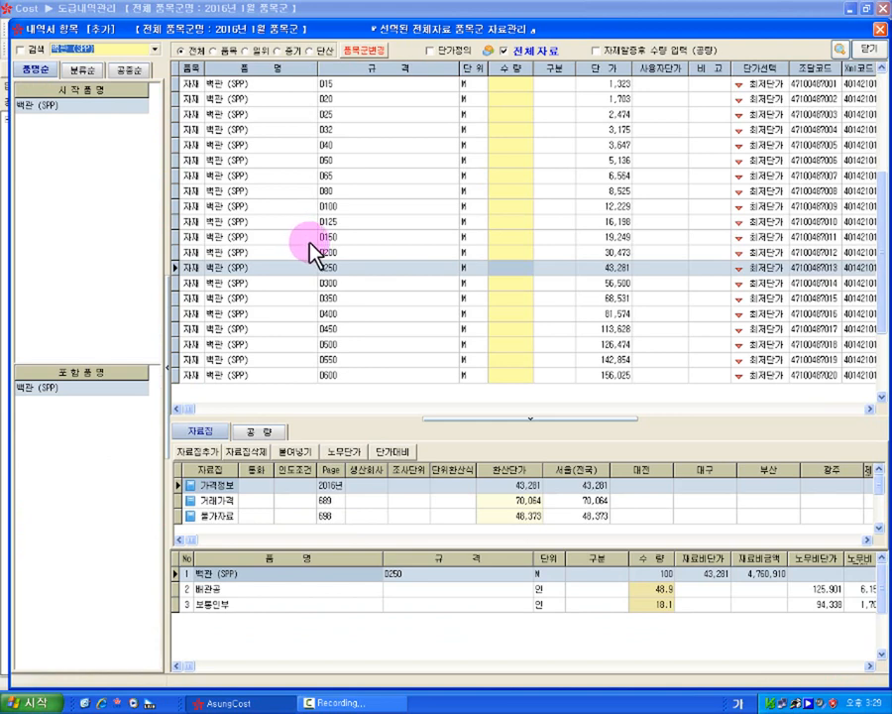
key("BackSpace")
type("관류")
key("Return")
left_click(103, 167)
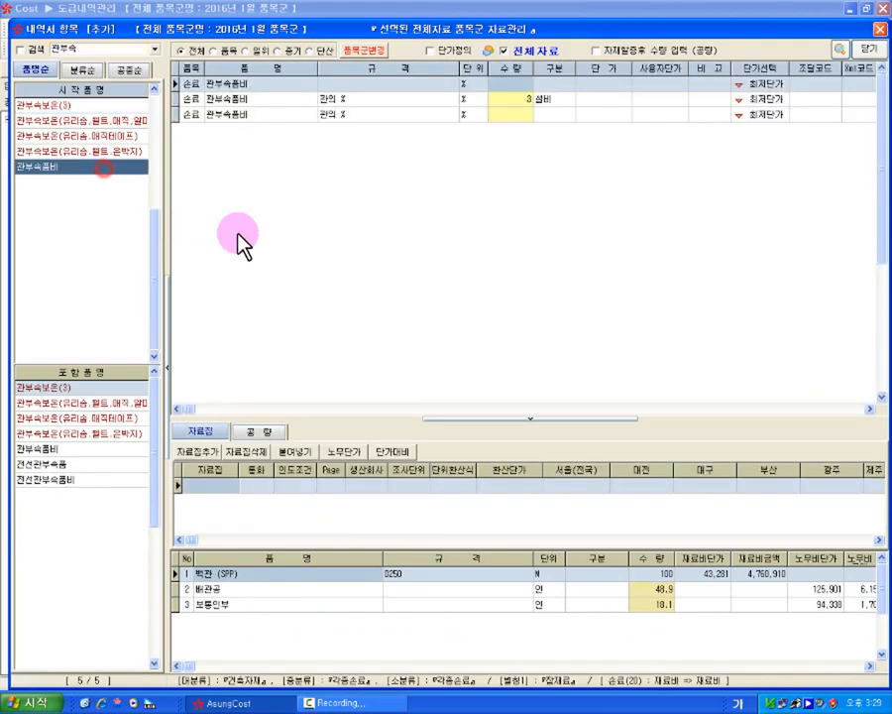
left_click(436, 86)
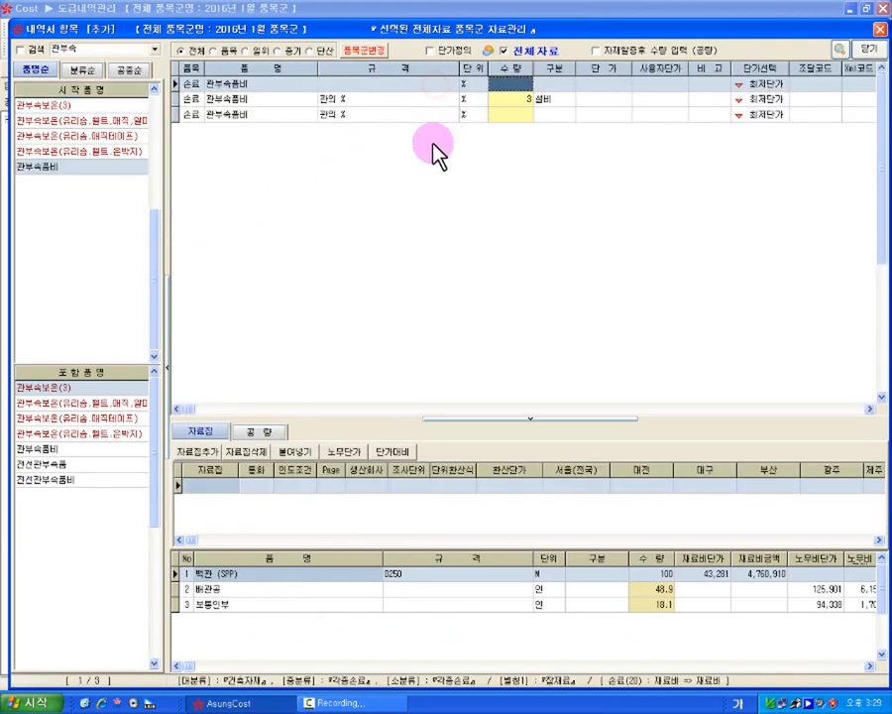
type("2")
key("Return")
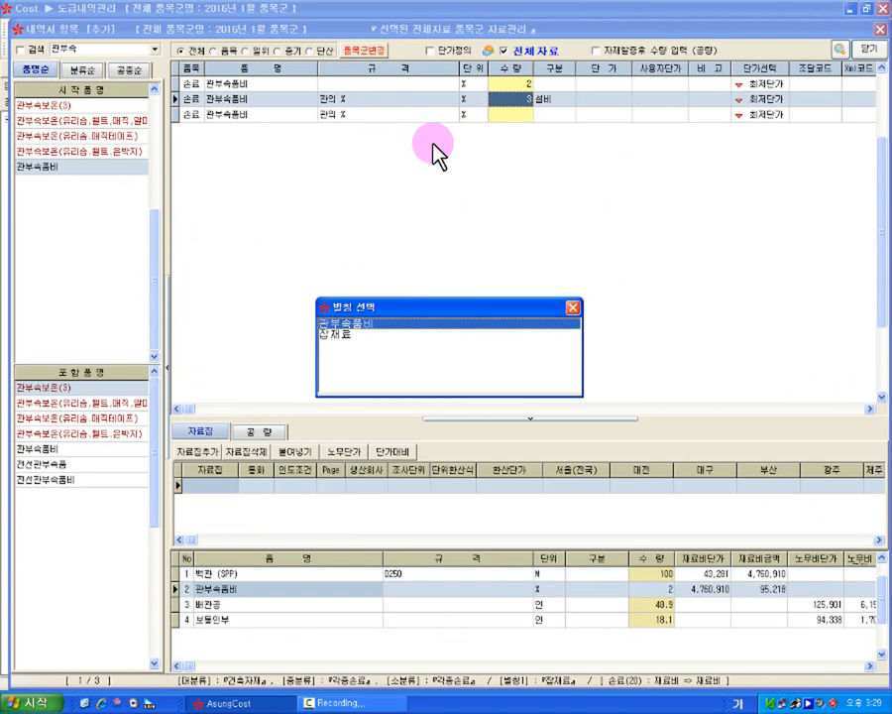
Search the item data for 공구 and add 공구손료 (노무비의 %) with a quantity of 3 to 테스트2
left_click(101, 49)
type("배구")
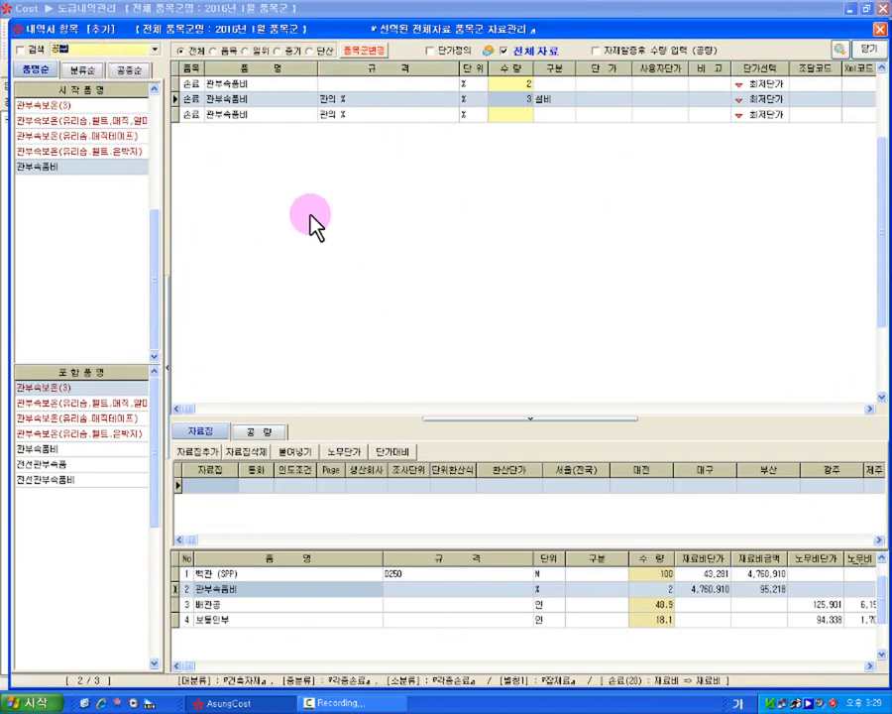
key("Return")
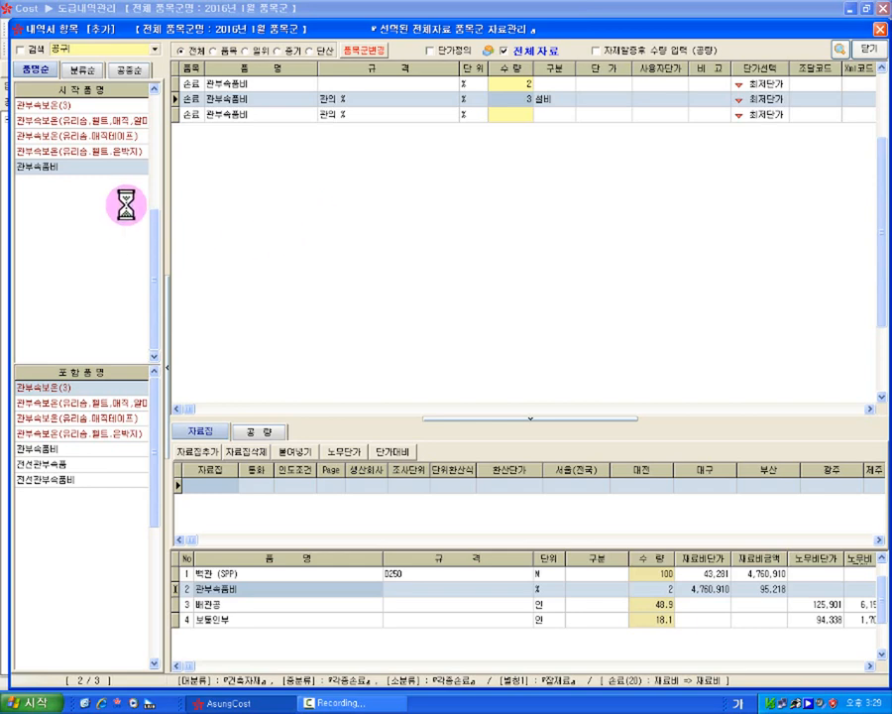
left_click(426, 85)
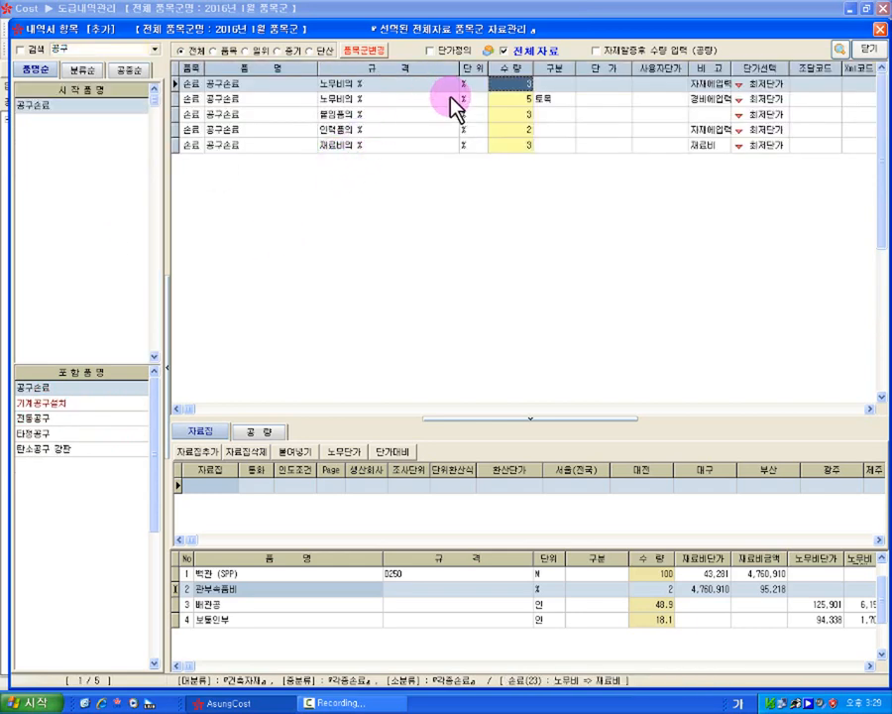
key("Return")
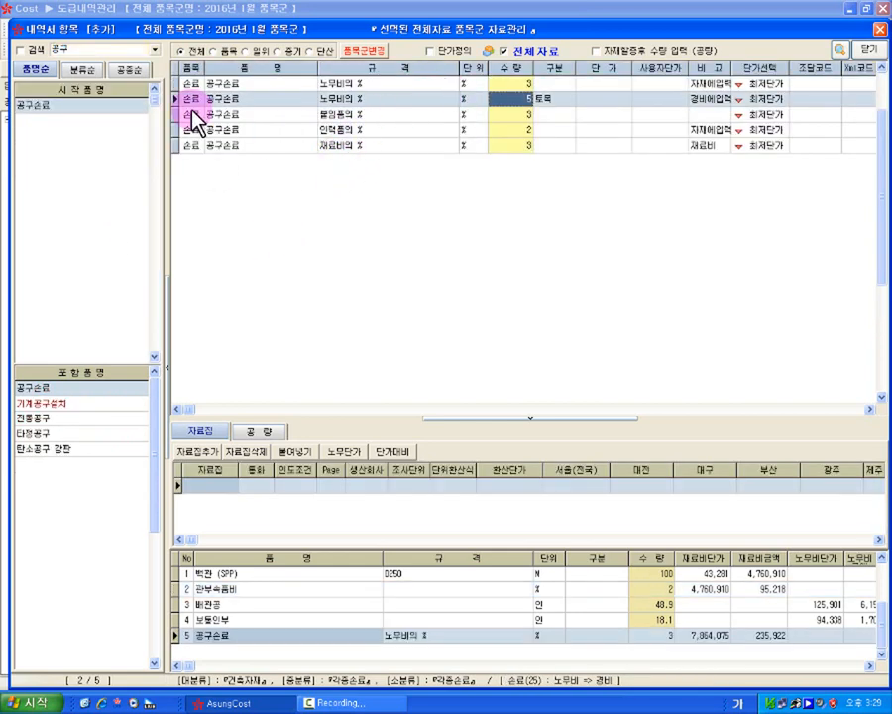
Search the item data for 할증, add 노임할증 (노무비의 %) with a quantity of 60 to 테스트2, and close the item selection
left_click(86, 49)
type("ㅂ노임")
key("Return")
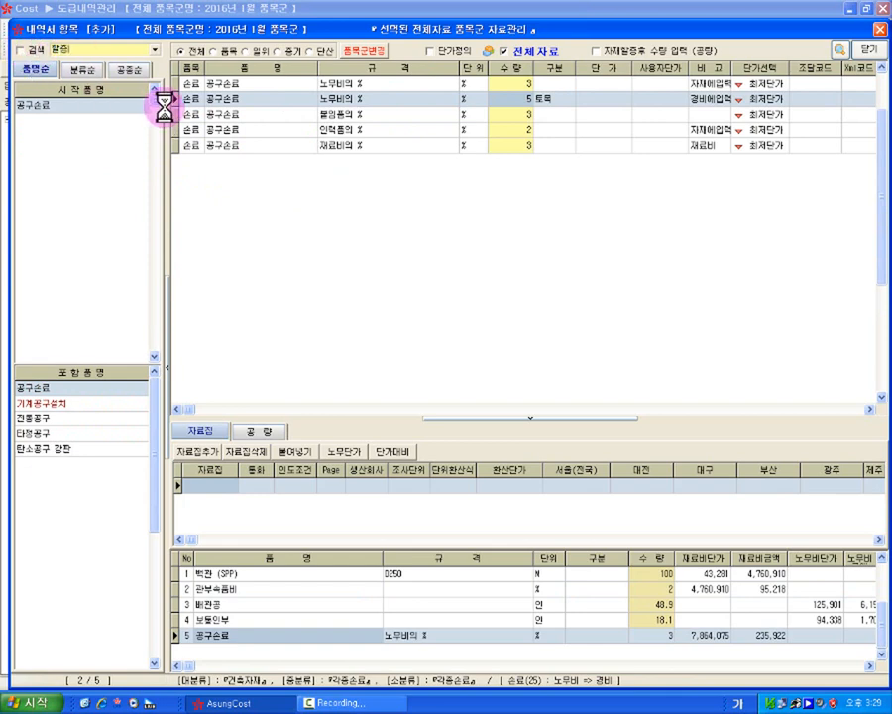
left_click(392, 89)
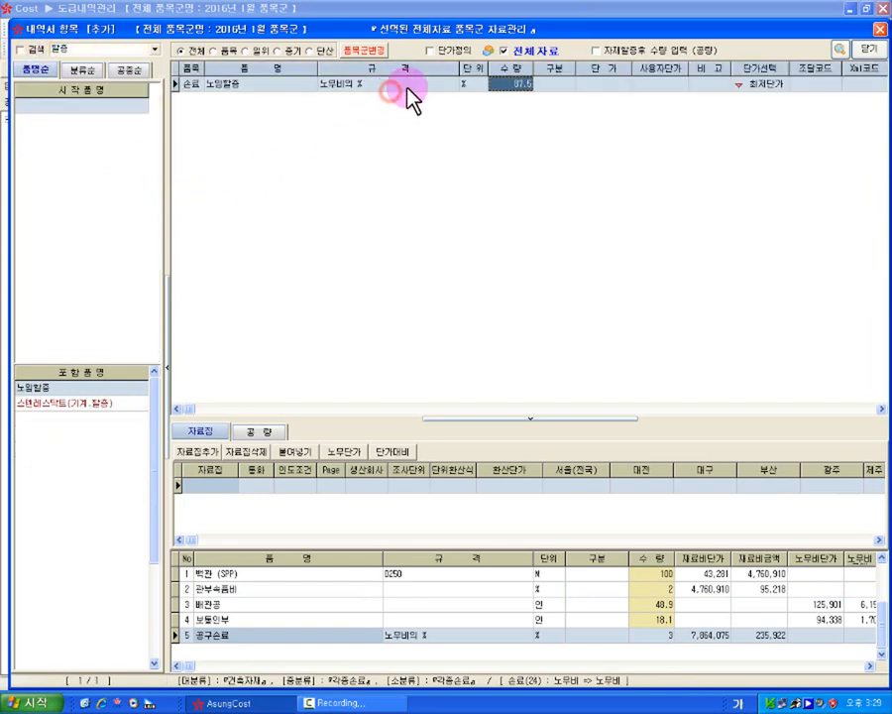
type("60")
key("Return")
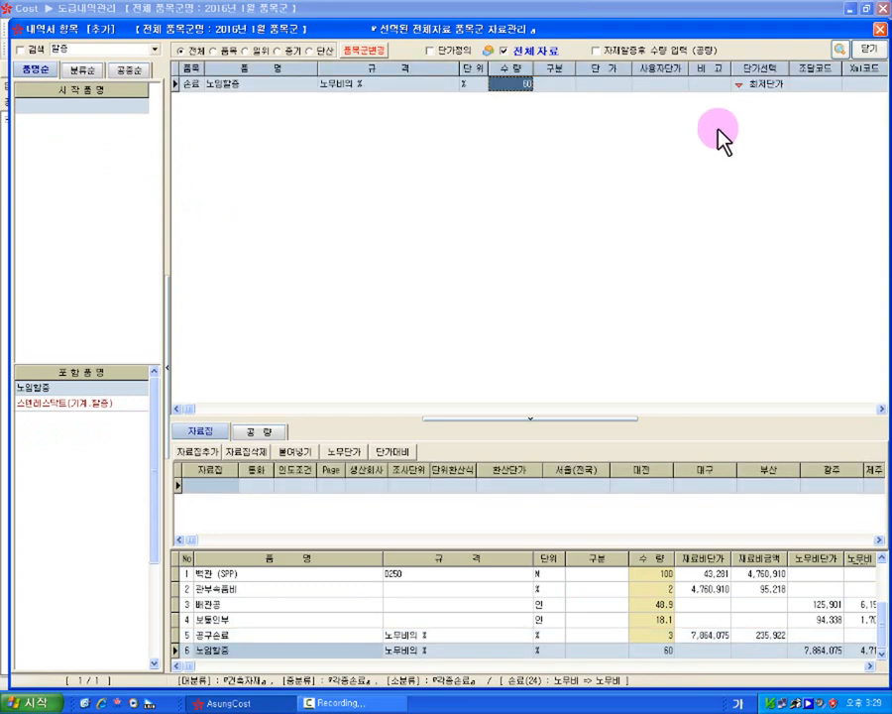
left_click(859, 51)
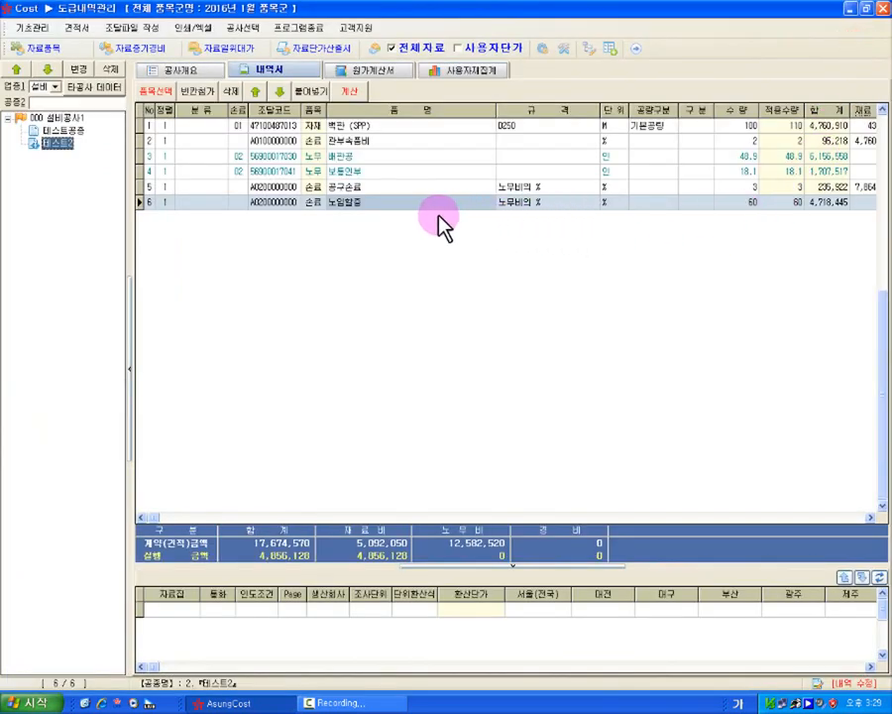
Move the 노임할증 row above the 공구손료 row in 테스트2 and run 전체 계산 on the estimate
left_click_drag(388, 204, 392, 188)
left_click(362, 90)
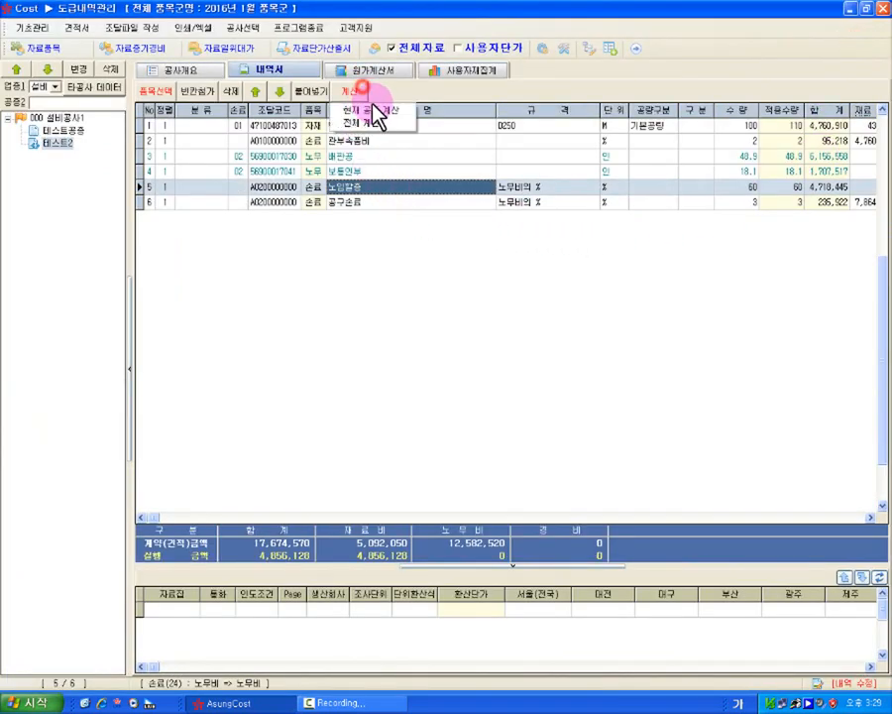
left_click(378, 121)
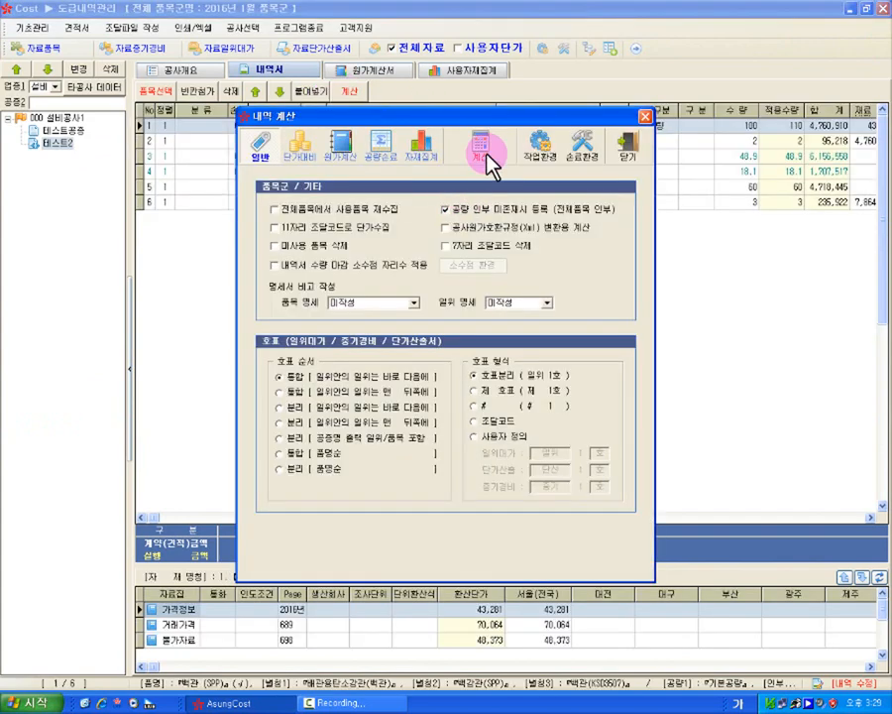
left_click(480, 147)
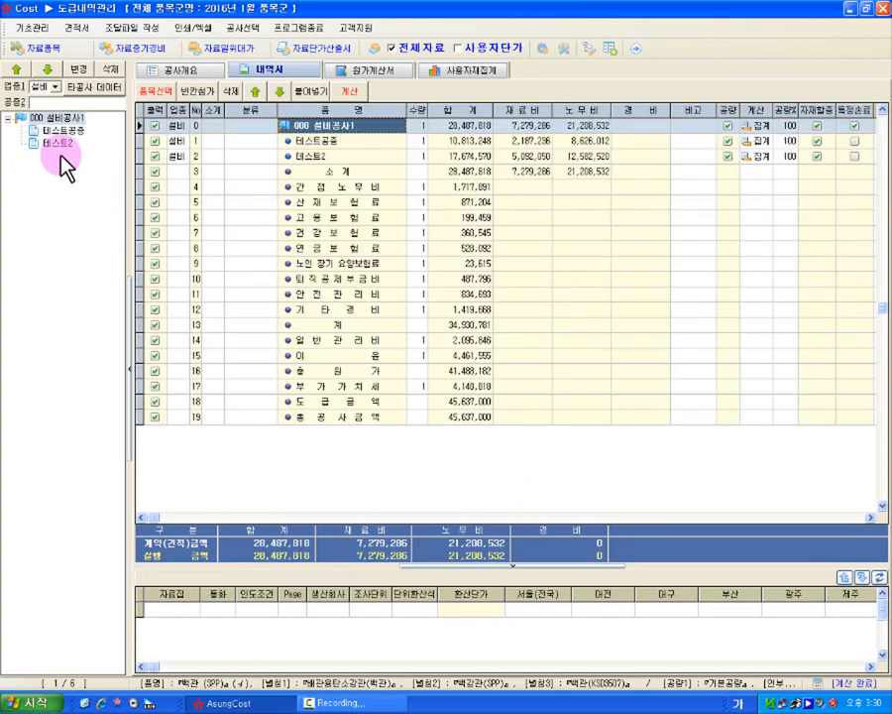
Review the 관부속품비, 노임할증 and 공구손료 rows of 테스트2, including their unit prices and amounts
left_click(55, 143)
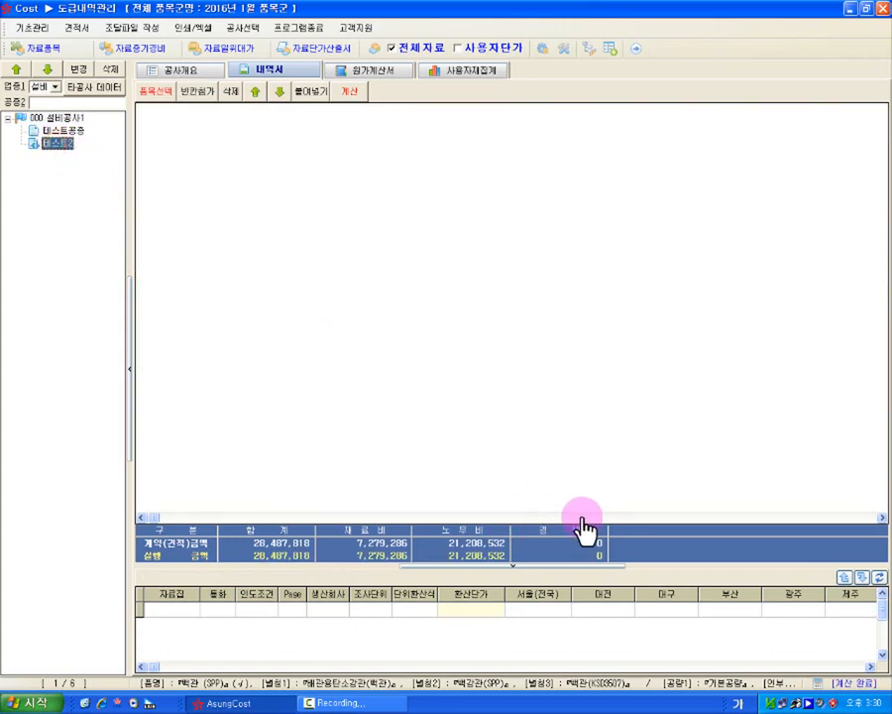
left_click(396, 140)
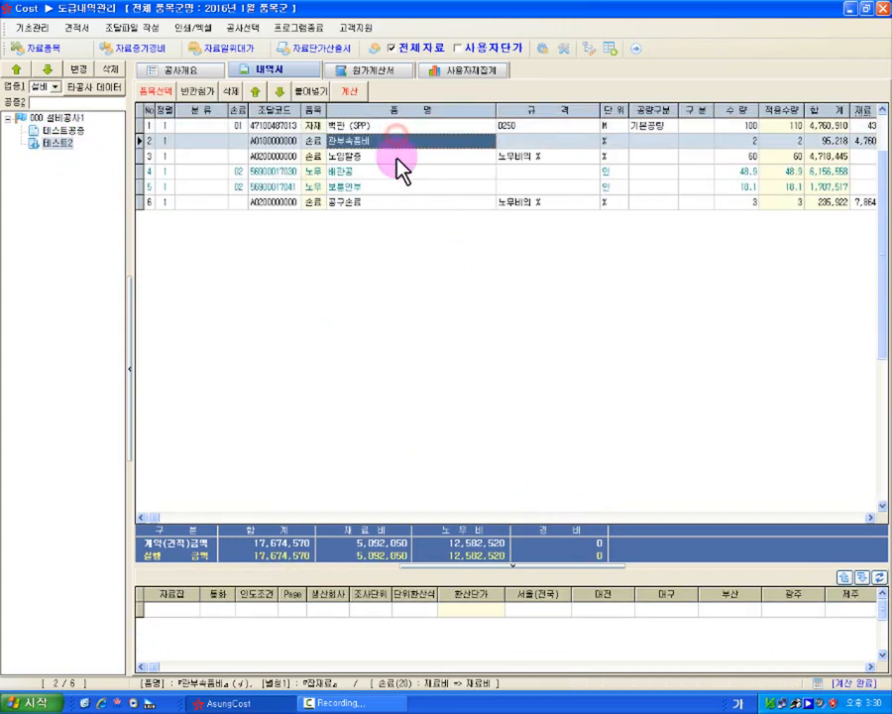
left_click(398, 156)
left_click(400, 201)
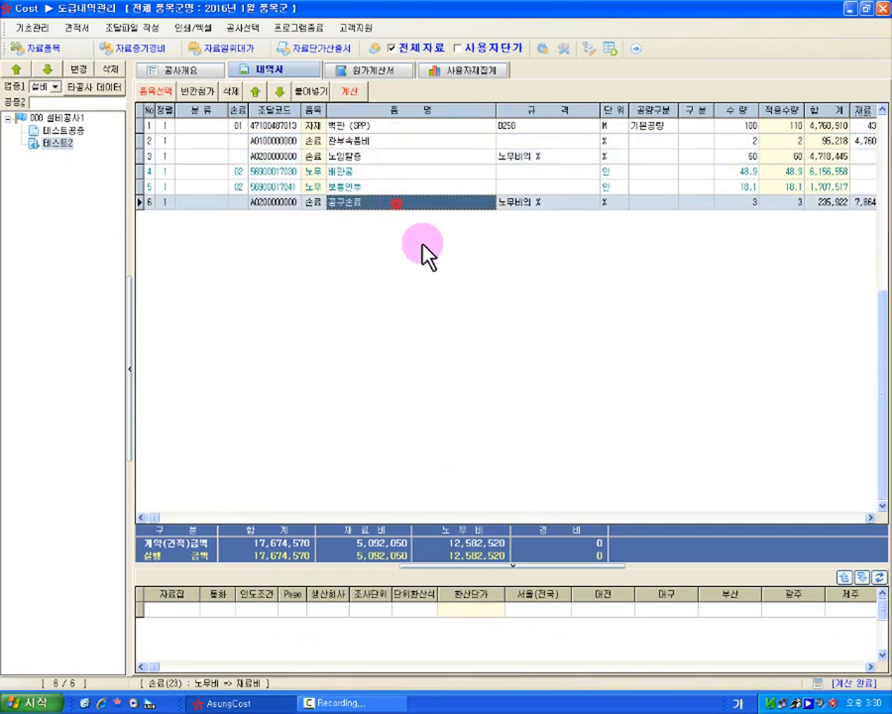
left_click(740, 517)
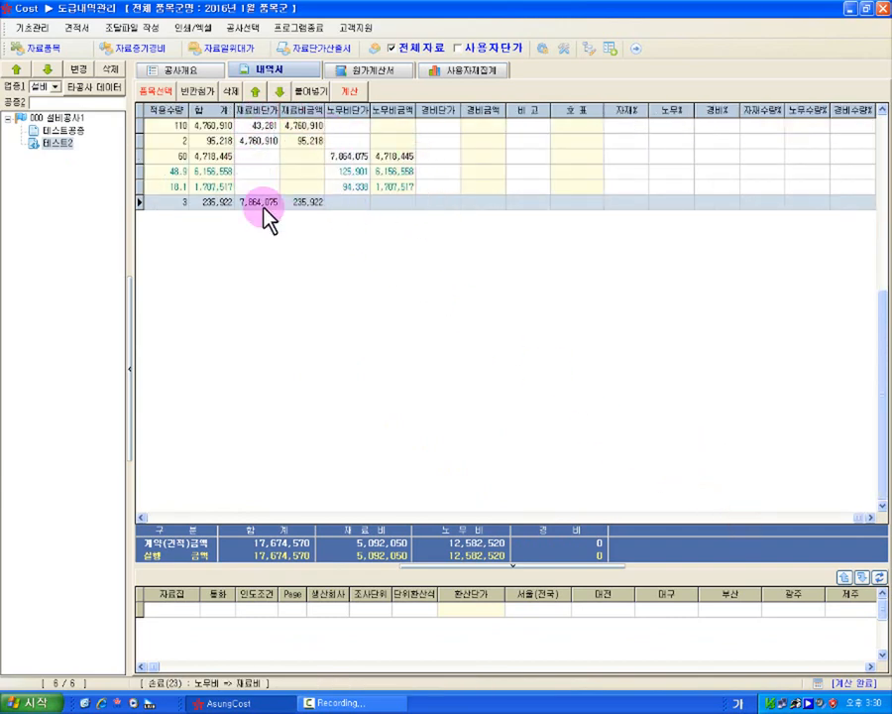
left_click(271, 516)
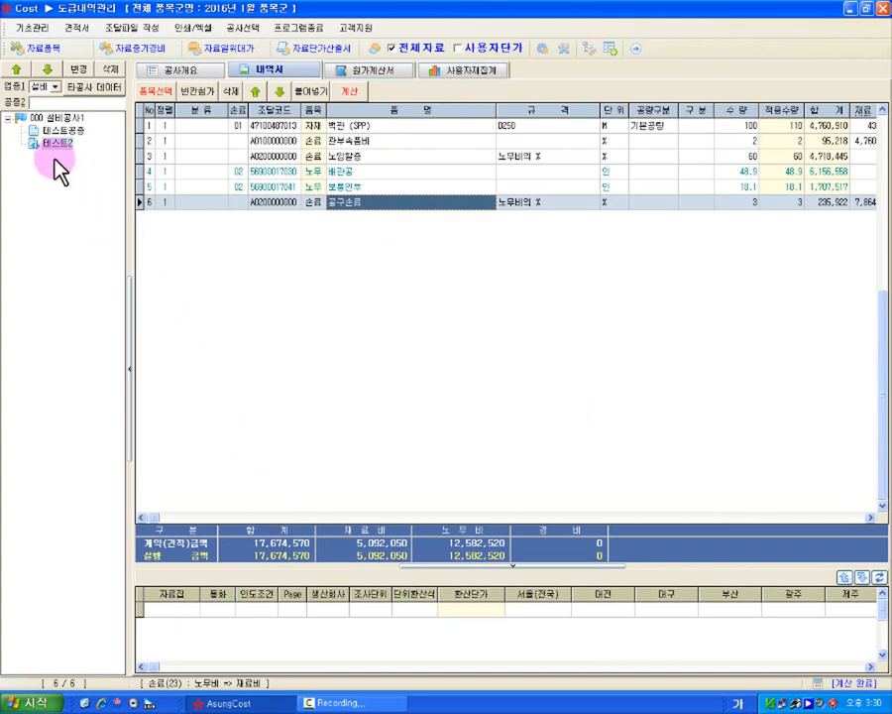
Examine the 특정손료, 잡재료비 and 공구손료 settings of both work types in the 000 설비공사1 overview, and reopen 테스트2
left_click(54, 118)
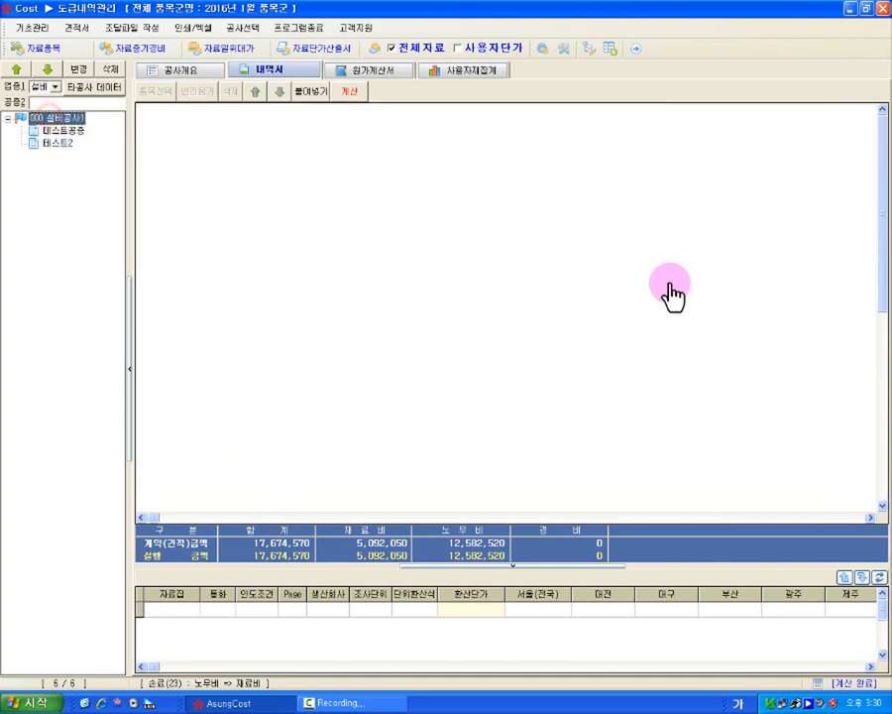
left_click(868, 518)
left_click(868, 518)
left_click(868, 518)
left_click(869, 518)
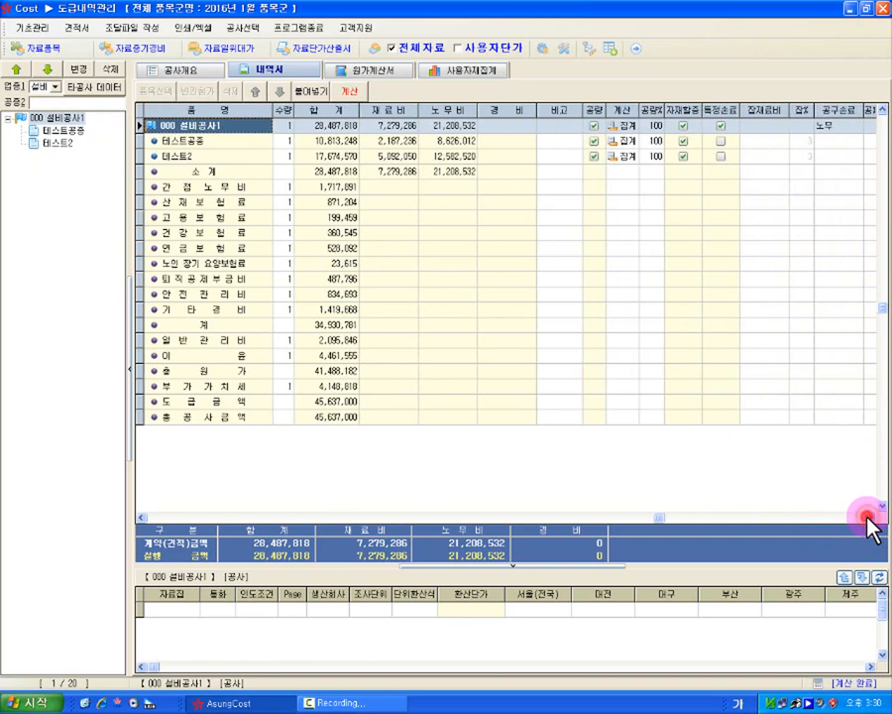
left_click(869, 517)
left_click(869, 518)
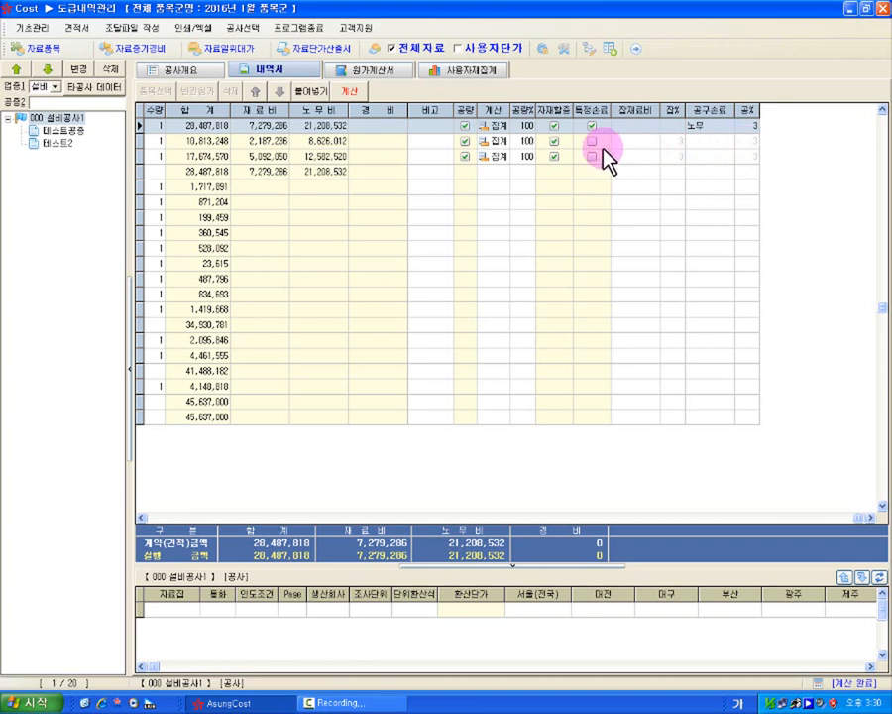
left_click(293, 515)
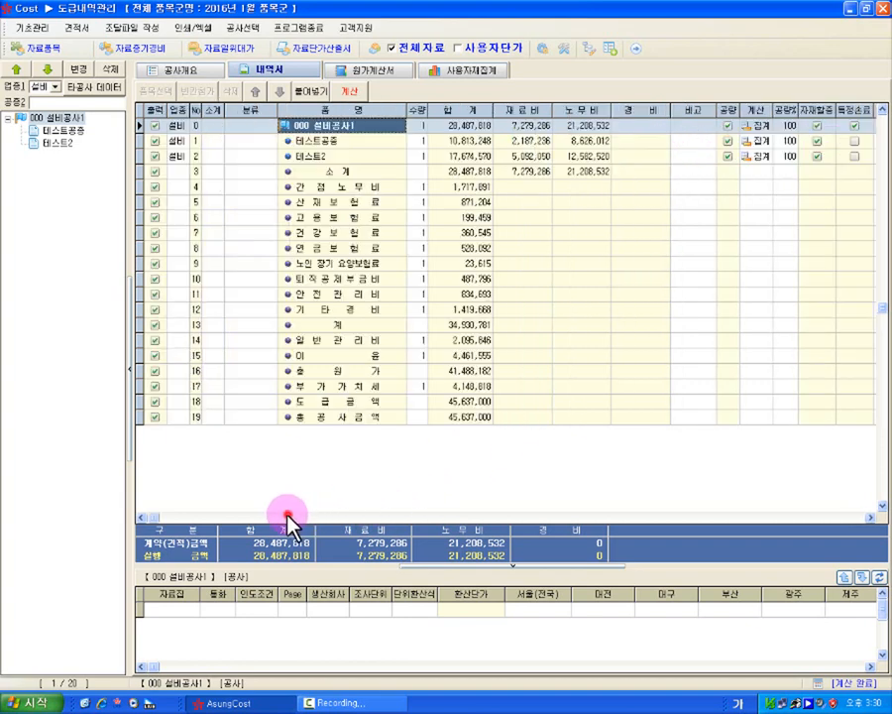
left_click(55, 144)
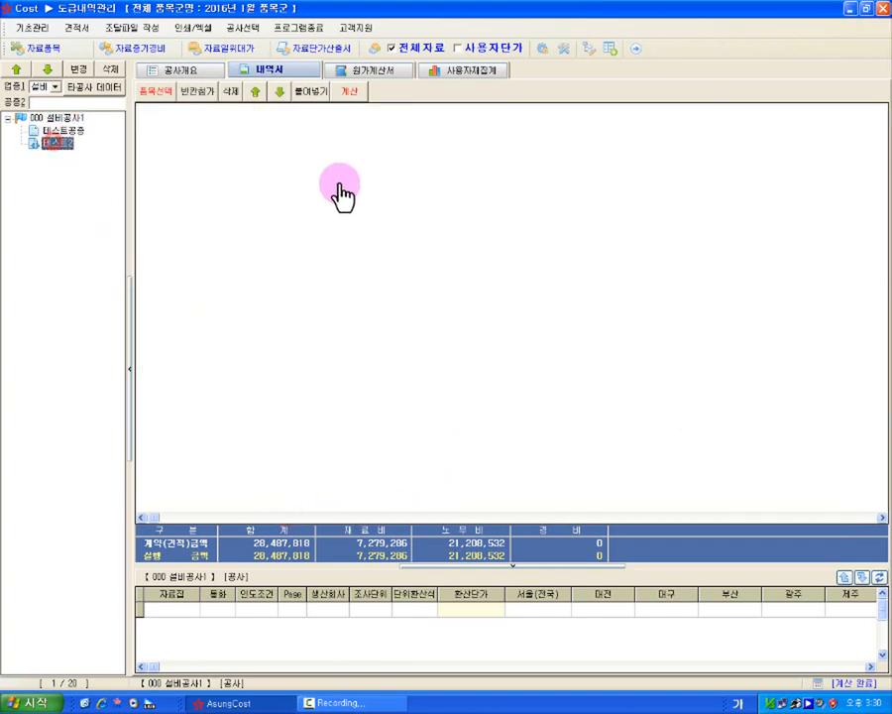